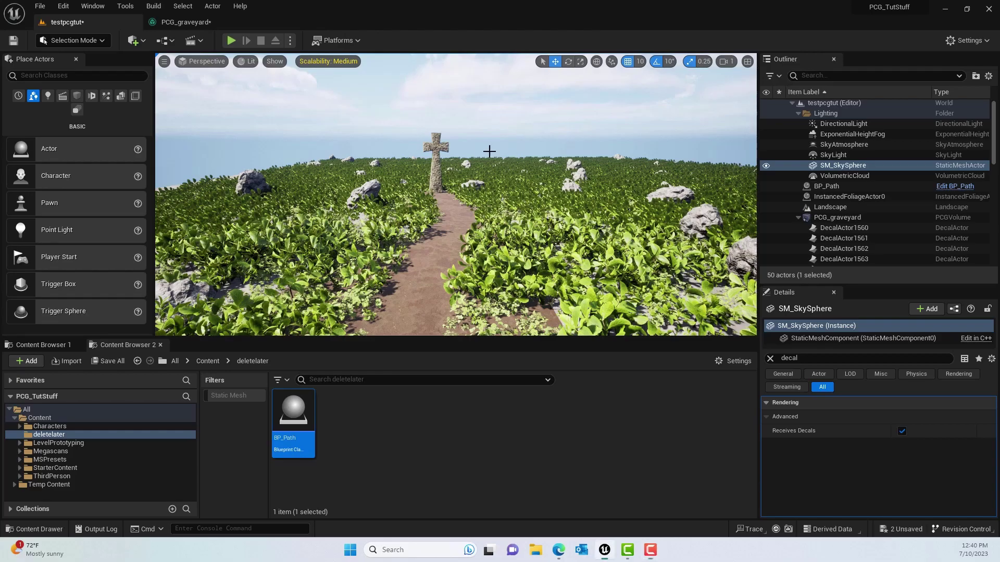
# Reshape the BP_Path spline in the level by repositioning its middle point and the end point at the stone cross
pyautogui.press('s')
pyautogui.press('w')
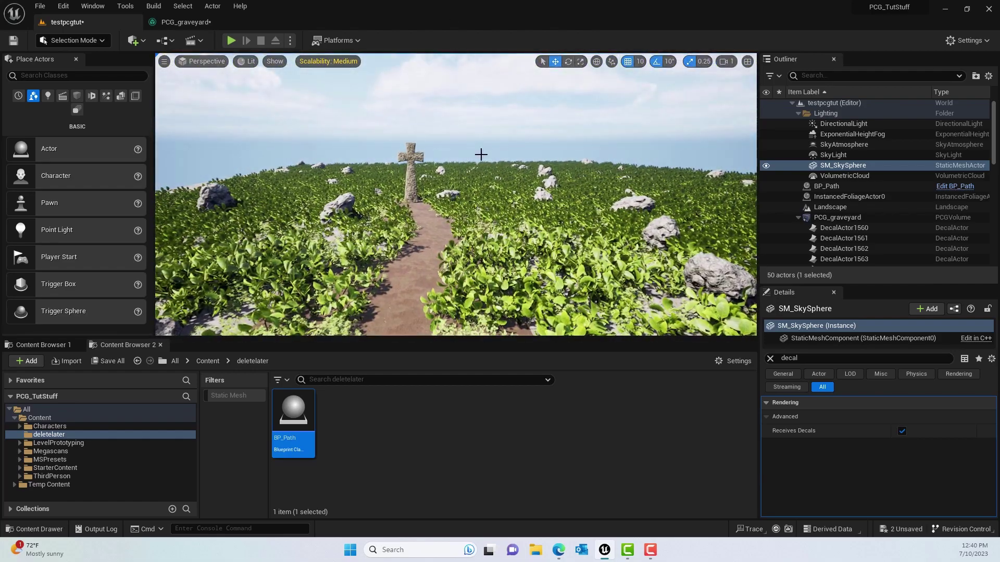
pyautogui.click(826, 186)
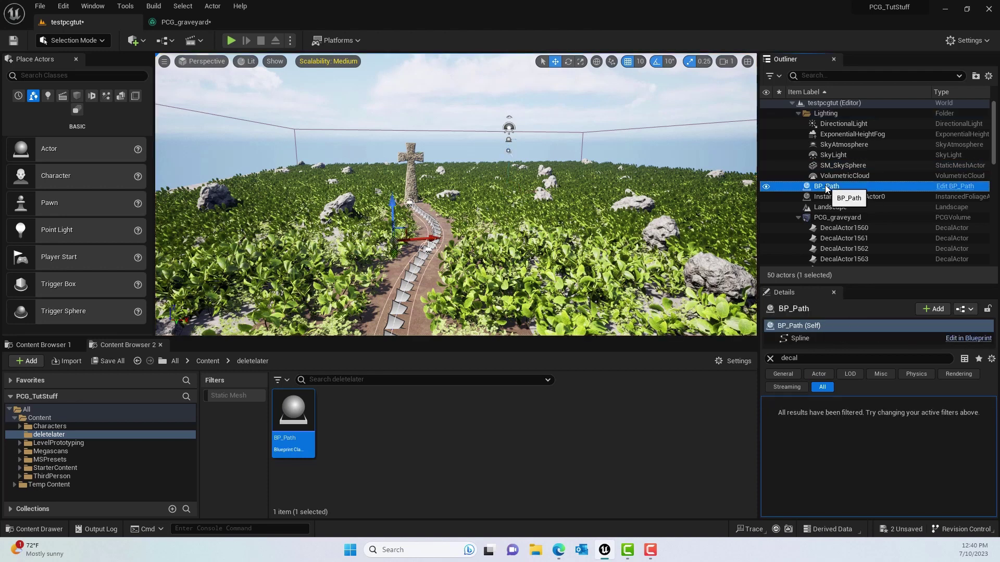
pyautogui.click(431, 253)
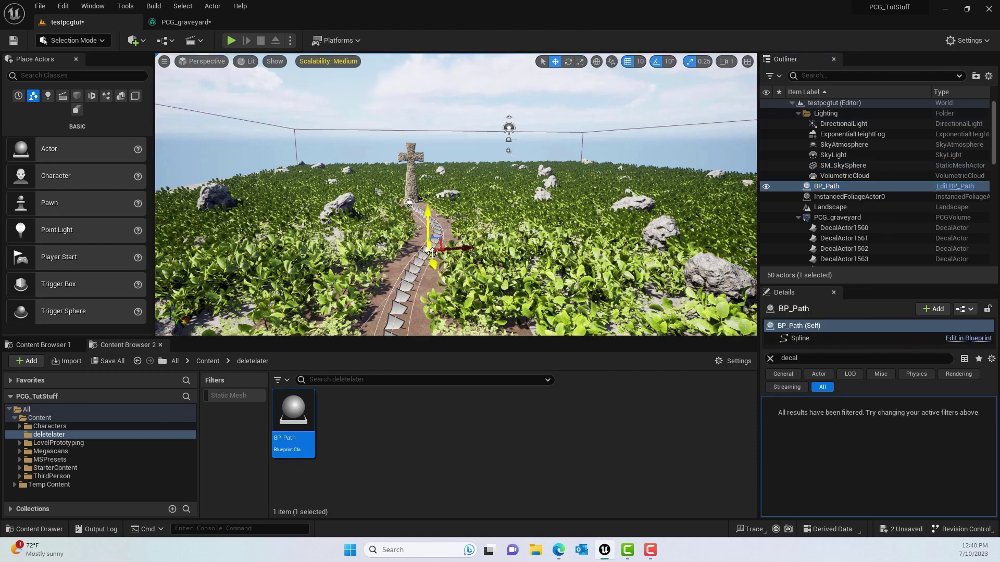
pyautogui.moveTo(546, 240); pyautogui.dragTo(547, 240)
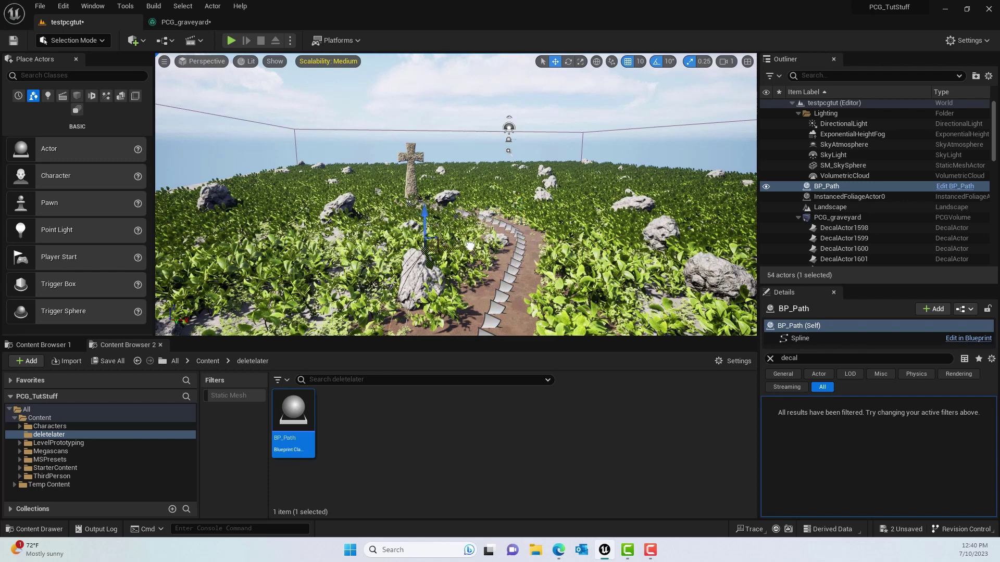
pyautogui.moveTo(478, 247); pyautogui.dragTo(445, 252)
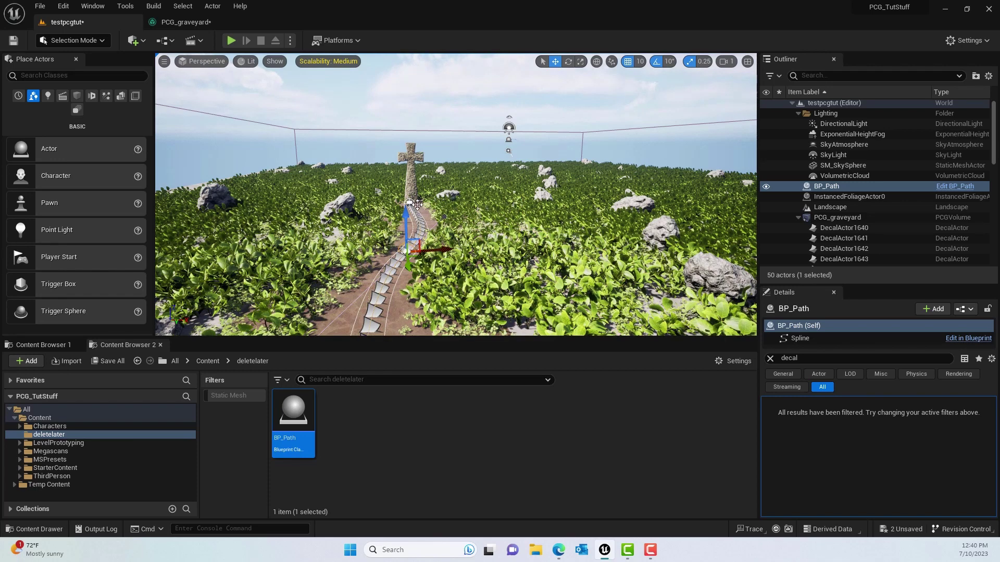
pyautogui.click(411, 204)
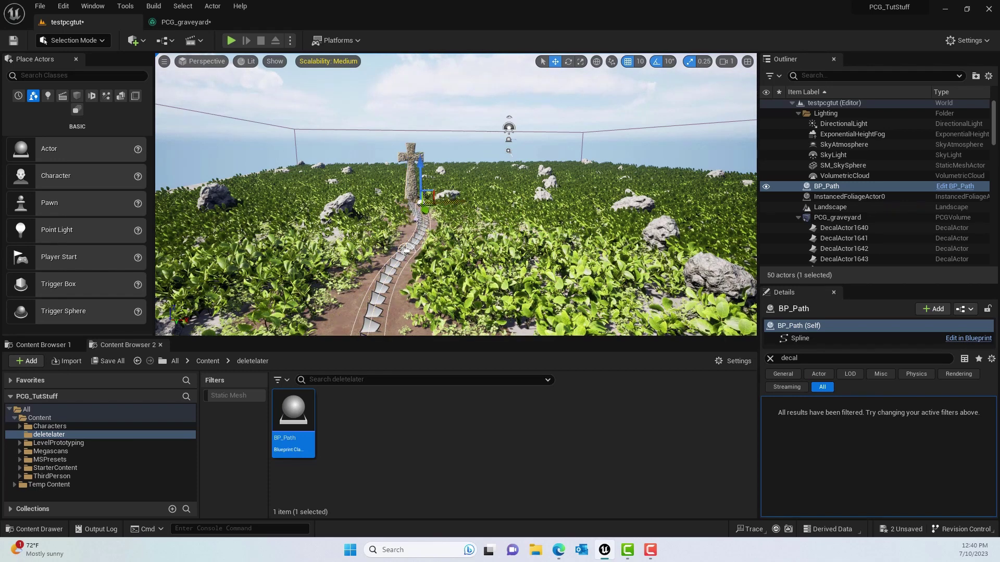
pyautogui.moveTo(455, 194); pyautogui.dragTo(424, 218, button='right')
# Try a wider bend in the path by moving the spline's middle point sideways, and undo the move
pyautogui.moveTo(531, 265)
pyautogui.mouseDown(button='right')
pyautogui.moveTo(539, 252)
pyautogui.moveTo(524, 287)
pyautogui.moveTo(531, 265)
pyautogui.mouseUp(button='right')
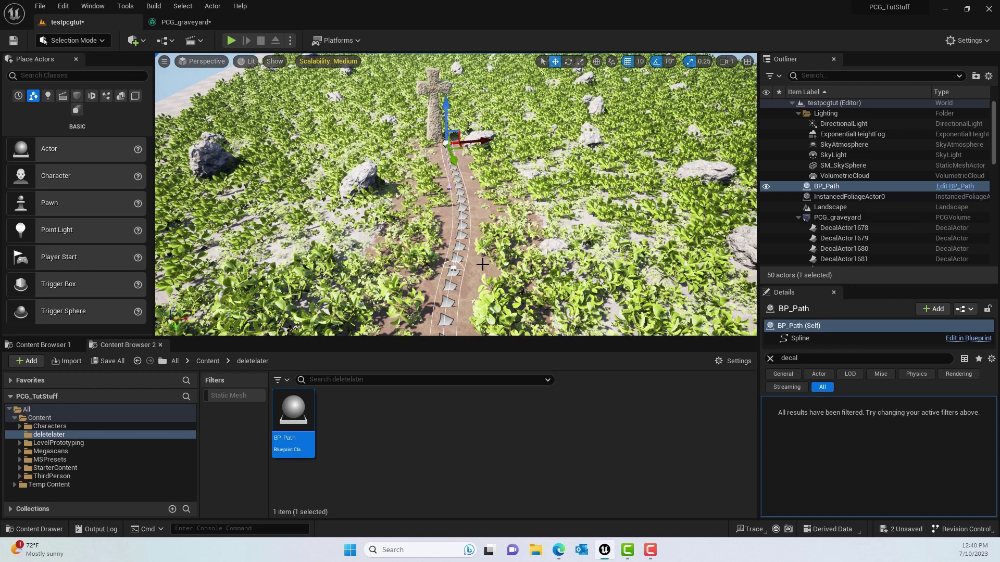
pyautogui.click(457, 271)
pyautogui.moveTo(492, 261); pyautogui.dragTo(563, 228)
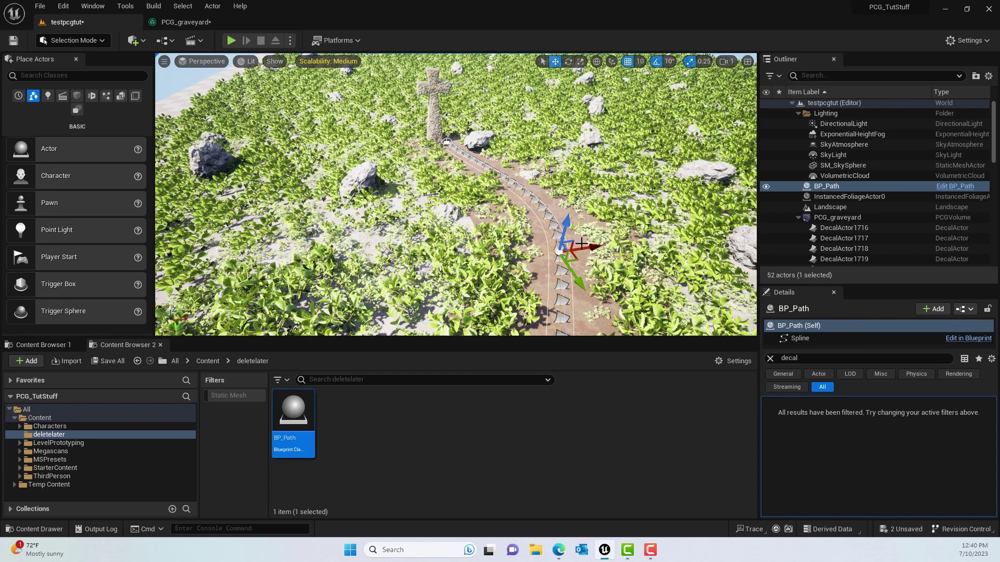
pyautogui.hotkey('ctrl', 'z')
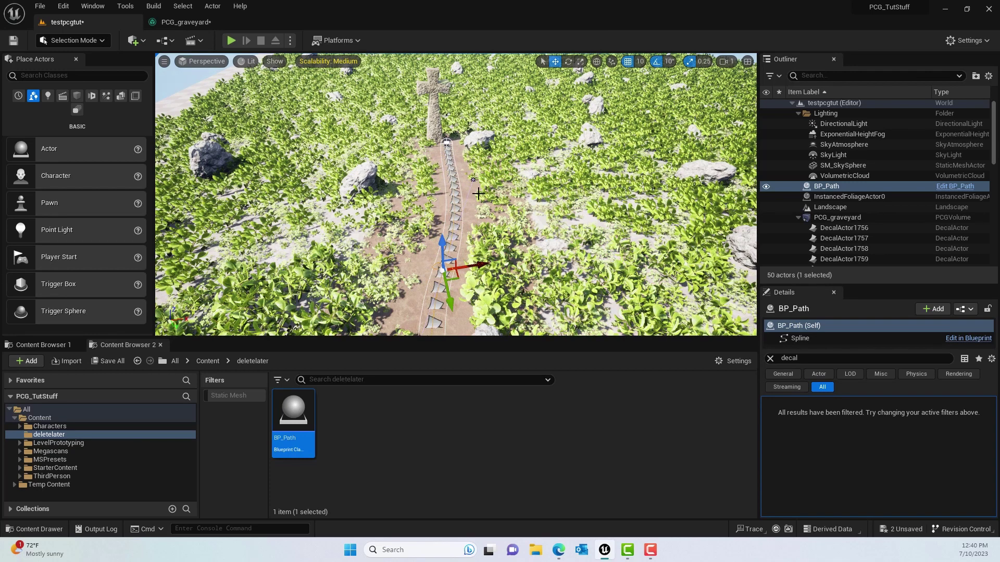
# Examine the node sections of the PCG_graveyard graph, undocking it into a floating window over the level
pyautogui.moveTo(451, 168); pyautogui.dragTo(456, 212, button='right')
pyautogui.press('w')
pyautogui.press('s')
pyautogui.moveTo(350, 125); pyautogui.dragTo(360, 105, button='right')
pyautogui.click(187, 22)
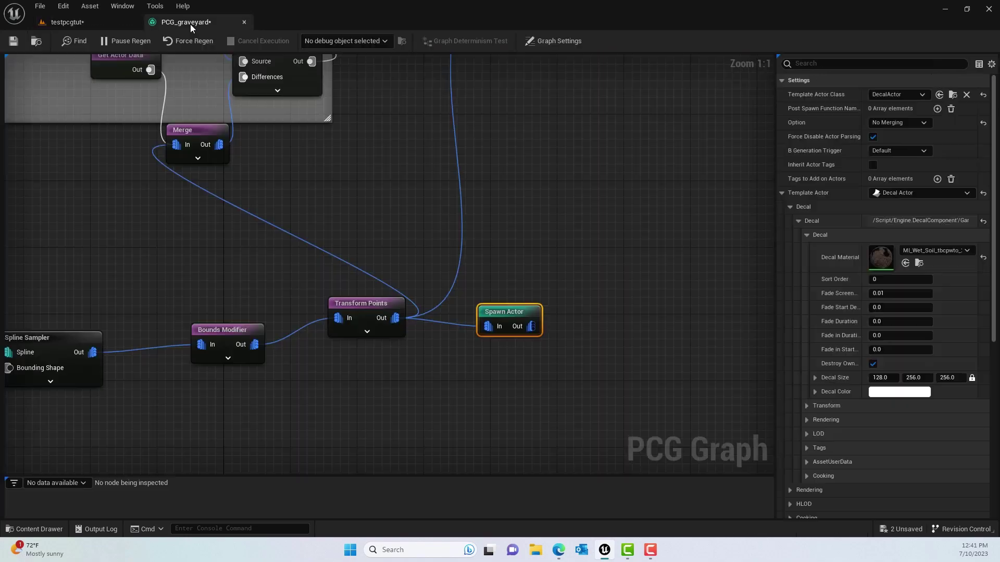
pyautogui.moveTo(211, 105); pyautogui.dragTo(432, 206)
pyautogui.moveTo(548, 263); pyautogui.dragTo(502, 356, button='right')
pyautogui.scroll(-1, 530, 302)
pyautogui.scroll(-1, 530, 302)
pyautogui.moveTo(516, 247); pyautogui.dragTo(558, 356, button='right')
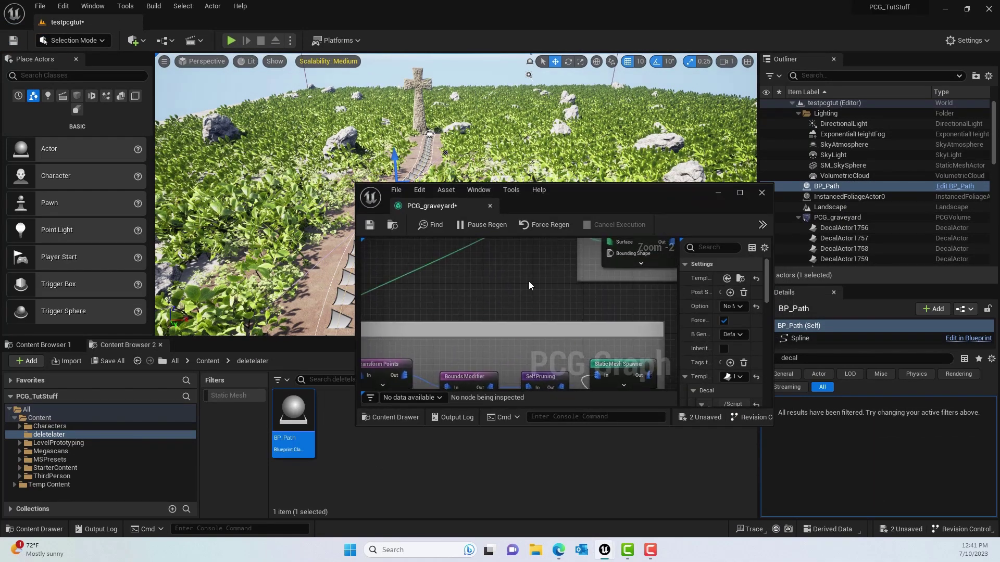
pyautogui.scroll(-4, 529, 282)
pyautogui.moveTo(527, 281); pyautogui.dragTo(373, 313, button='right')
pyautogui.scroll(5, 422, 285)
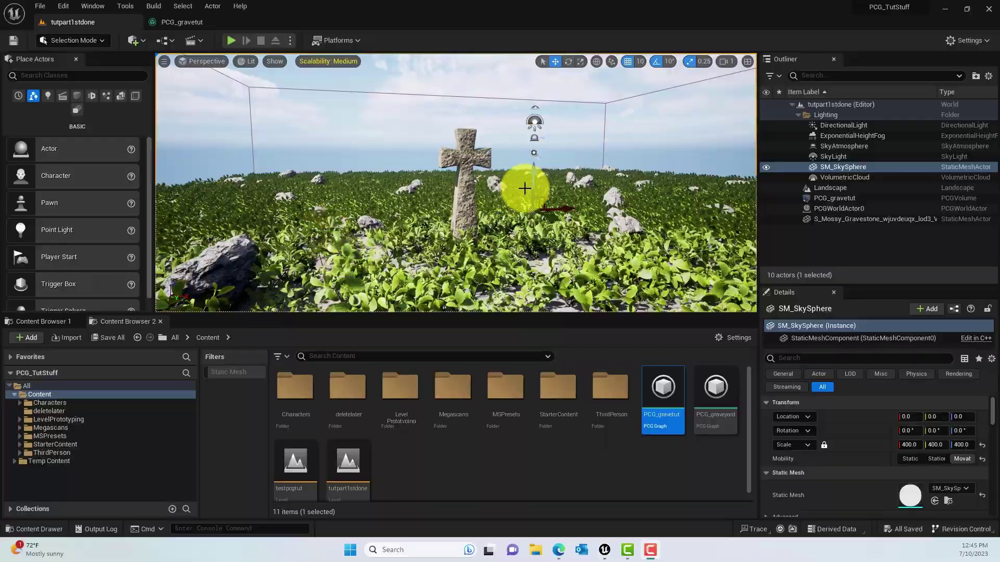
# Review the tutpart1stdone level and the grass and rock sections of its PCG_gravetut graph
pyautogui.moveTo(521, 151); pyautogui.dragTo(492, 151, button='right')
pyautogui.press('w')
pyautogui.click(183, 23)
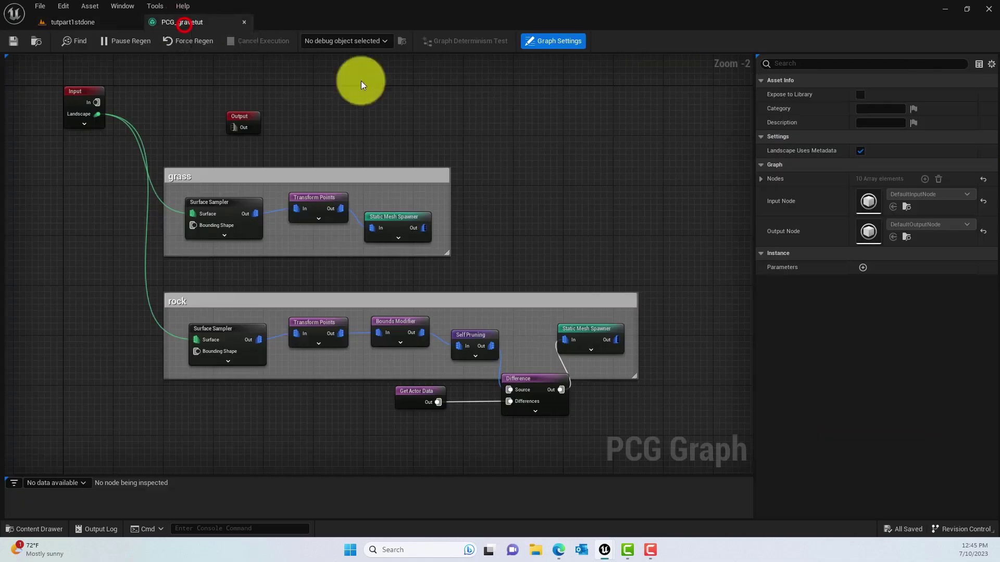
pyautogui.moveTo(279, 136); pyautogui.dragTo(338, 107, button='right')
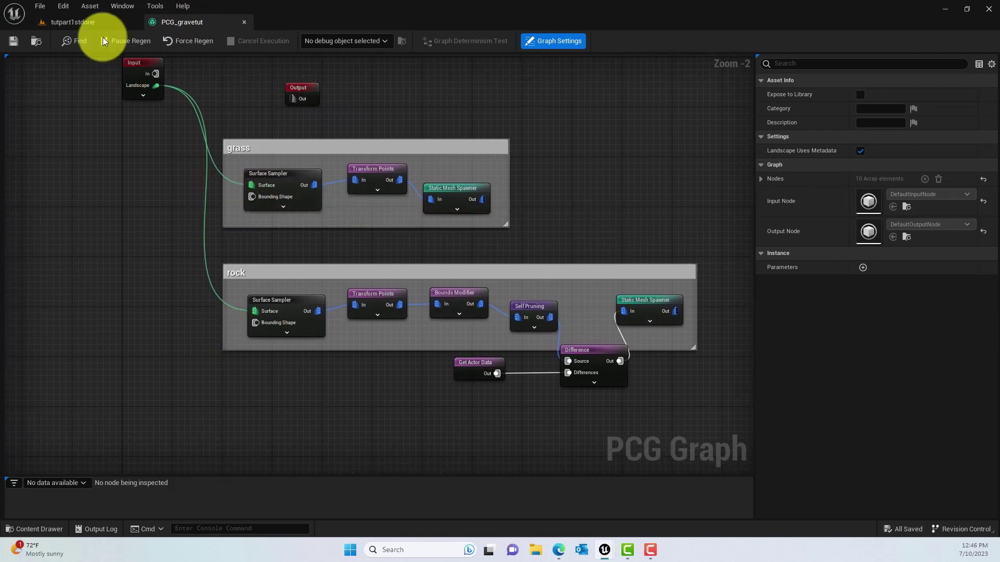
pyautogui.click(94, 18)
pyautogui.moveTo(429, 178); pyautogui.dragTo(527, 156, button='right')
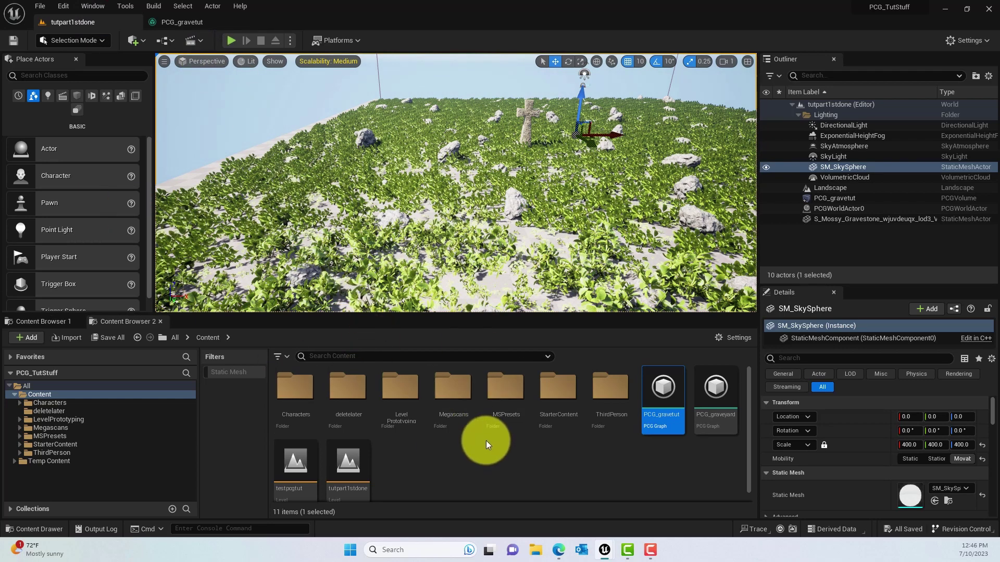
# Create a Blueprint class with Actor as its parent in the Content folder and name it BP_Path
pyautogui.click(461, 309)
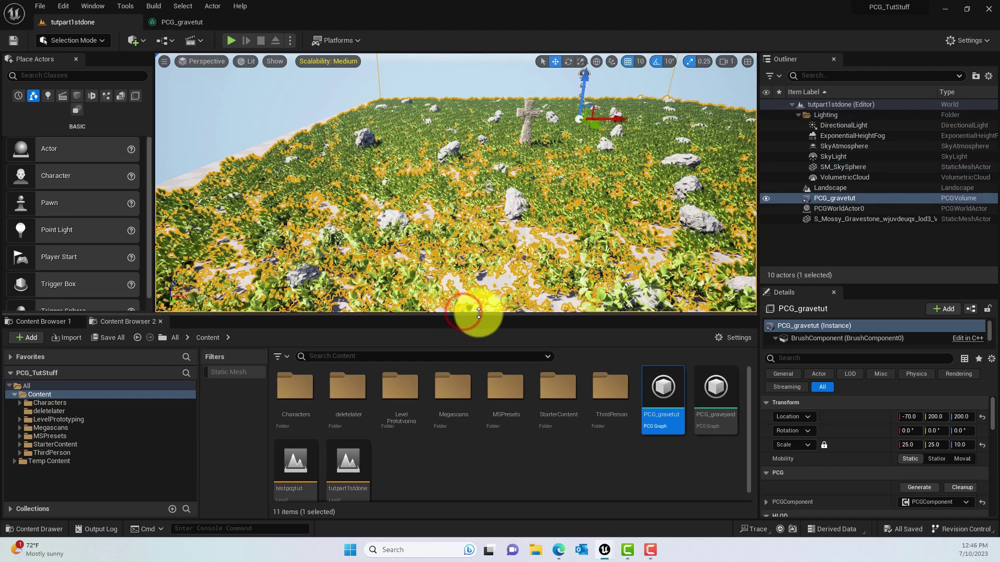
pyautogui.click(476, 76)
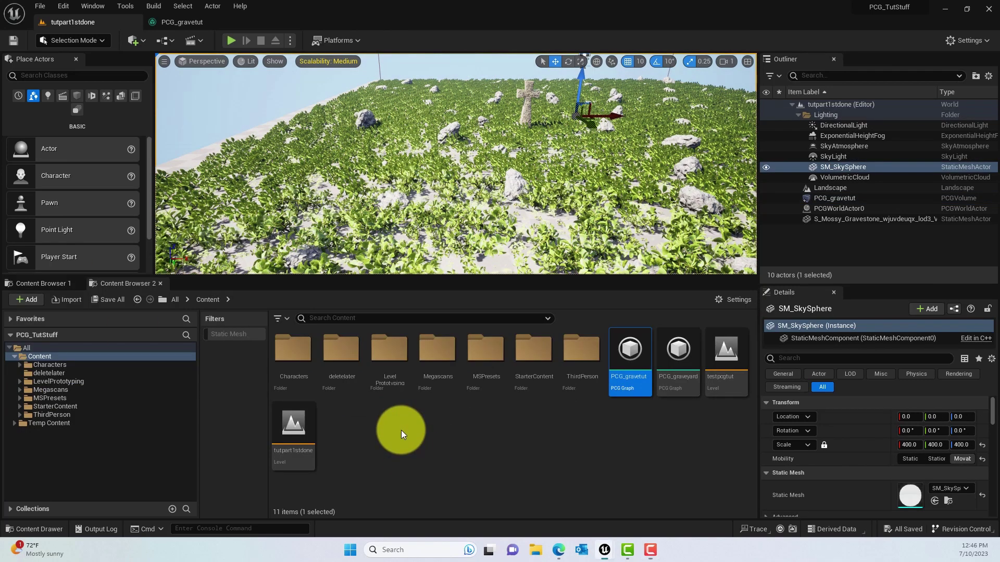
pyautogui.rightClick(401, 430)
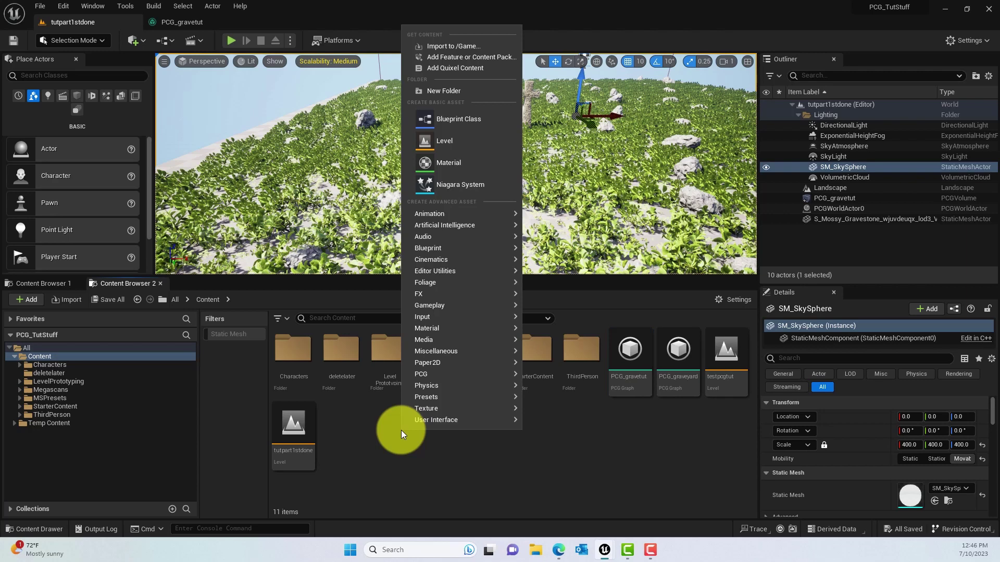
pyautogui.click(455, 118)
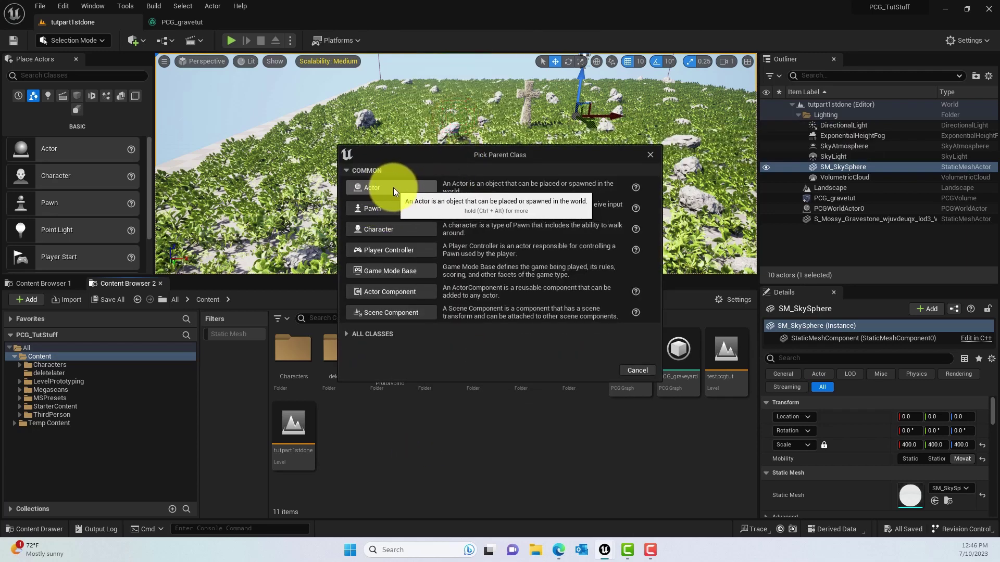
pyautogui.click(392, 186)
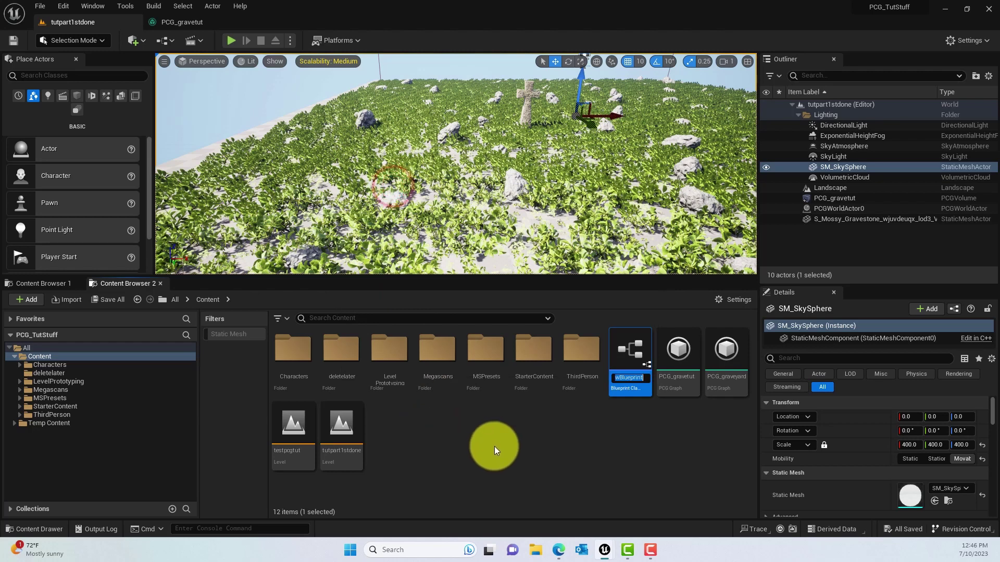
pyautogui.write('BP_Path')
pyautogui.press('Return')
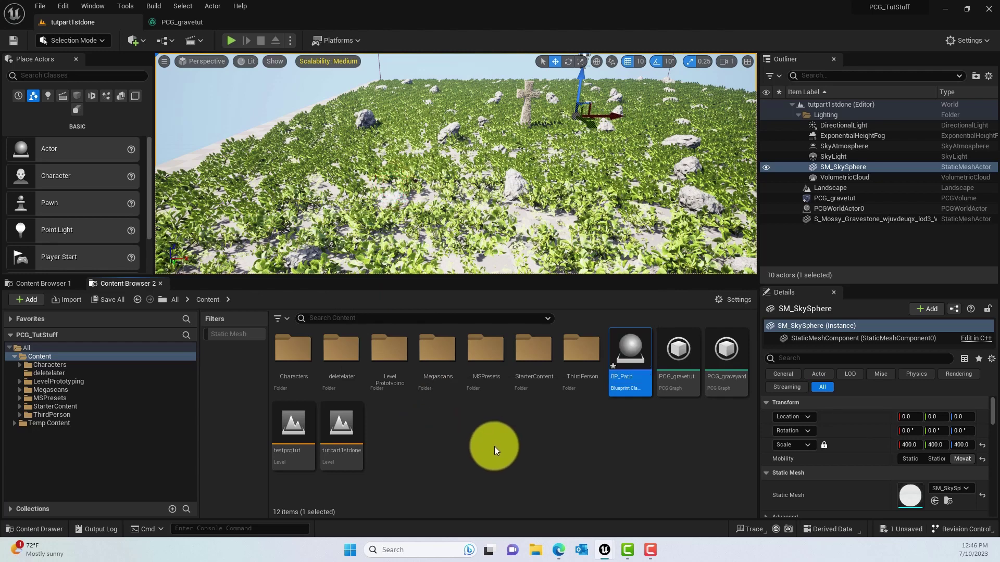
# Open the BP_Path Blueprint, add a Spline component and make it the root in place of DefaultSceneRoot
pyautogui.doubleClick(631, 359)
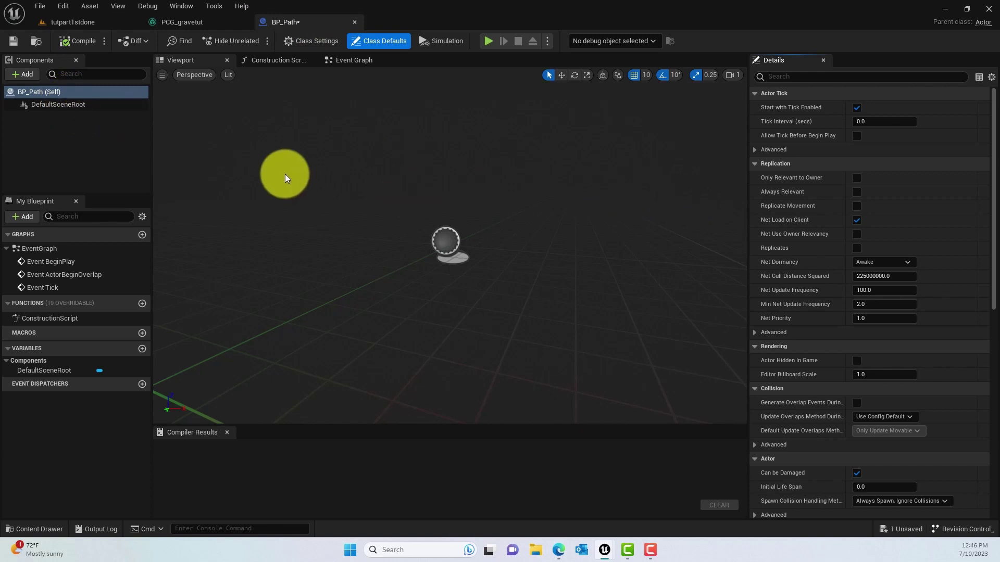
pyautogui.click(26, 74)
pyautogui.write('spli')
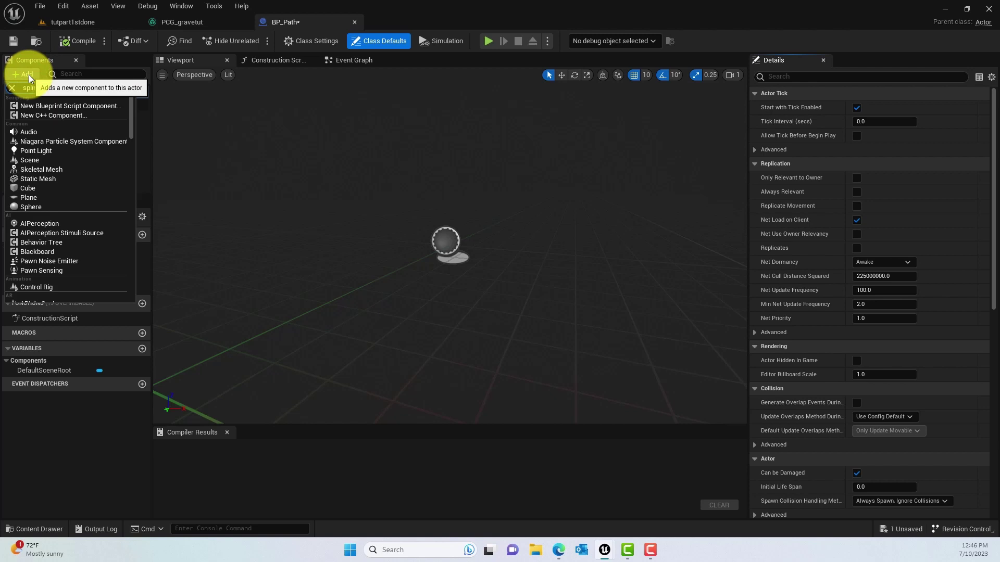
pyautogui.write('ne')
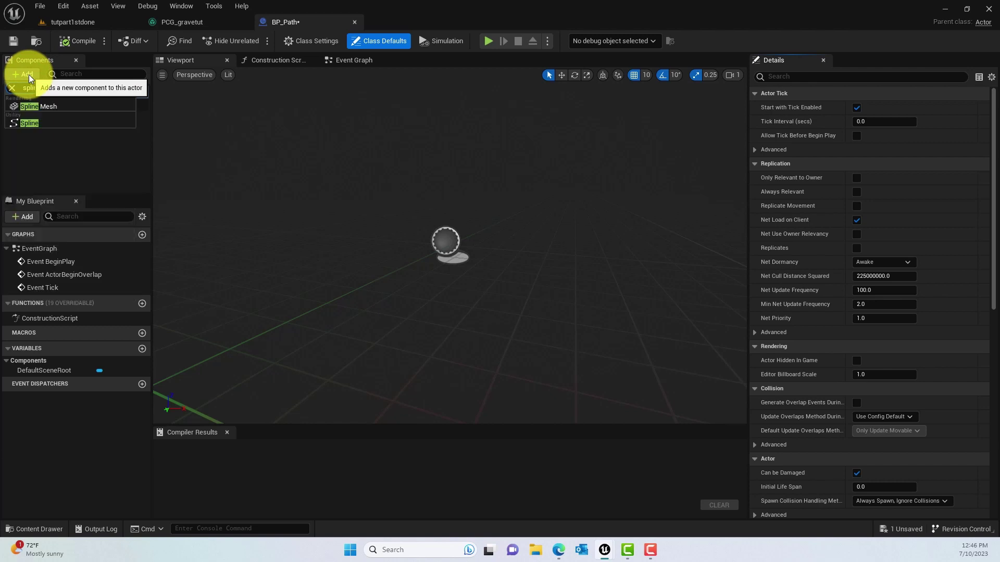
pyautogui.click(48, 124)
pyautogui.click(315, 232)
pyautogui.moveTo(49, 118); pyautogui.dragTo(71, 104)
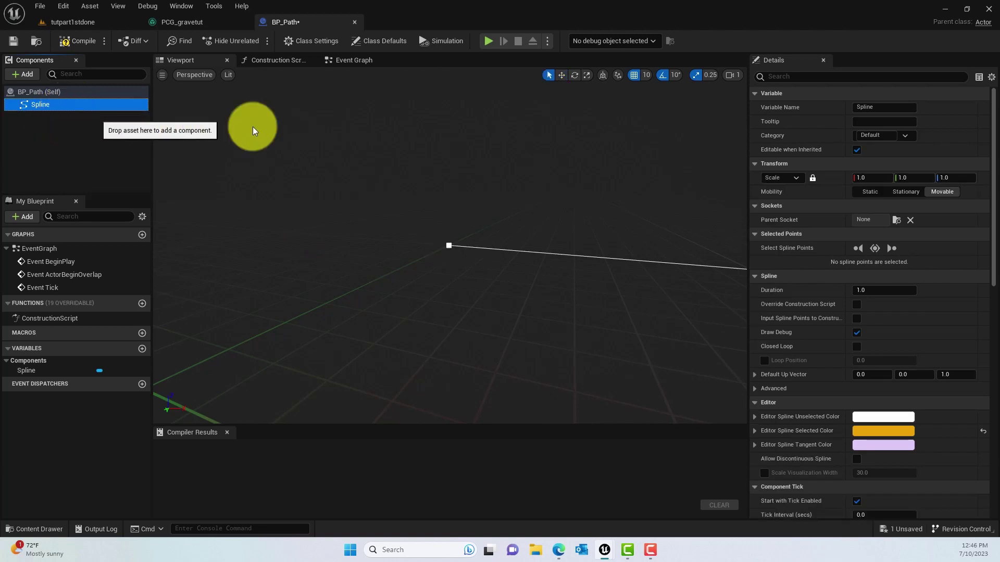
pyautogui.moveTo(499, 183)
pyautogui.mouseDown(button='right')
pyautogui.moveTo(513, 179)
pyautogui.moveTo(491, 173)
pyautogui.mouseUp(button='right')
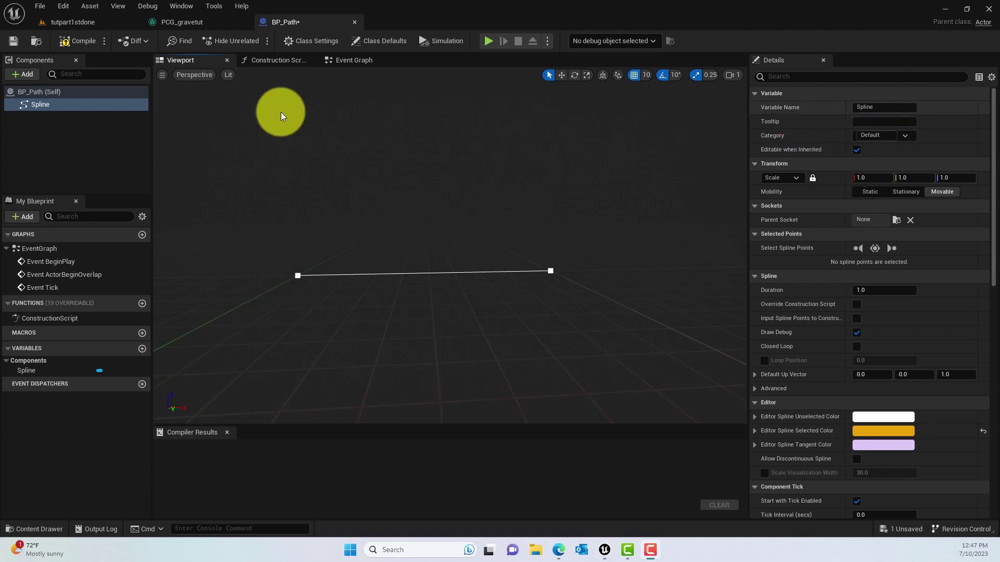
# Add an actor tag named path to BP_Path (Self), and compile and save the Blueprint
pyautogui.click(53, 91)
pyautogui.click(798, 76)
pyautogui.write('tag')
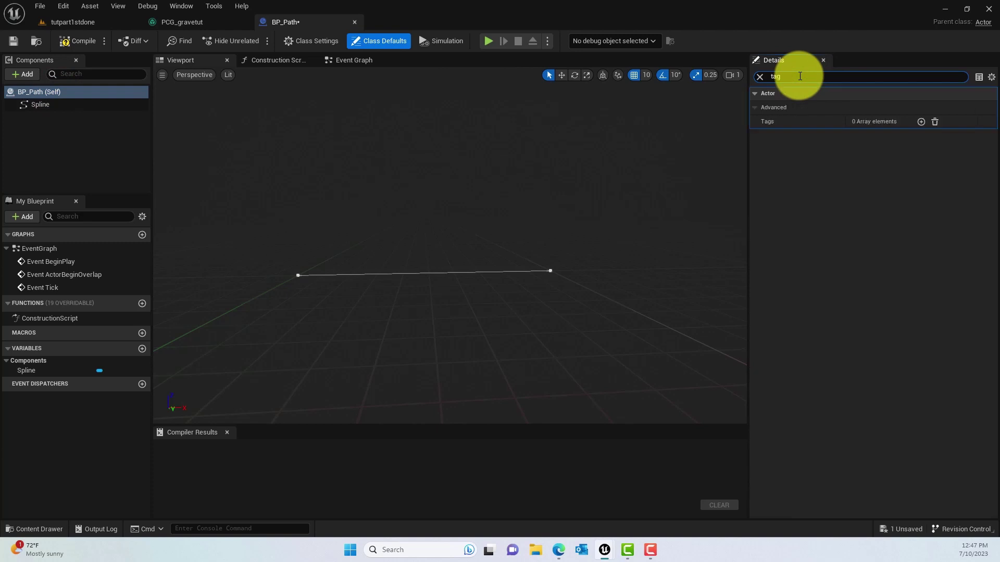
pyautogui.click(921, 121)
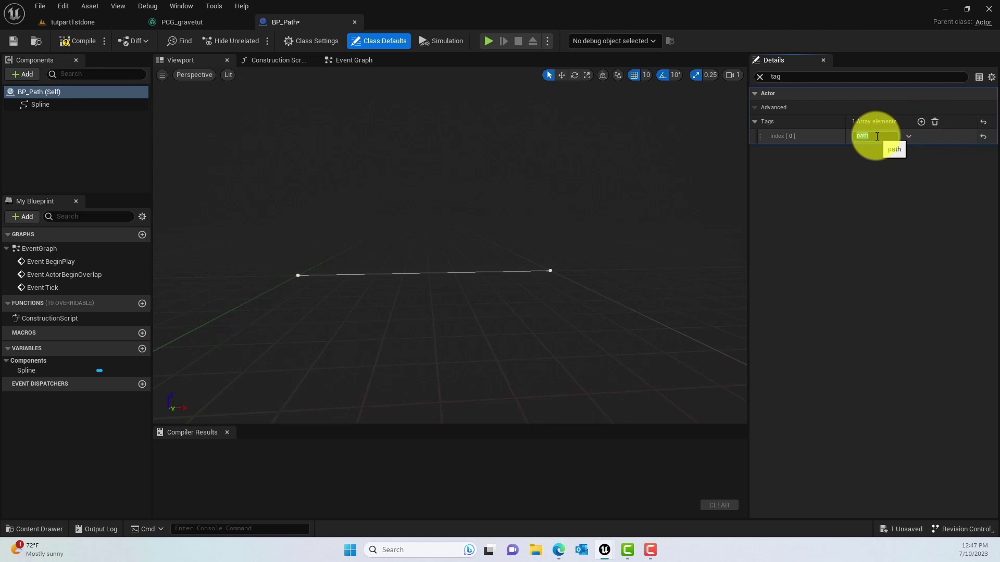
pyautogui.click(620, 199)
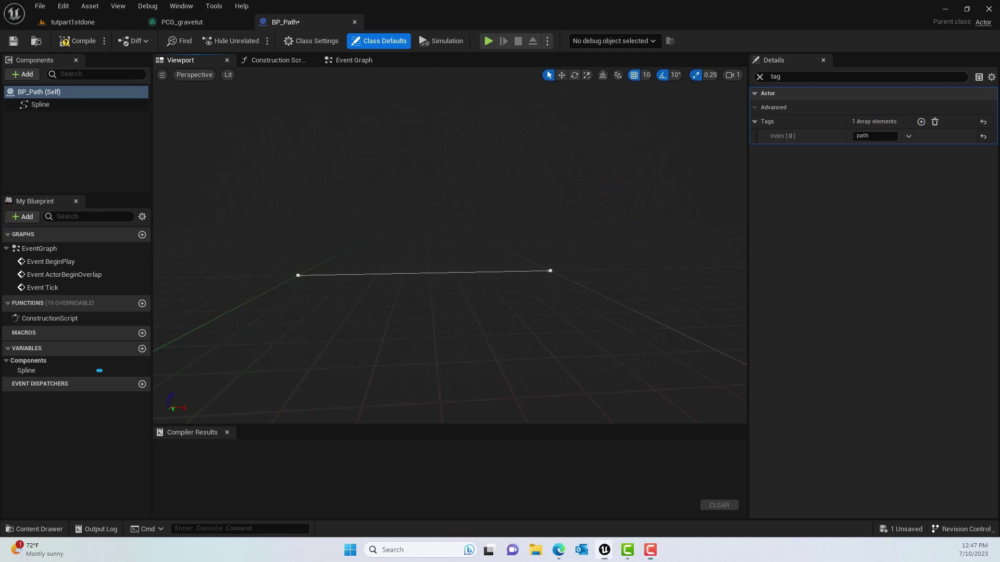
pyautogui.click(80, 40)
pyautogui.click(13, 41)
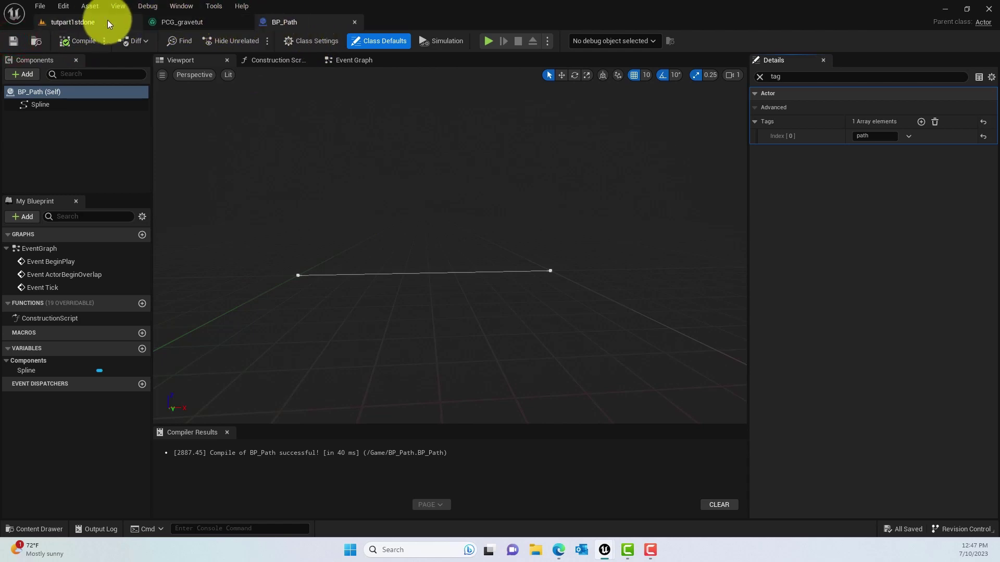
pyautogui.click(92, 21)
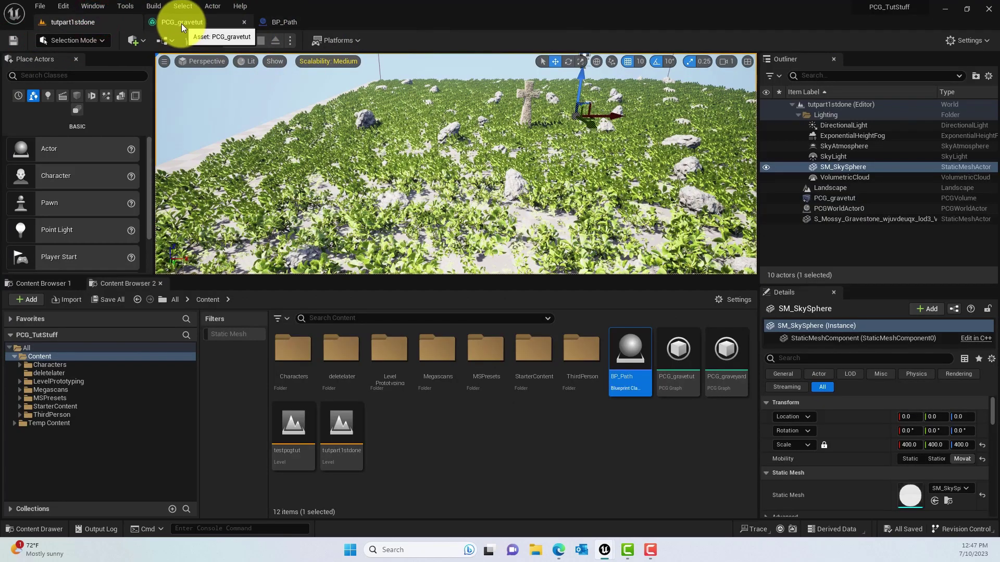
pyautogui.click(277, 23)
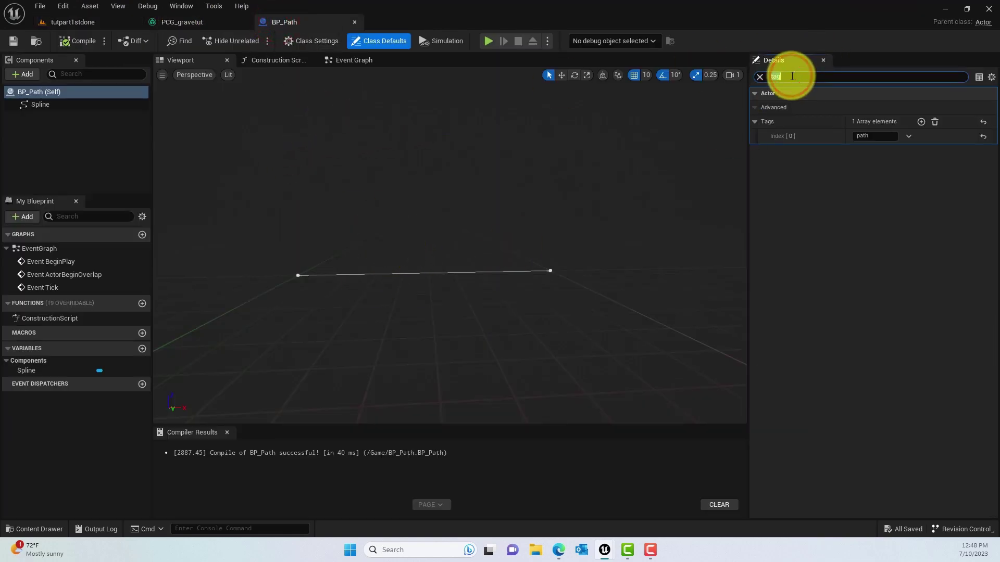
pyautogui.press('BackSpace')
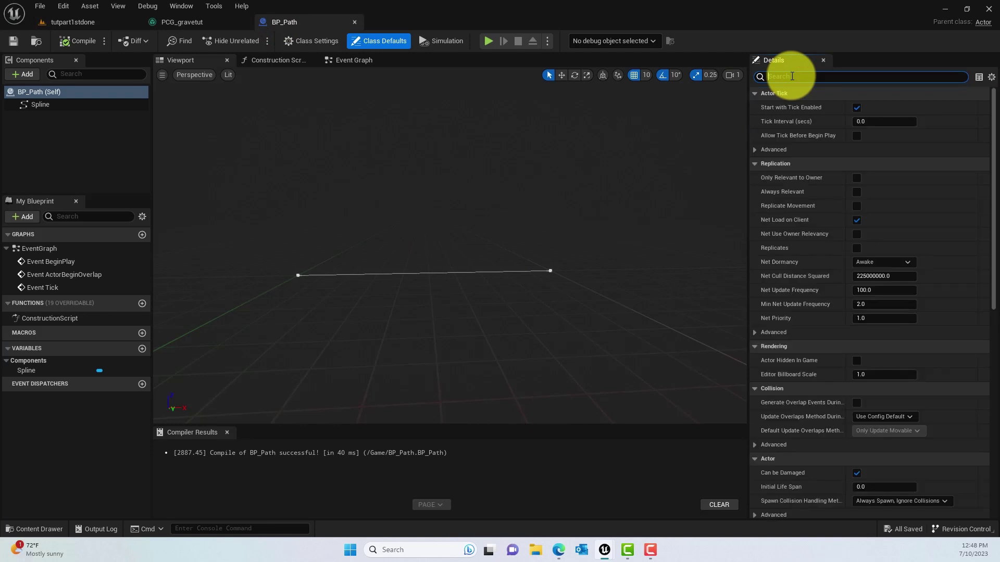
pyautogui.write('scale')
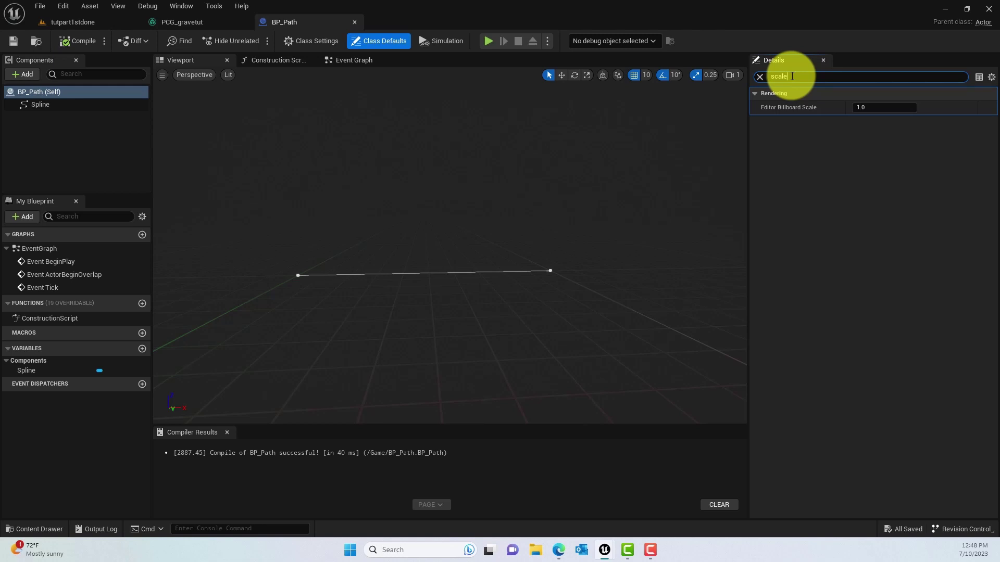
pyautogui.write(' w')
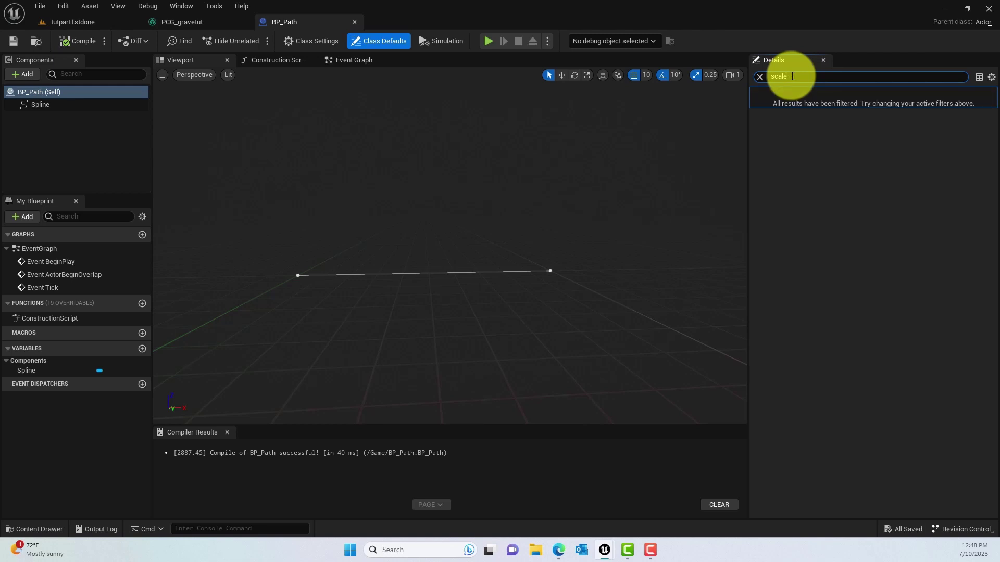
pyautogui.press('BackSpace')
pyautogui.press('BackSpace')
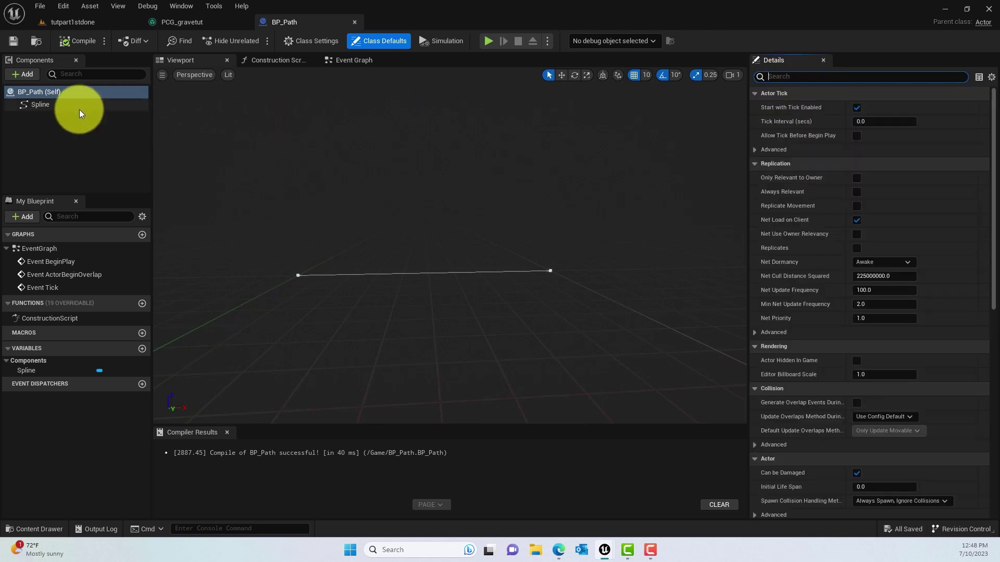
# Enable Scale Visualization Width on the Spline component of BP_Path and save the Blueprint
pyautogui.click(68, 106)
pyautogui.click(801, 74)
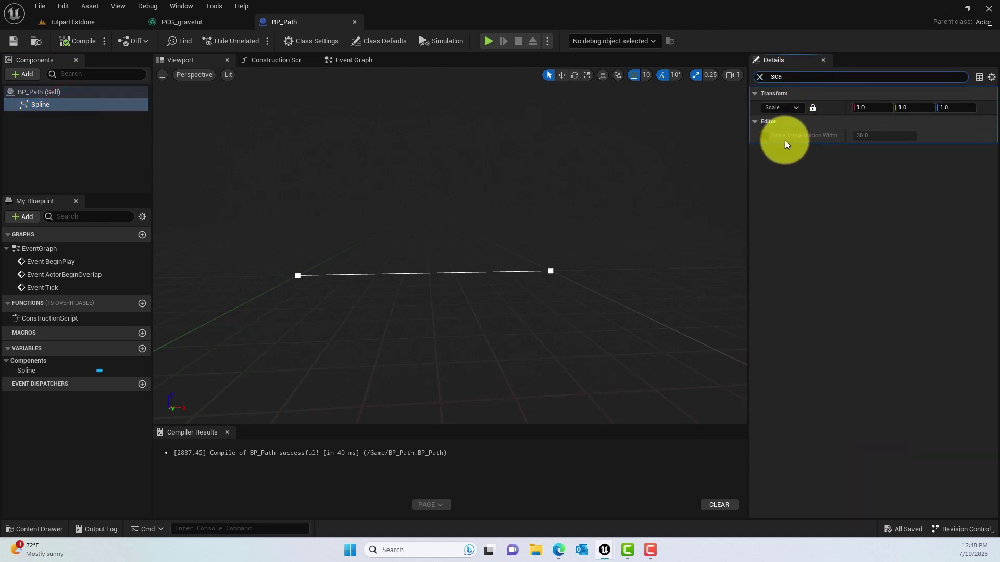
pyautogui.click(764, 136)
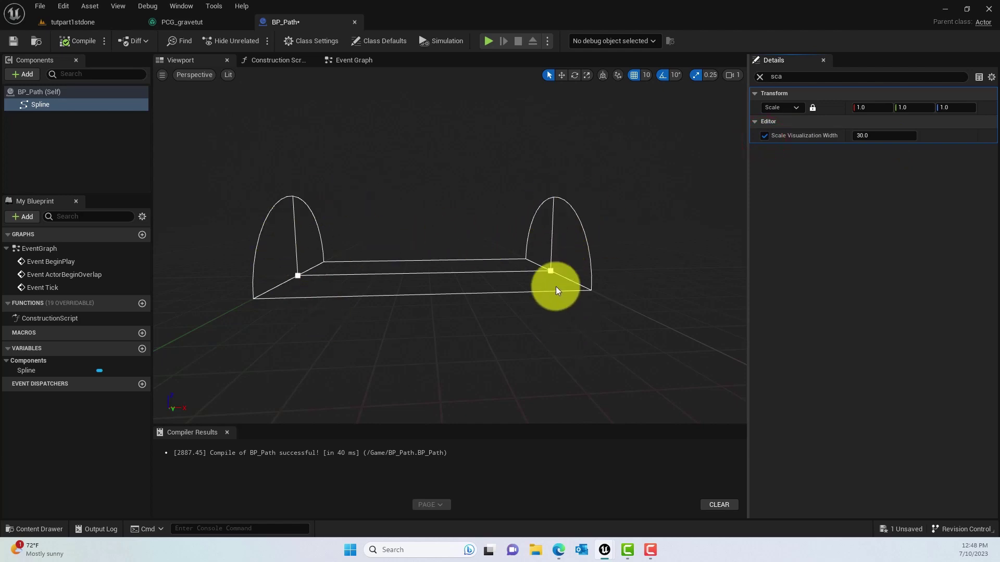
pyautogui.click(14, 41)
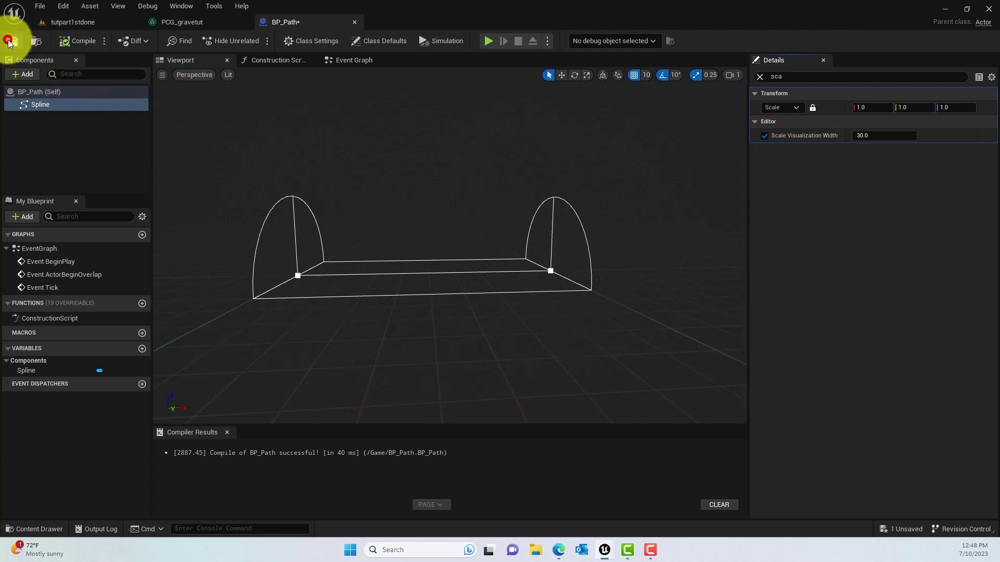
# Place a BP_Path actor in the tutpart1stdone level, on the grassy landscape in front of the gravestone
pyautogui.click(87, 22)
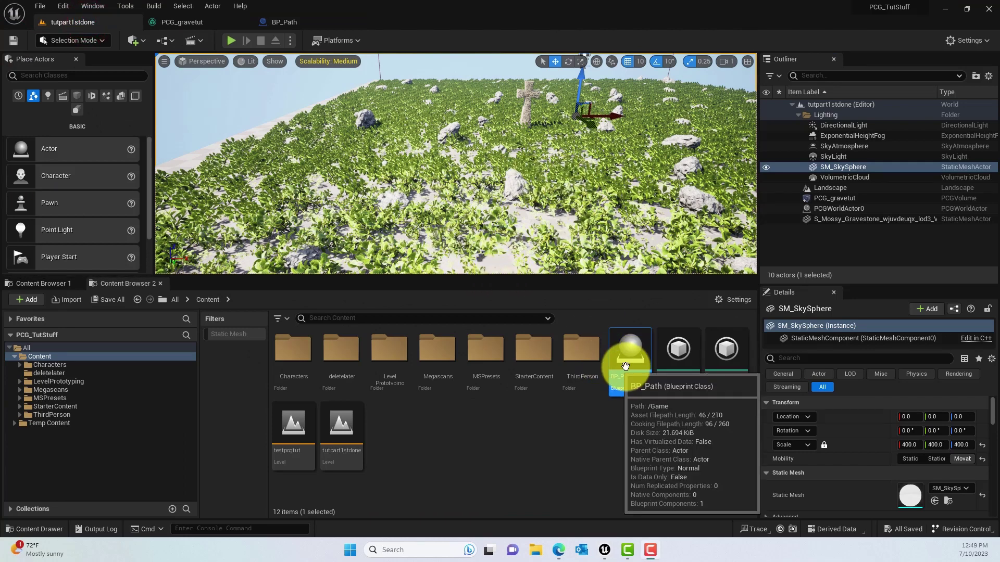
pyautogui.moveTo(628, 368); pyautogui.dragTo(513, 185)
pyautogui.scroll(2, 545, 161)
pyautogui.moveTo(545, 162); pyautogui.dragTo(446, 177, button='right')
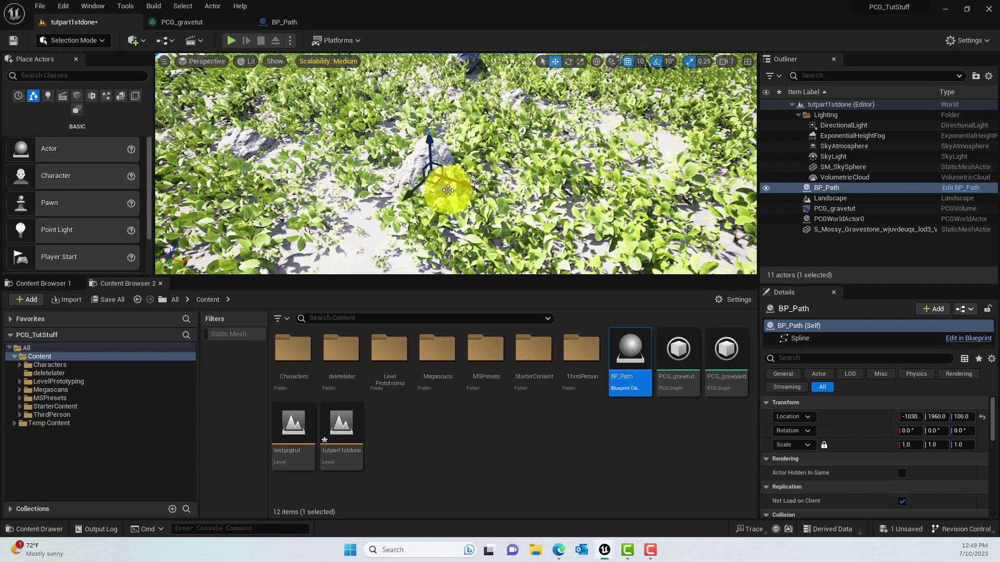
# Disable the Static Mesh Spawner node of the grass section in the PCG_gravetut graph
pyautogui.click(192, 20)
pyautogui.click(447, 190)
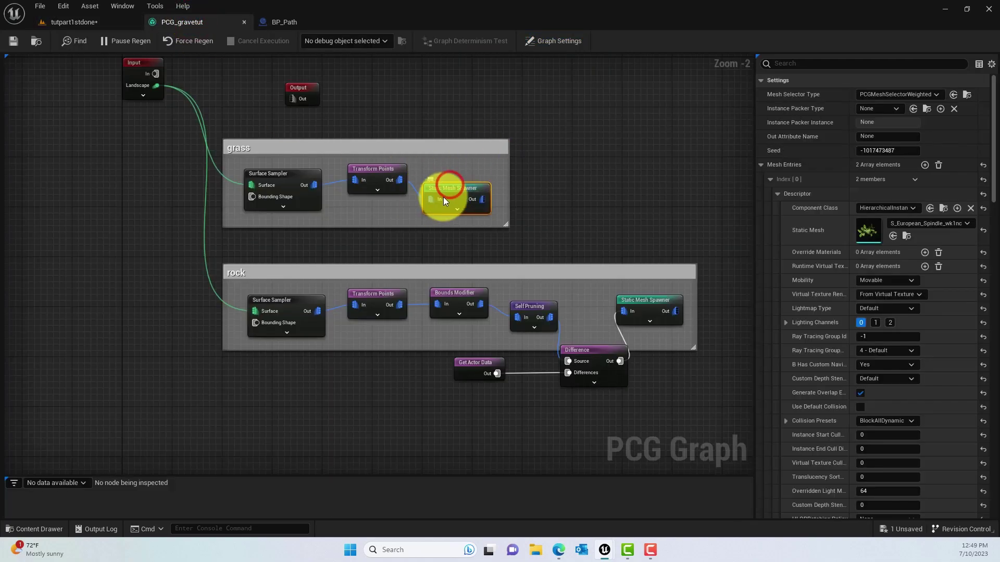
pyautogui.press('e')
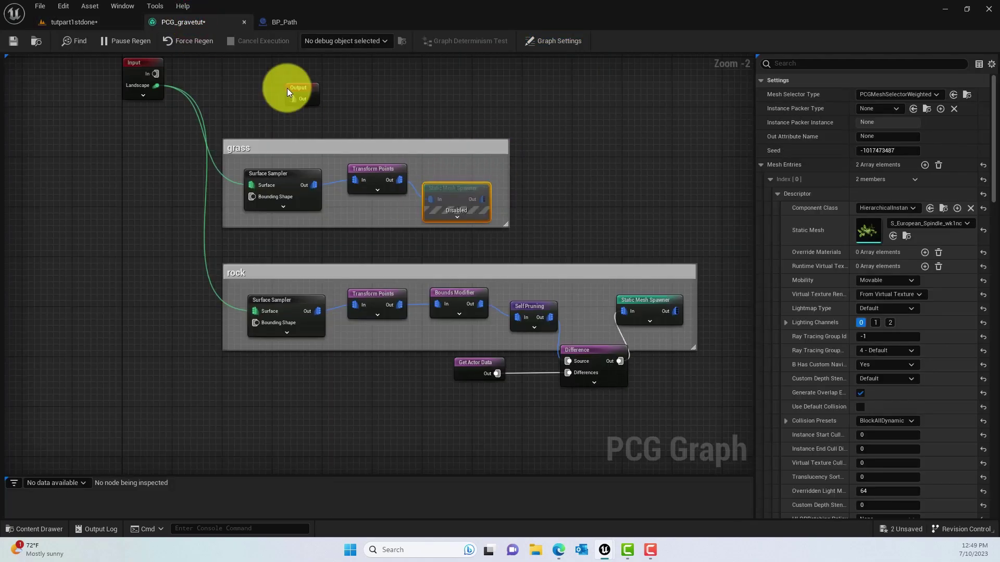
# In the tutpart1stdone level, stretch the BP_Path spline's end point across the landscape towards the gravestone
pyautogui.click(83, 22)
pyautogui.moveTo(474, 166); pyautogui.dragTo(516, 146, button='right')
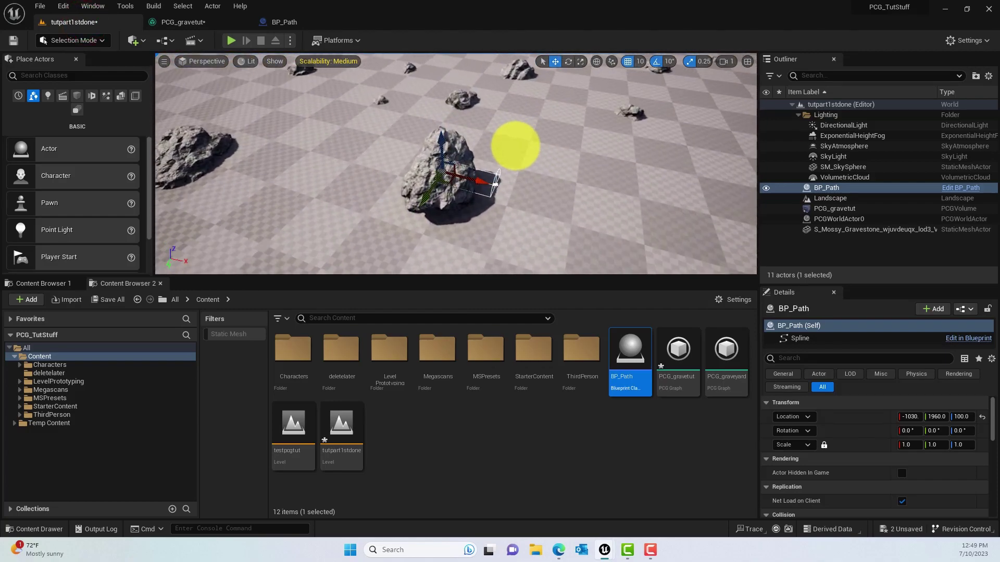
pyautogui.click(496, 185)
pyautogui.moveTo(532, 186)
pyautogui.mouseDown(button='right')
pyautogui.moveTo(558, 129)
pyautogui.moveTo(529, 179)
pyautogui.mouseUp(button='right')
pyautogui.moveTo(418, 269); pyautogui.dragTo(485, 117)
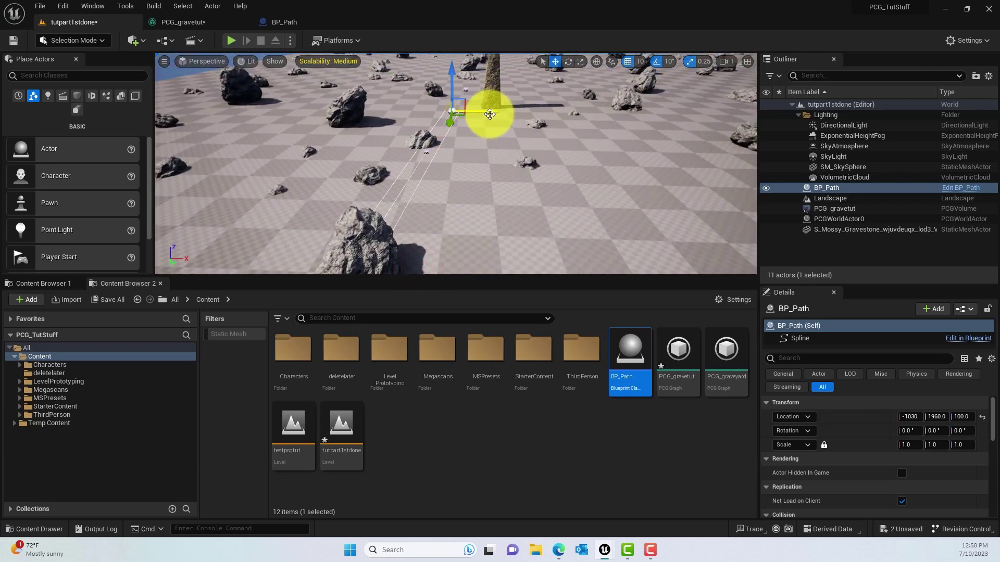
# Extend the spline's other end to the landscape's edge and move its far point to the base of the gravestone
pyautogui.moveTo(487, 154); pyautogui.dragTo(413, 197, button='right')
pyautogui.press('s')
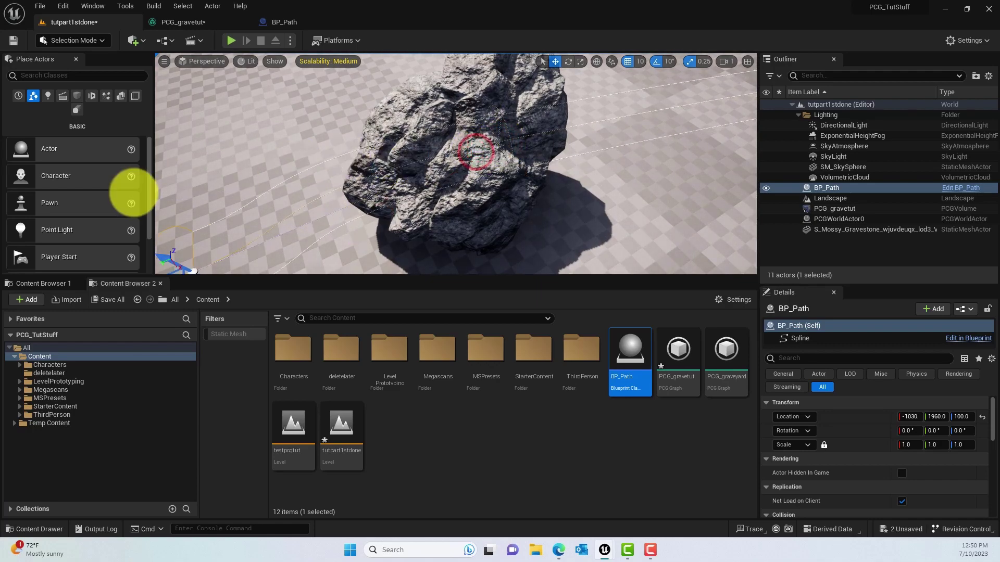
pyautogui.moveTo(290, 156); pyautogui.dragTo(317, 162, button='right')
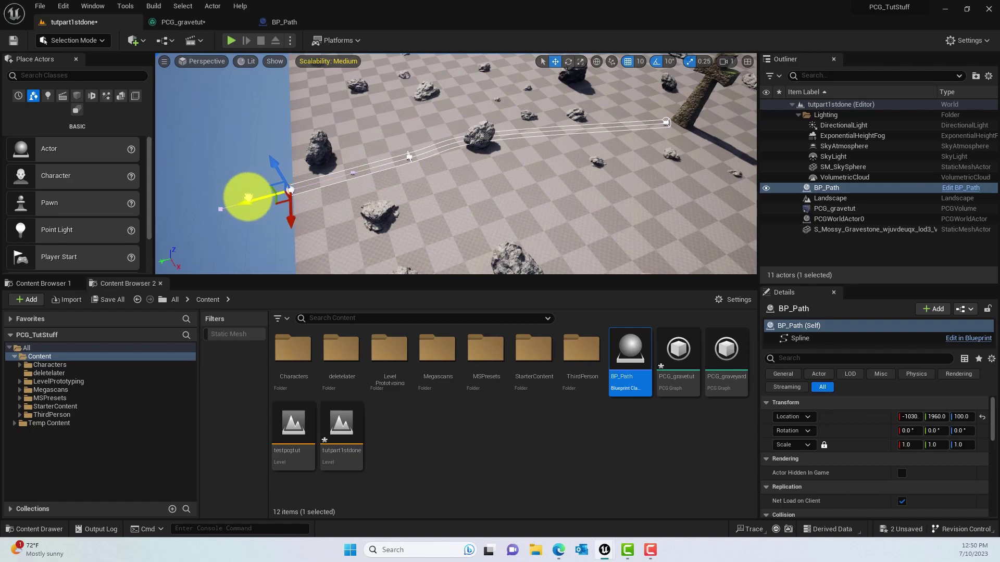
pyautogui.moveTo(398, 139); pyautogui.dragTo(499, 187, button='right')
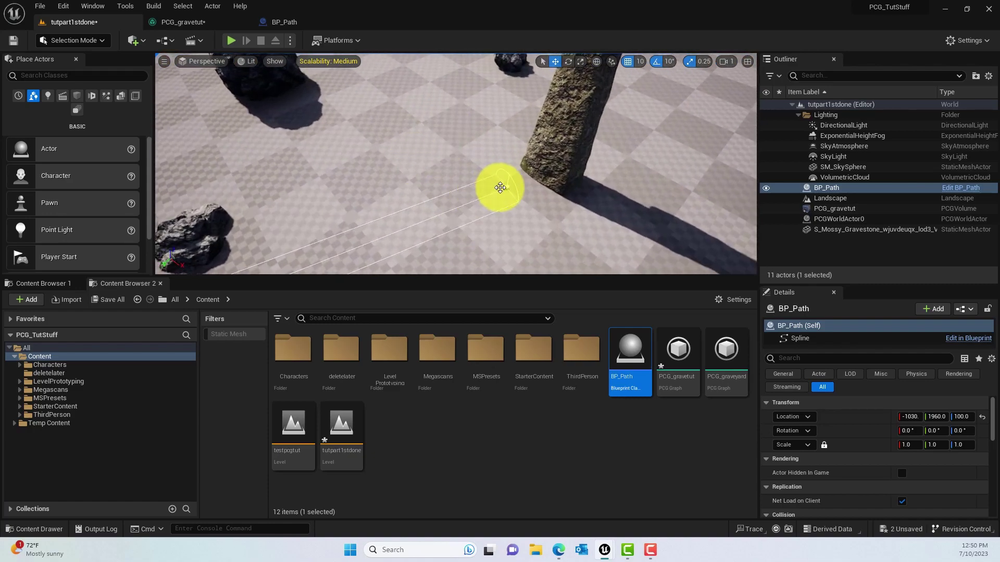
pyautogui.moveTo(489, 203); pyautogui.dragTo(520, 190)
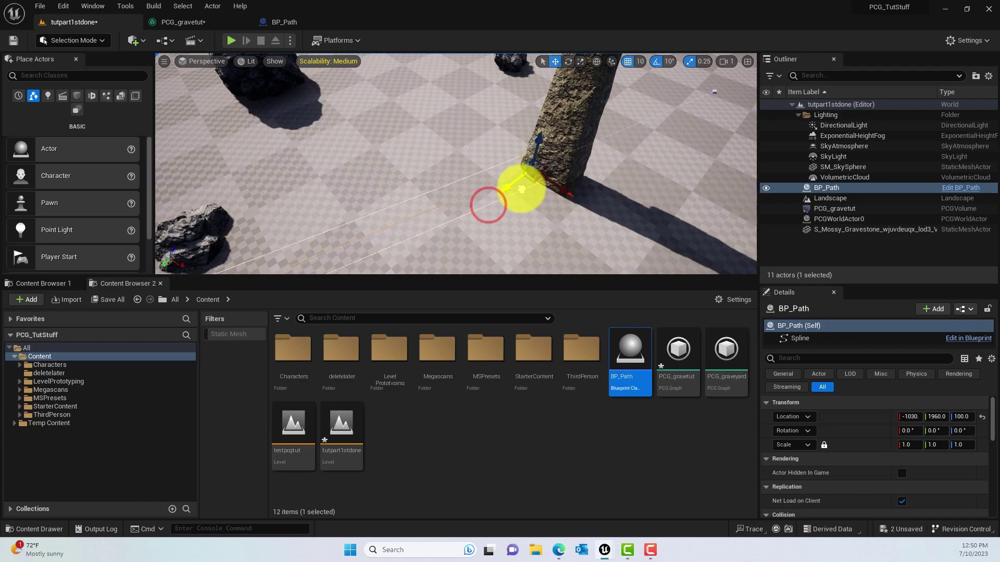
pyautogui.moveTo(547, 201); pyautogui.dragTo(495, 80, button='right')
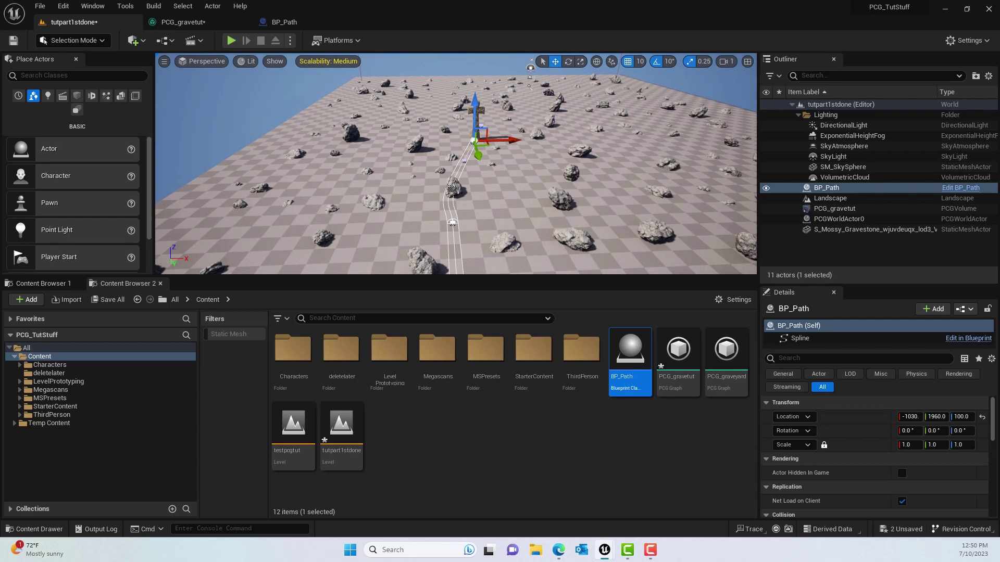
# Add a Get Spline Data node below the rock section of the PCG_gravetut graph
pyautogui.click(192, 22)
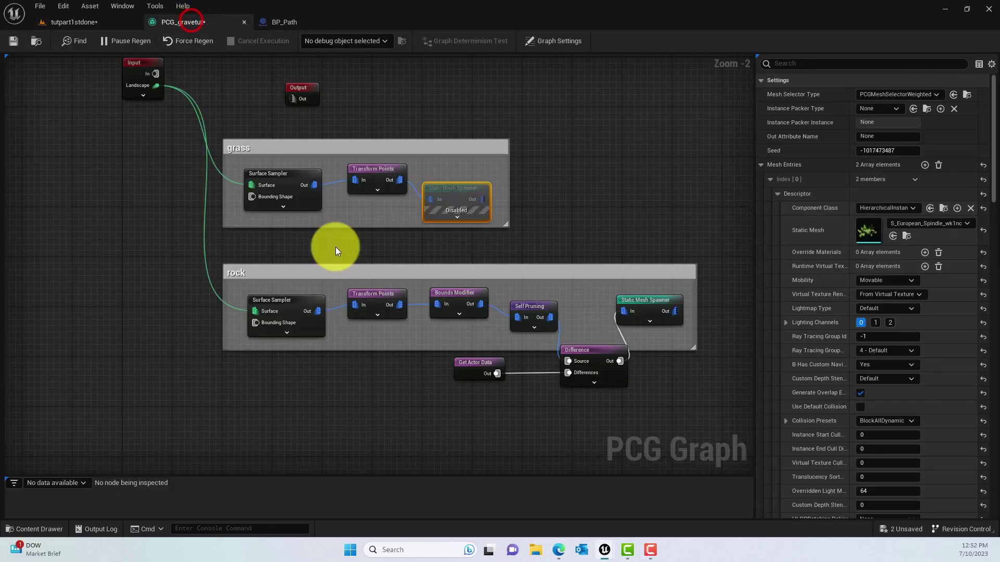
pyautogui.rightClick(357, 290)
pyautogui.click(283, 396)
pyautogui.moveTo(343, 423); pyautogui.dragTo(267, 277, button='right')
pyautogui.rightClick(266, 280)
pyautogui.write('get sp')
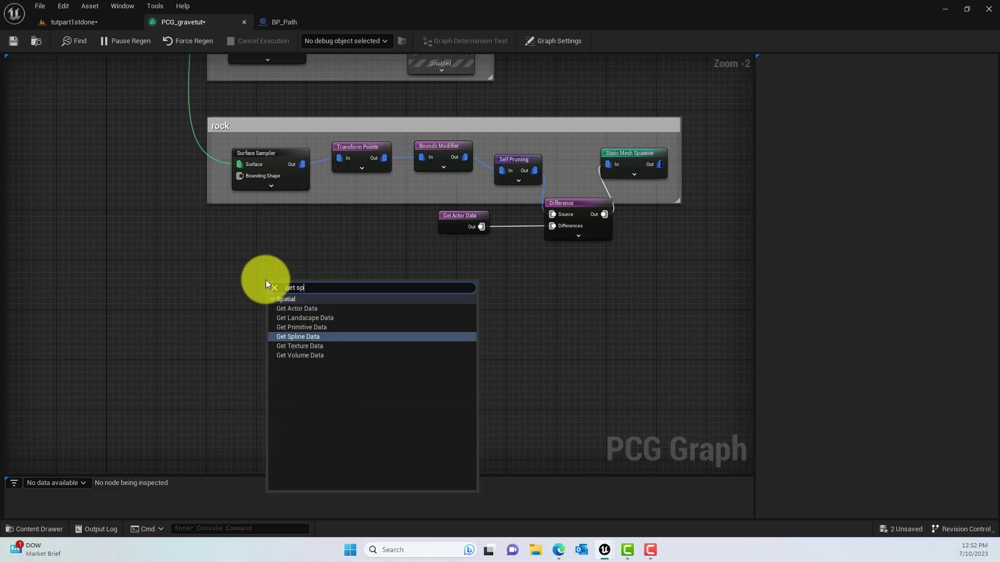
pyautogui.write('l')
pyautogui.click(292, 308)
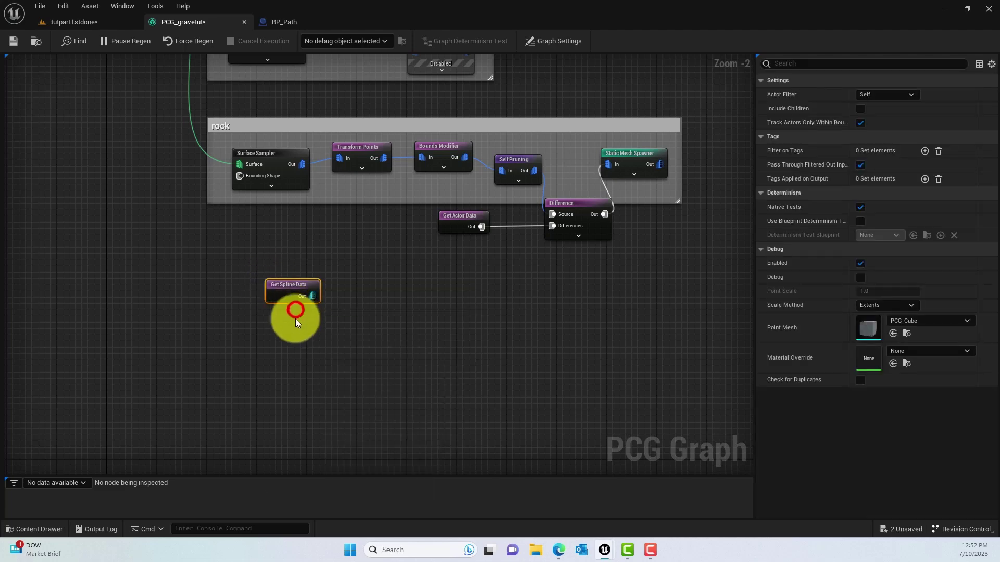
# Position the Get Spline Data node and set it to filter All World Actors by the actor selection tag path
pyautogui.moveTo(290, 290); pyautogui.dragTo(225, 302)
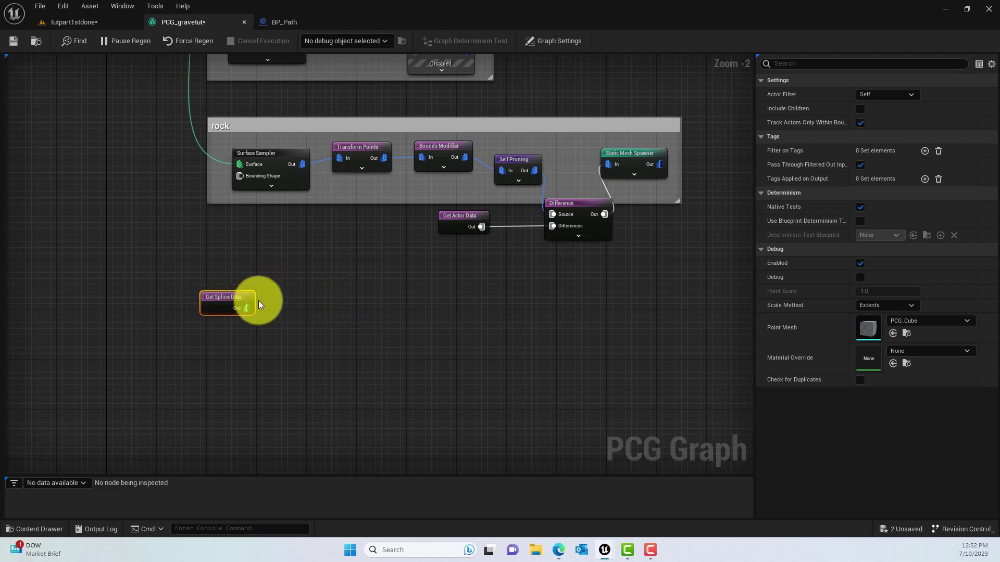
pyautogui.click(892, 93)
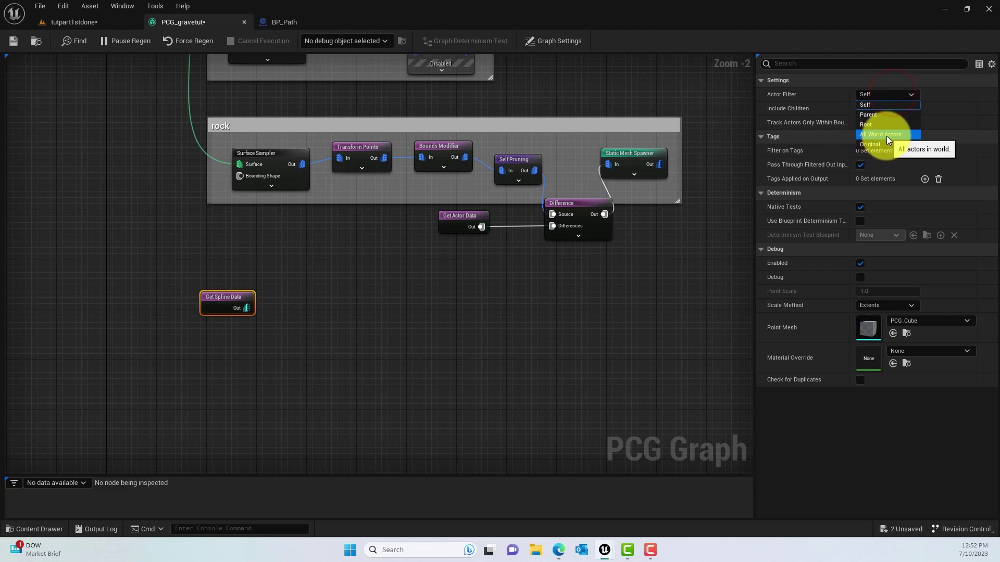
pyautogui.click(886, 136)
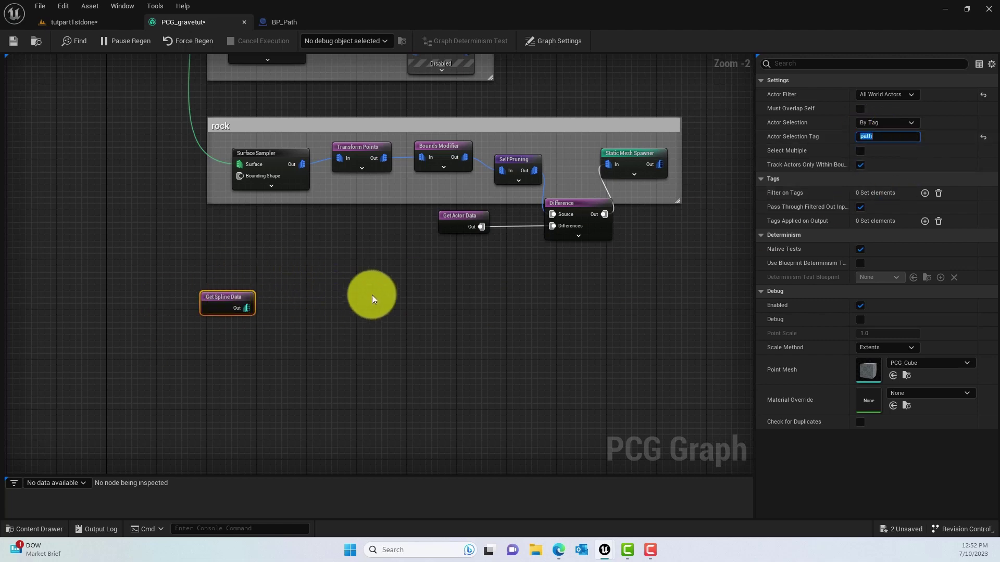
# Check the actor tag on BP_Path (Self) in its Blueprint and return to the PCG_gravetut graph
pyautogui.click(282, 26)
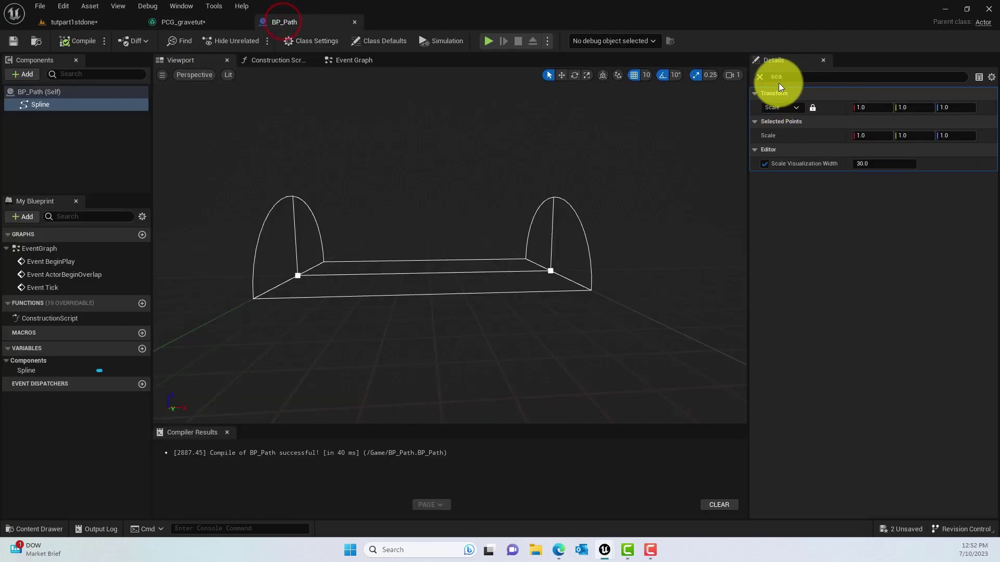
pyautogui.click(794, 77)
pyautogui.write('ta')
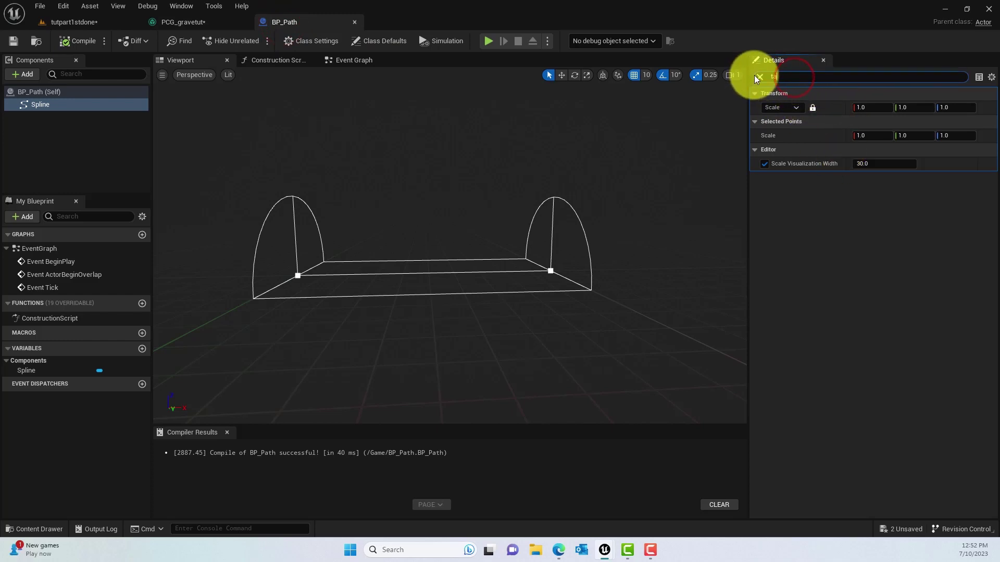
pyautogui.write('g')
pyautogui.click(58, 91)
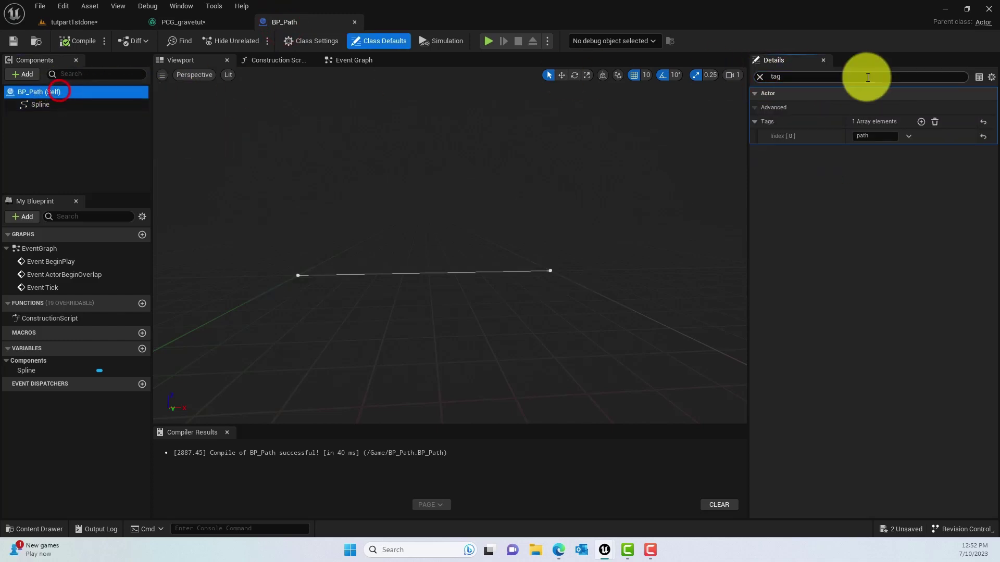
pyautogui.click(195, 22)
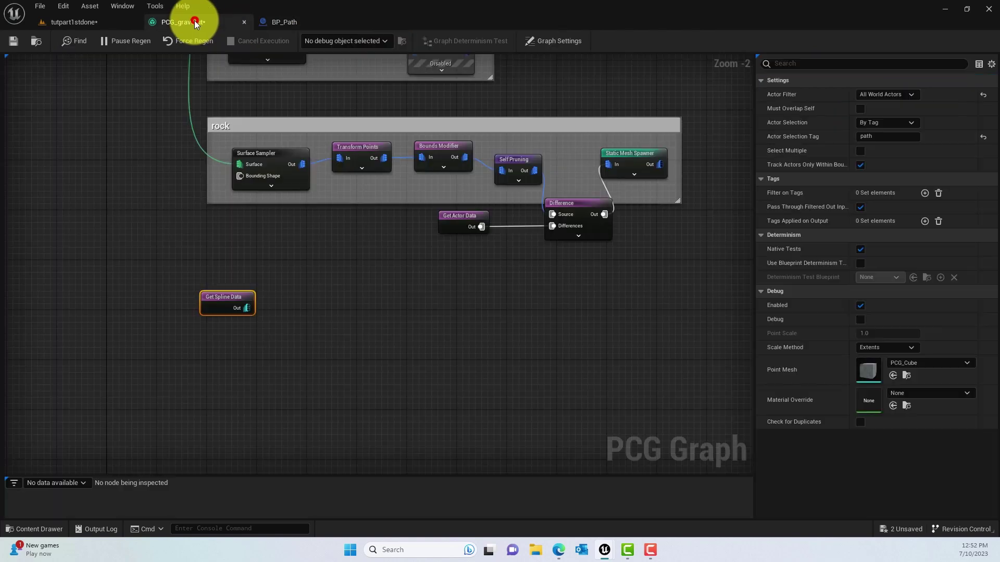
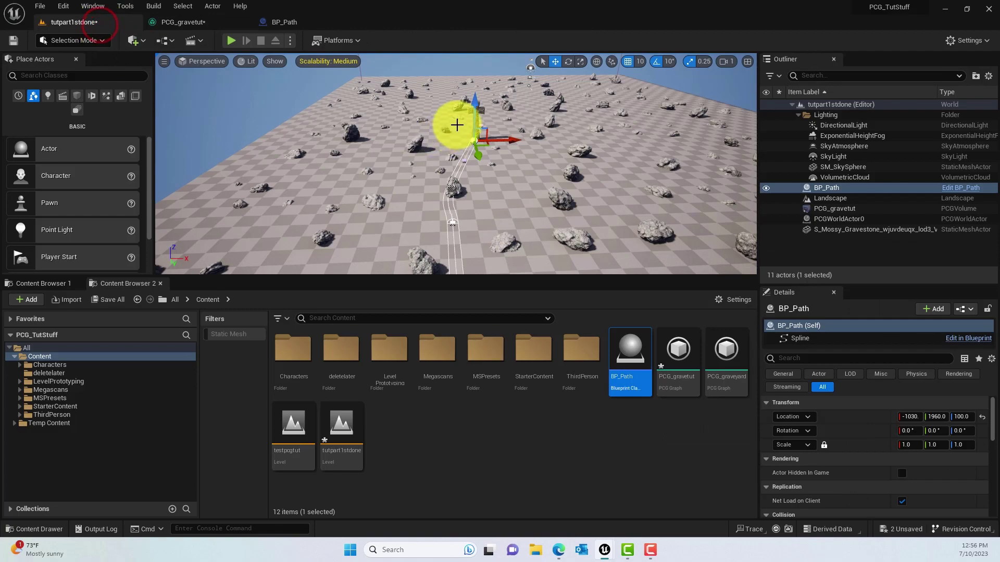
# Inspect the BP_Path spline in the level viewport and return to the PCG_gravetut graph
pyautogui.press('w')
pyautogui.moveTo(455, 125); pyautogui.dragTo(352, 96, button='right')
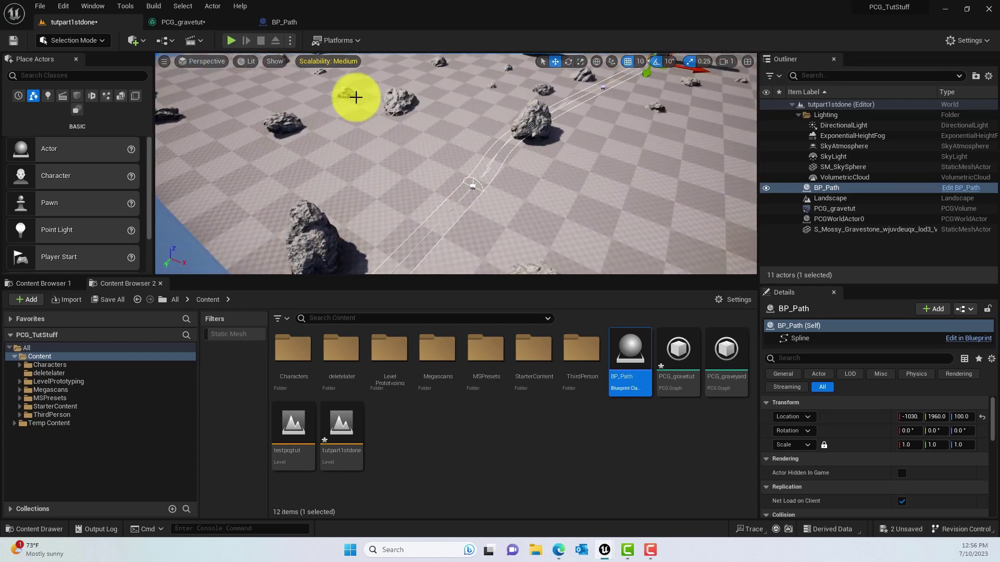
pyautogui.click(189, 22)
pyautogui.click(443, 286)
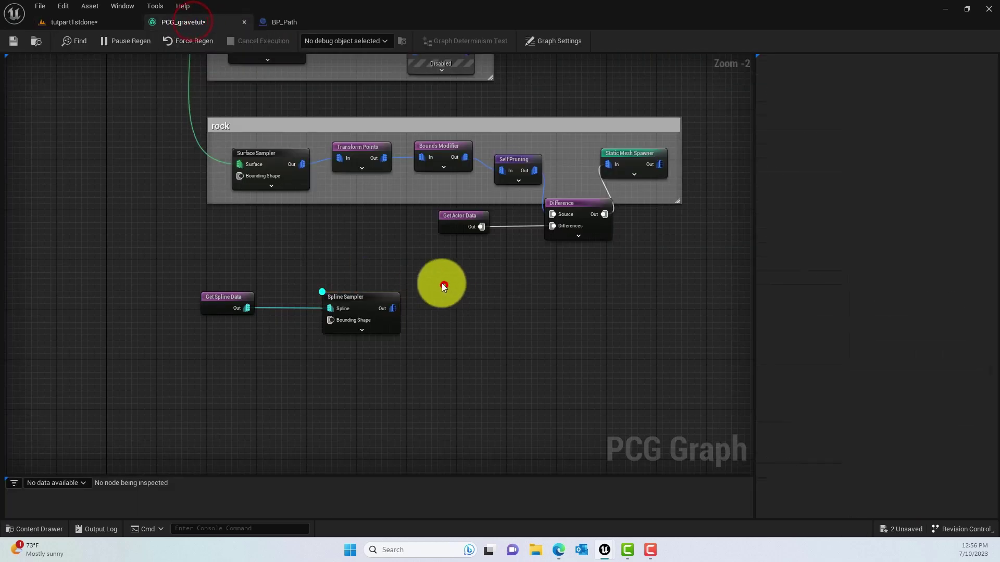
# Set the Spline Sampler's mode to Distance and check its distance increment against the path in the level
pyautogui.click(356, 296)
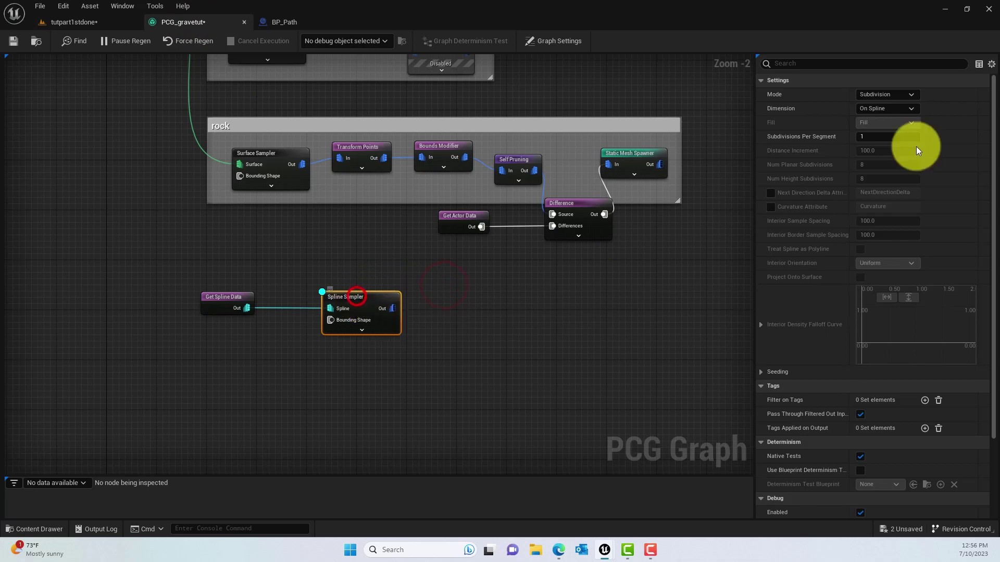
pyautogui.click(885, 96)
pyautogui.click(880, 115)
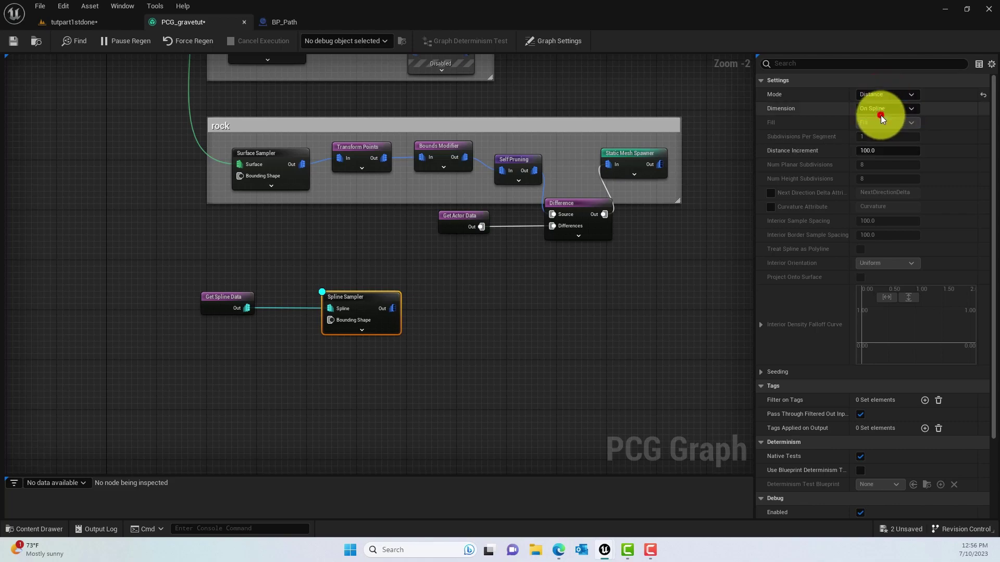
pyautogui.click(82, 23)
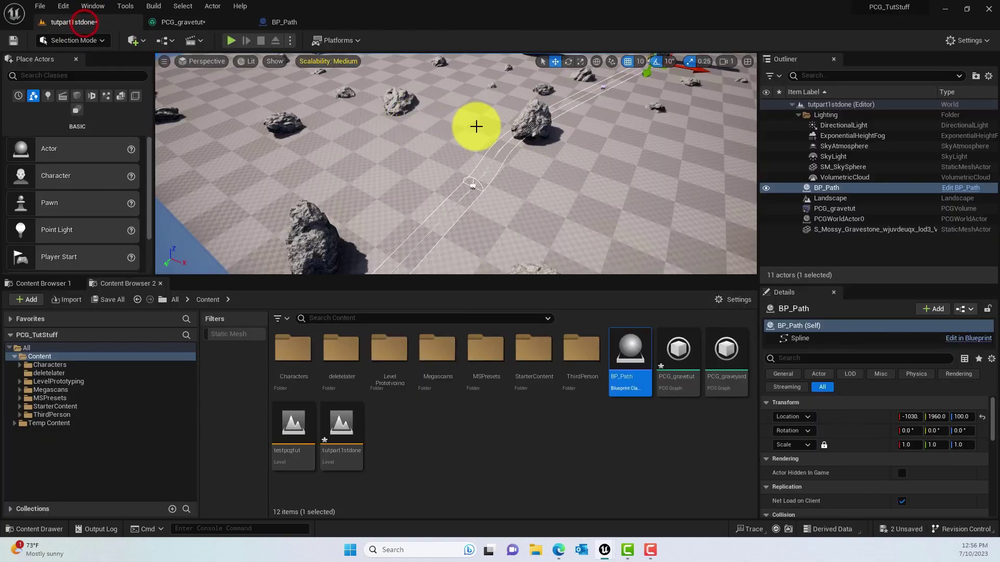
pyautogui.click(180, 22)
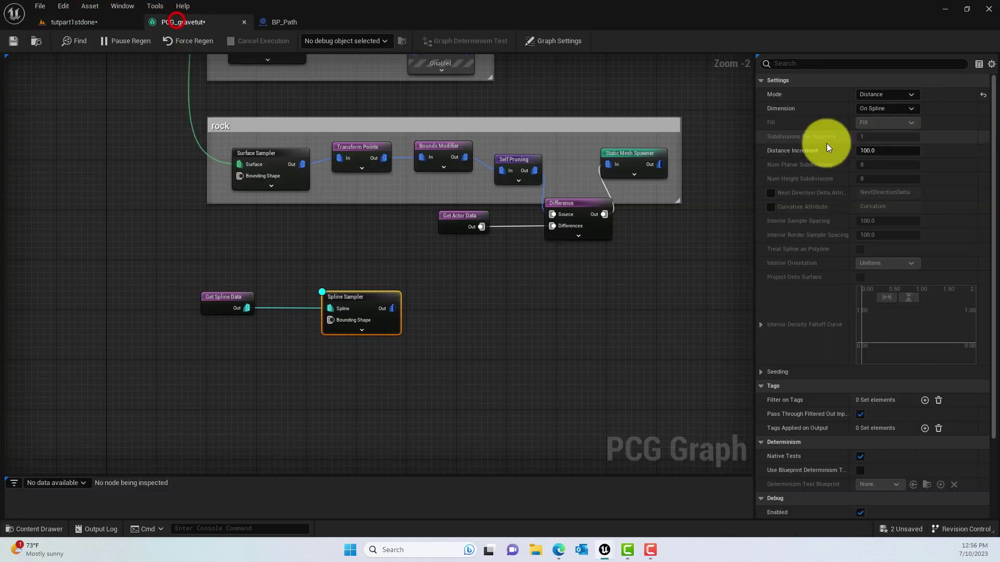
pyautogui.click(882, 150)
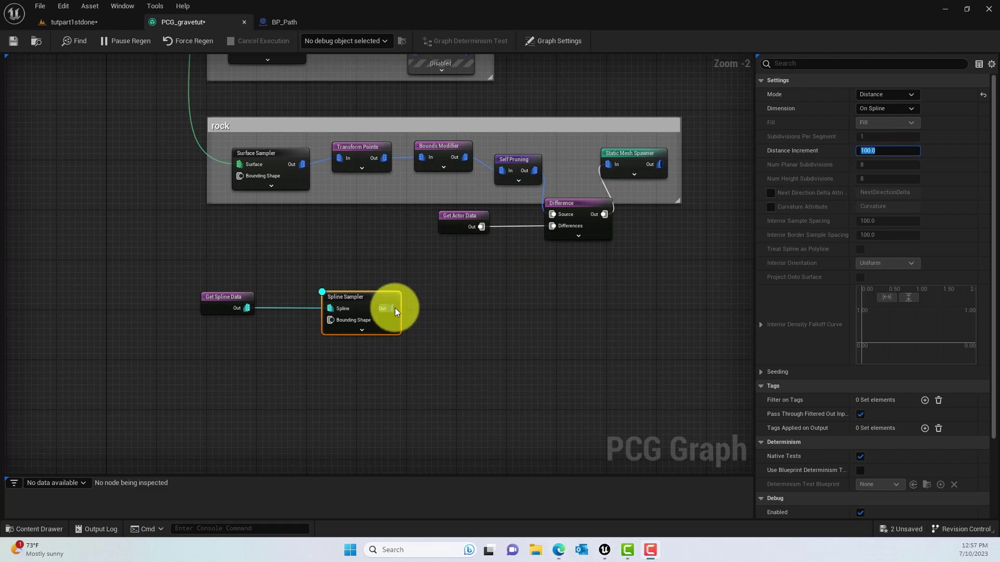
# Add a Bounds Modifier after the Spline Sampler and set the Y and Z of its Bounds Min and Max to 15
pyautogui.moveTo(393, 308); pyautogui.dragTo(462, 288)
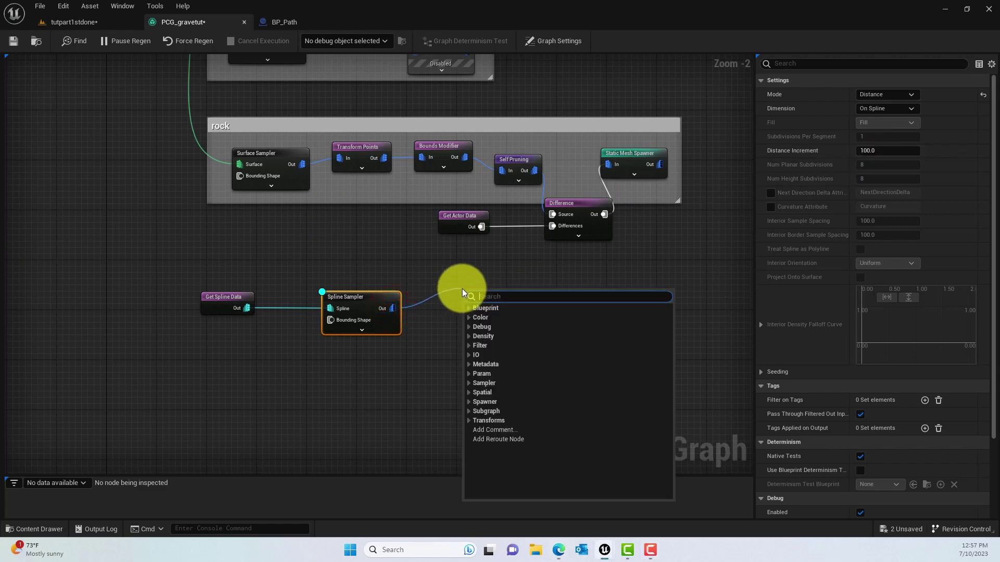
pyautogui.write('boun')
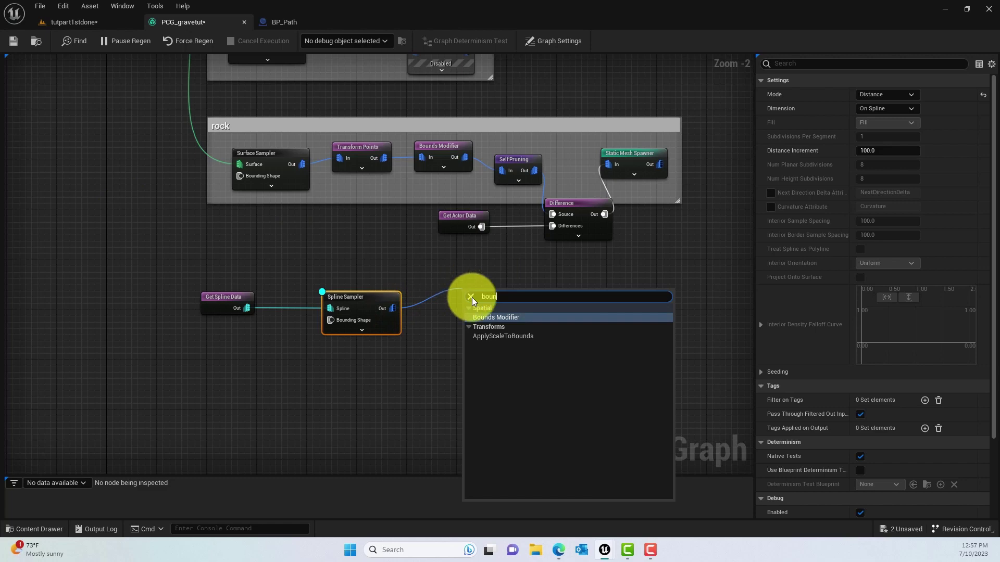
pyautogui.click(508, 317)
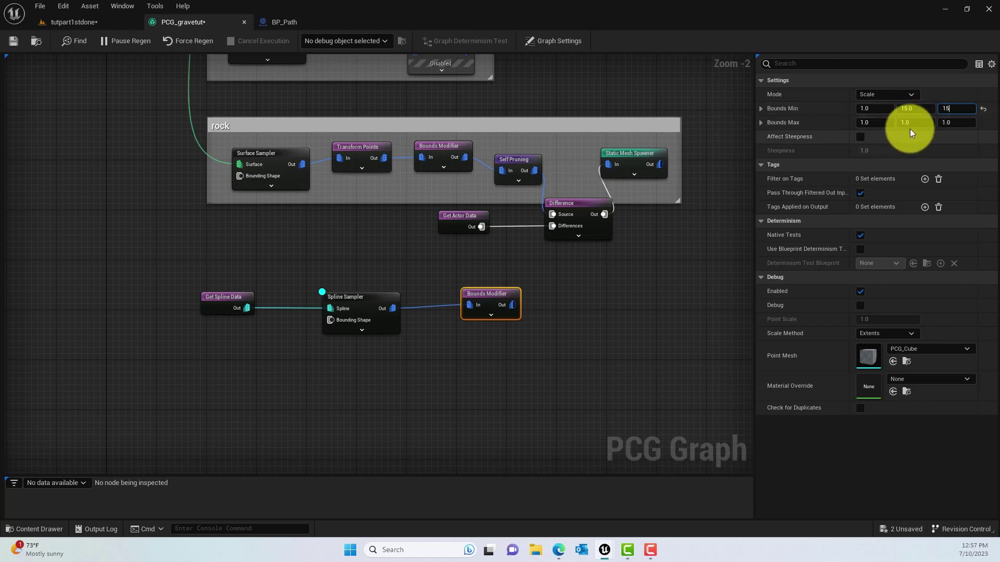
pyautogui.click(914, 123)
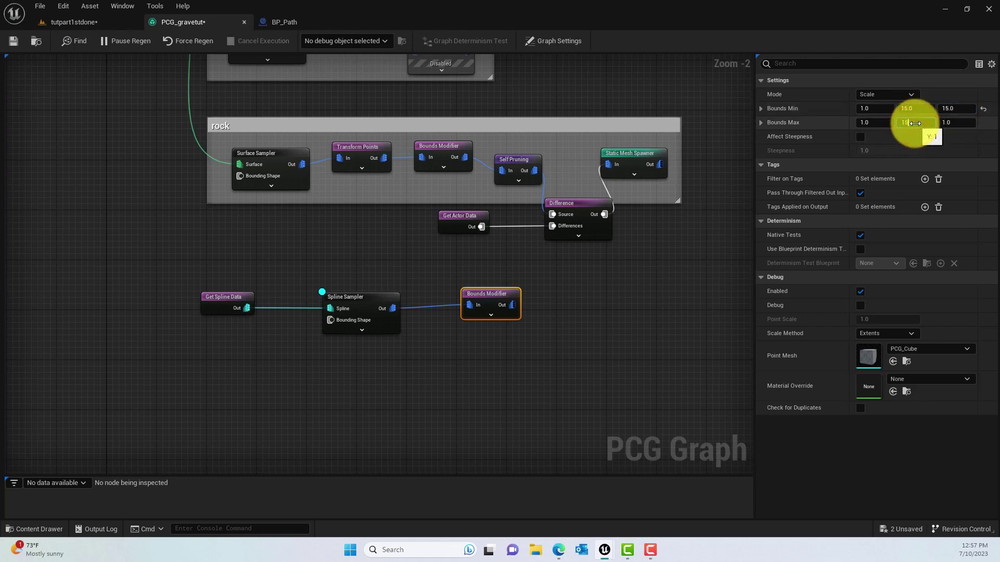
# Move the debug display from the Spline Sampler to the Bounds Modifier and inspect the path's points in the level
pyautogui.click(89, 21)
pyautogui.moveTo(413, 99); pyautogui.dragTo(326, 61, button='right')
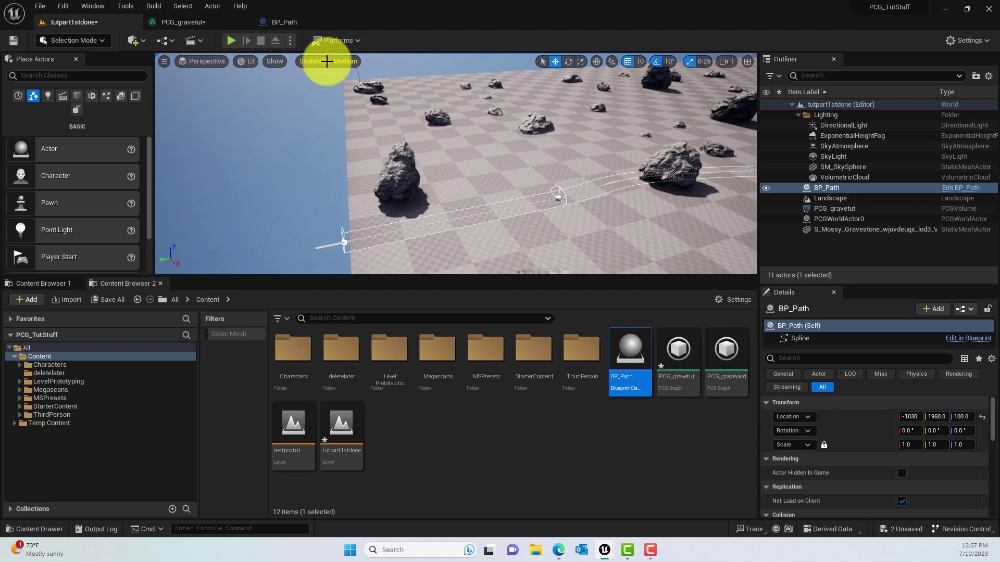
pyautogui.click(175, 22)
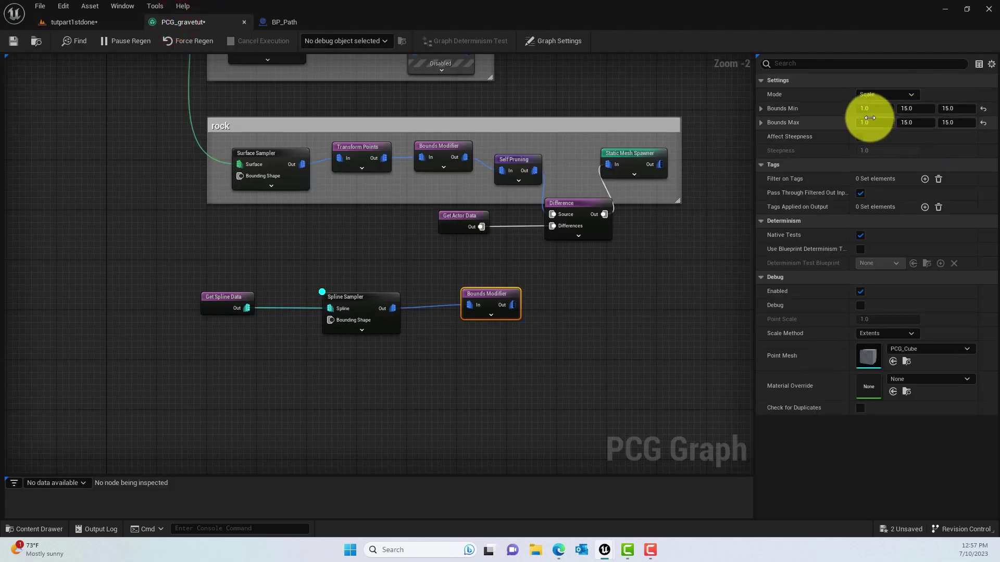
pyautogui.click(392, 283)
pyautogui.click(363, 299)
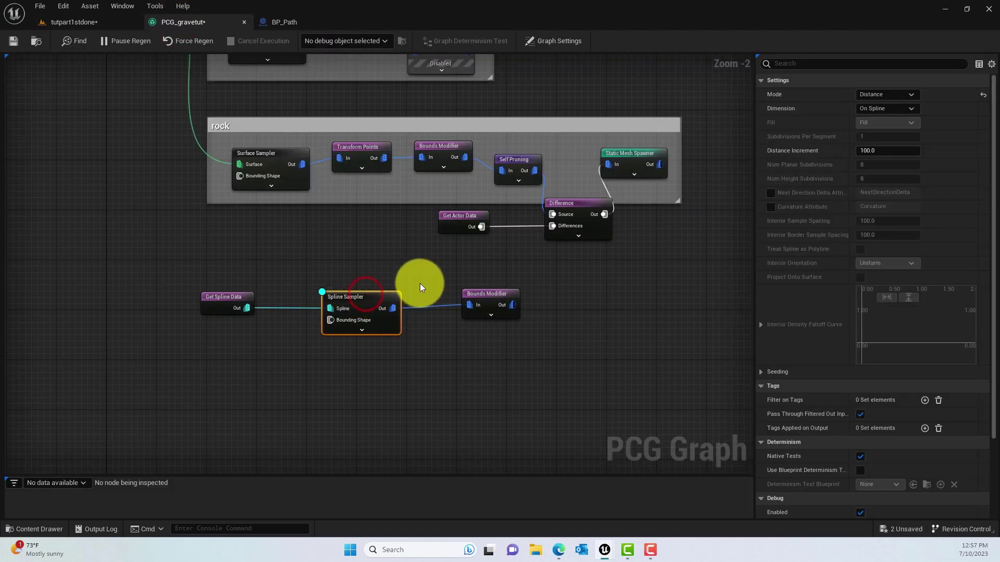
pyautogui.click(476, 297)
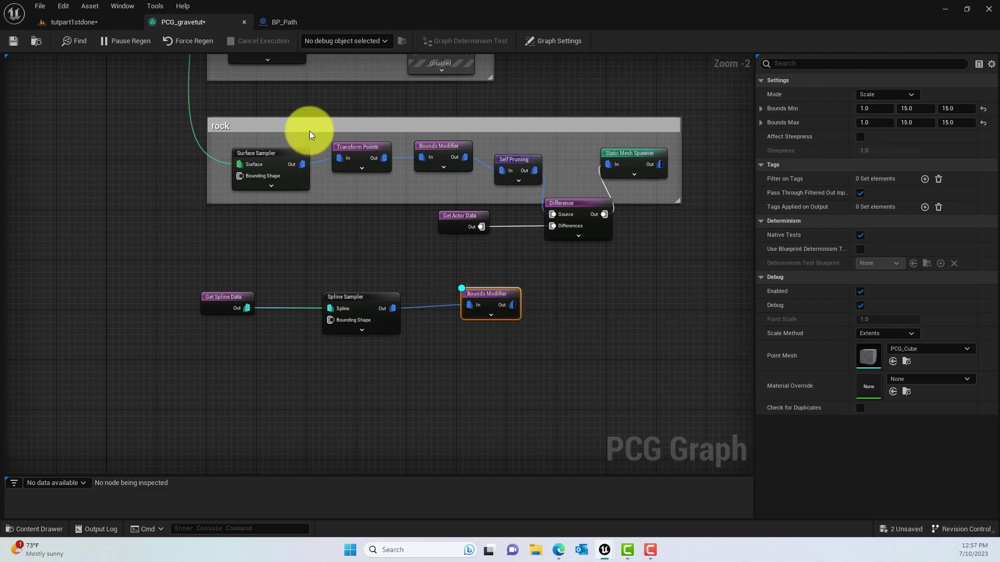
pyautogui.click(91, 27)
pyautogui.moveTo(400, 160); pyautogui.dragTo(578, 233, button='right')
pyautogui.press('w')
# Add a Spawn Actor node fed by the output of the path's Bounds Modifier
pyautogui.click(461, 283)
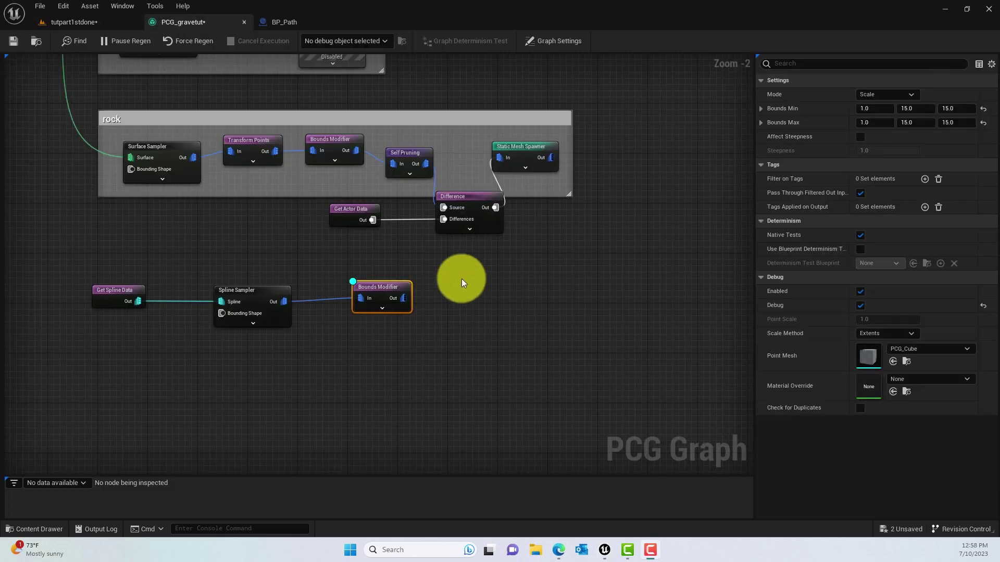
pyautogui.moveTo(404, 298); pyautogui.dragTo(453, 278)
pyautogui.write('spawn')
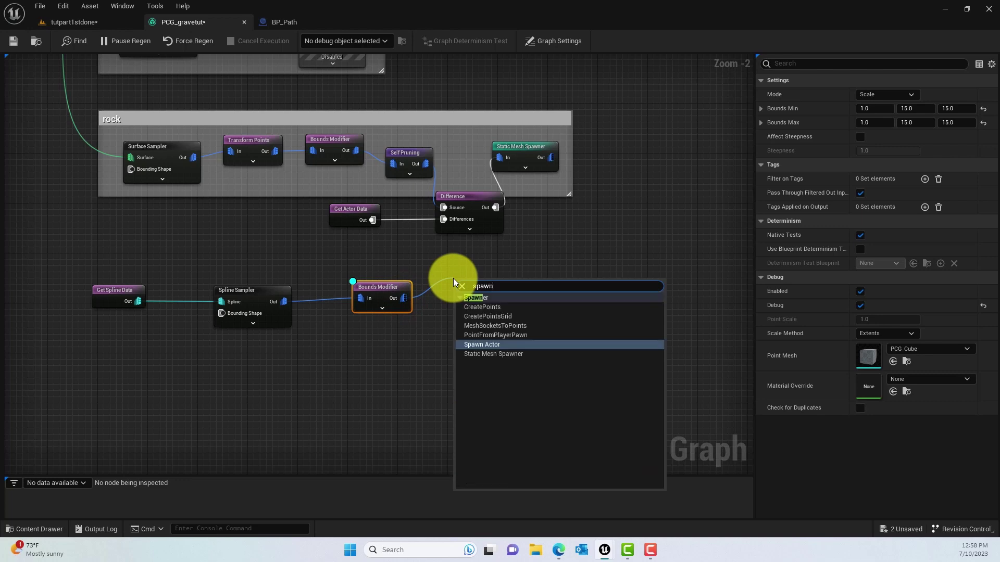
pyautogui.click(493, 344)
pyautogui.click(386, 289)
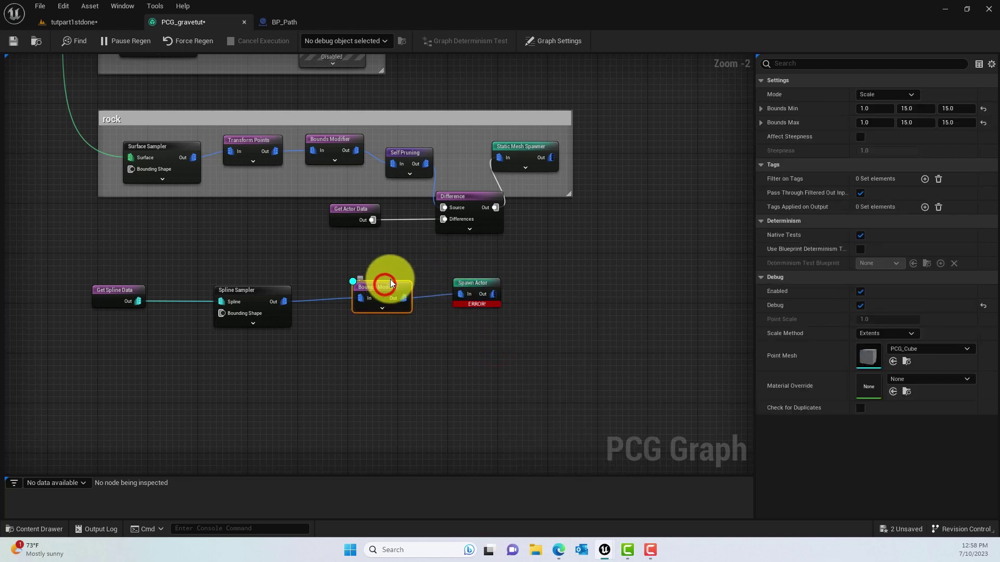
# Set the Spawn Actor's template actor class to DecalActor and its option to No Merging
pyautogui.click(475, 286)
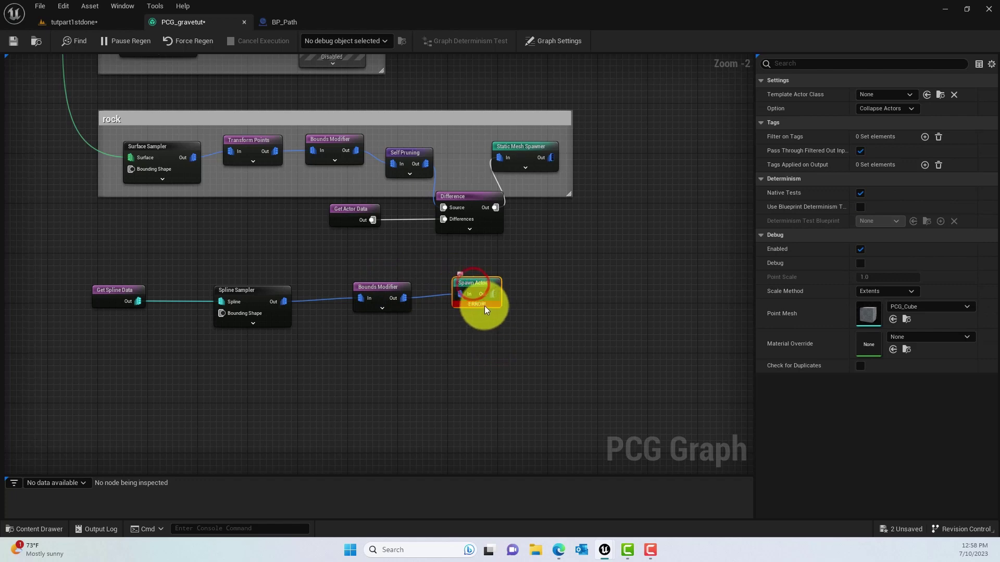
pyautogui.click(893, 96)
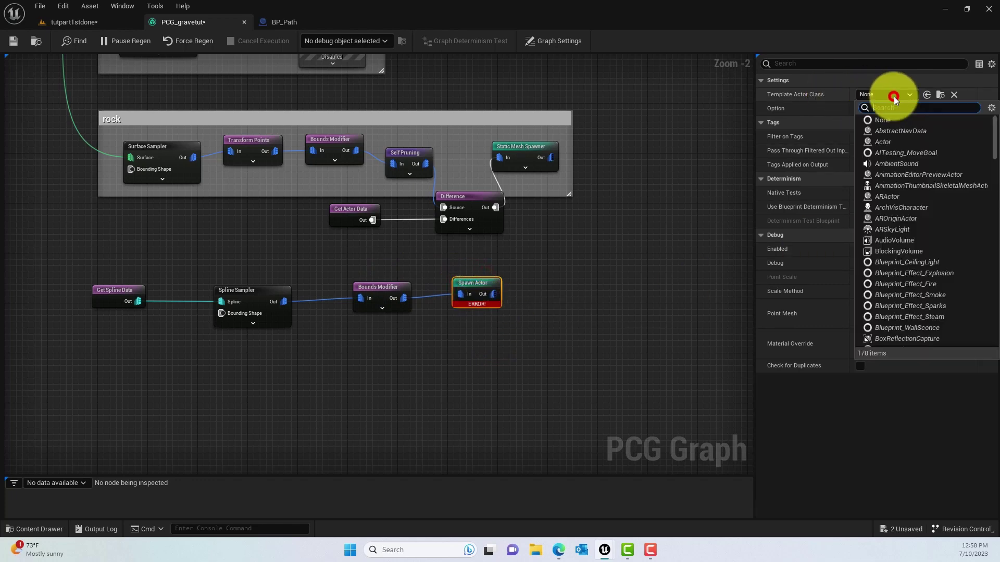
pyautogui.write('deca')
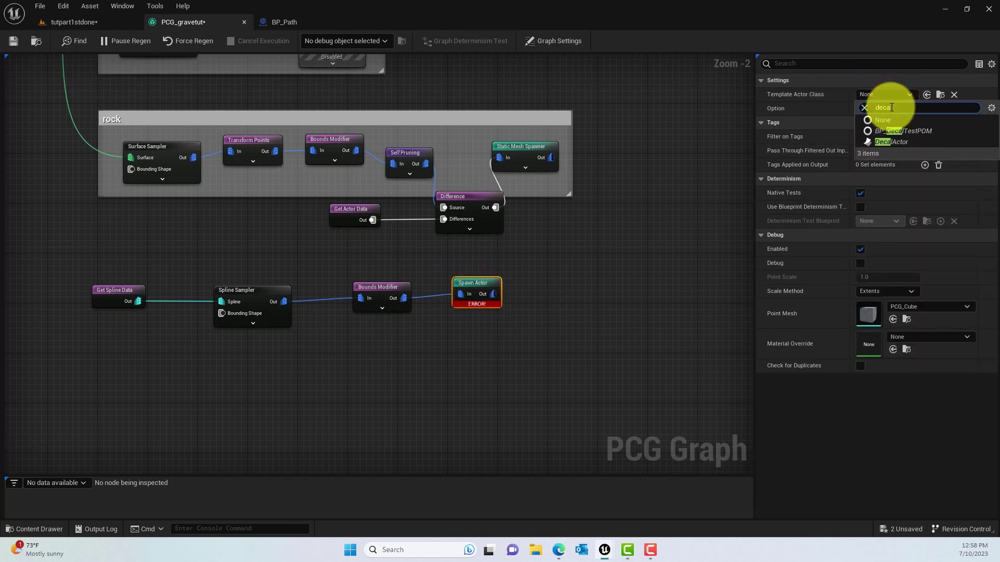
pyautogui.write('l')
pyautogui.click(892, 142)
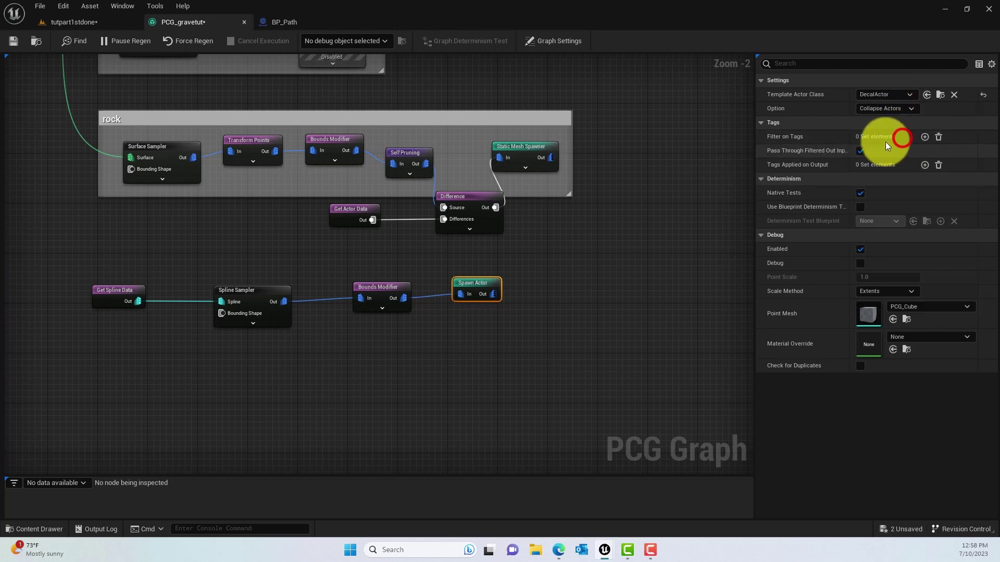
pyautogui.click(885, 108)
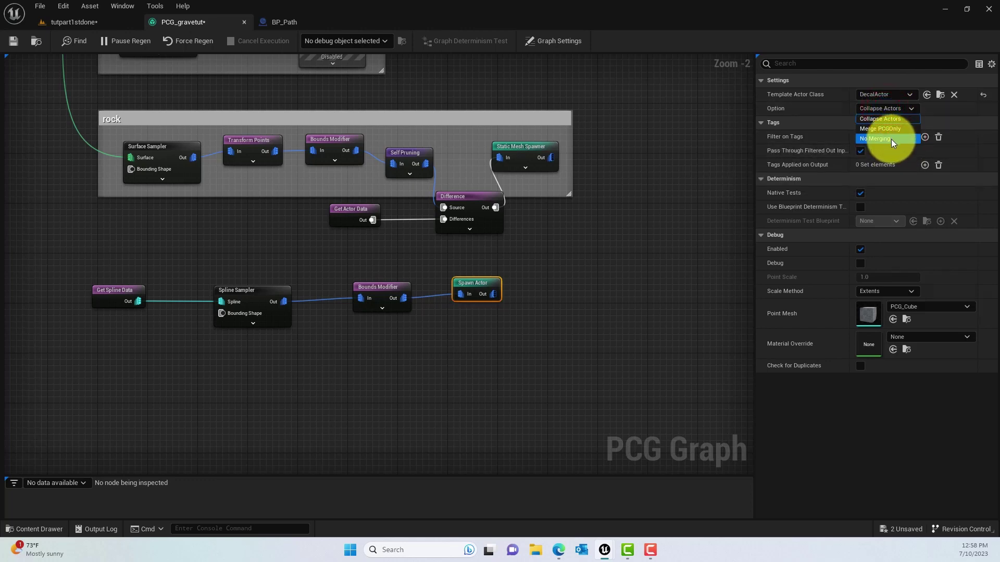
pyautogui.press('Escape')
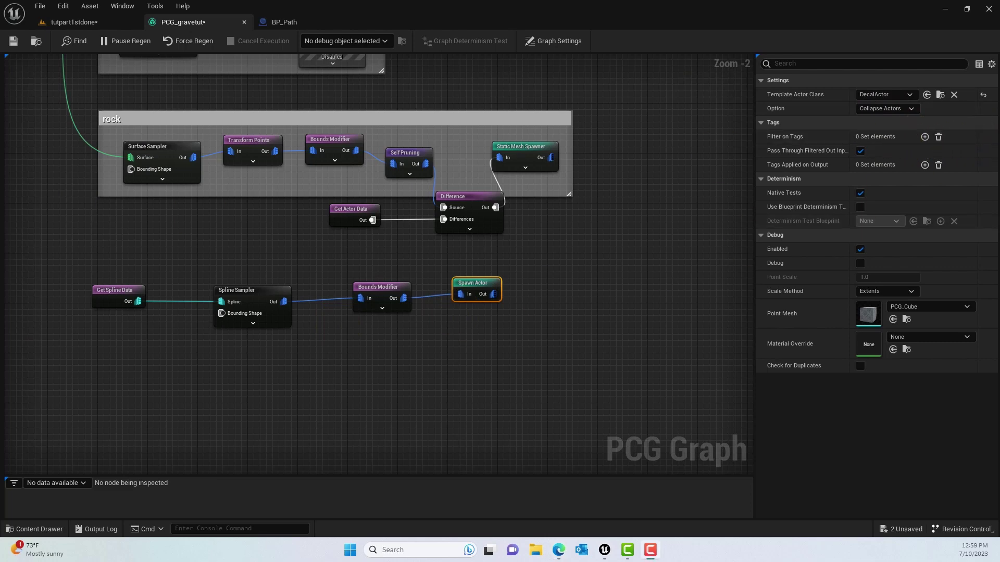
pyautogui.click(902, 108)
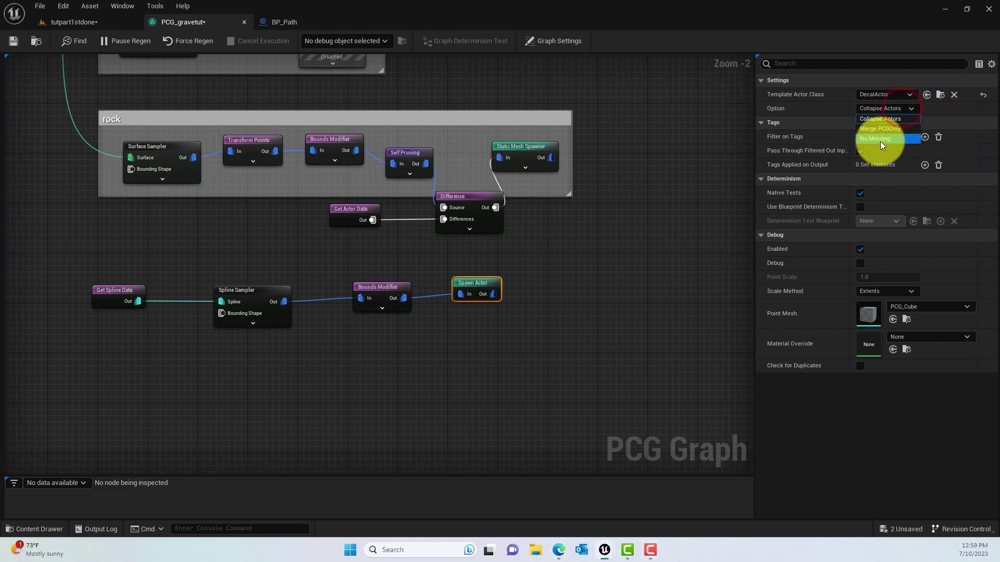
pyautogui.click(880, 140)
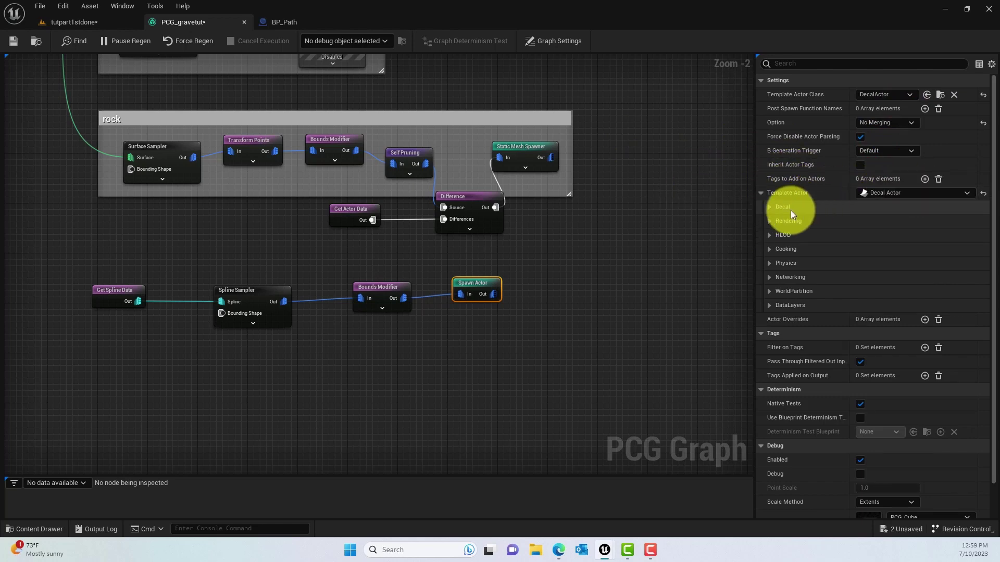
# Assign MI_Wet_Soil_tbcpwto_2K as the decal material of the Spawn Actor's template decal
pyautogui.click(769, 208)
pyautogui.click(777, 220)
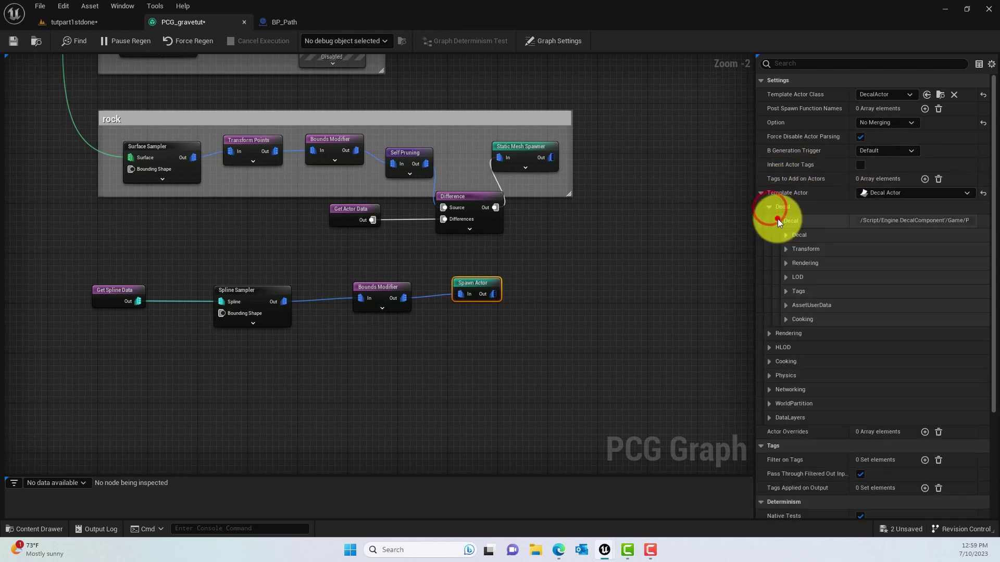
pyautogui.click(785, 235)
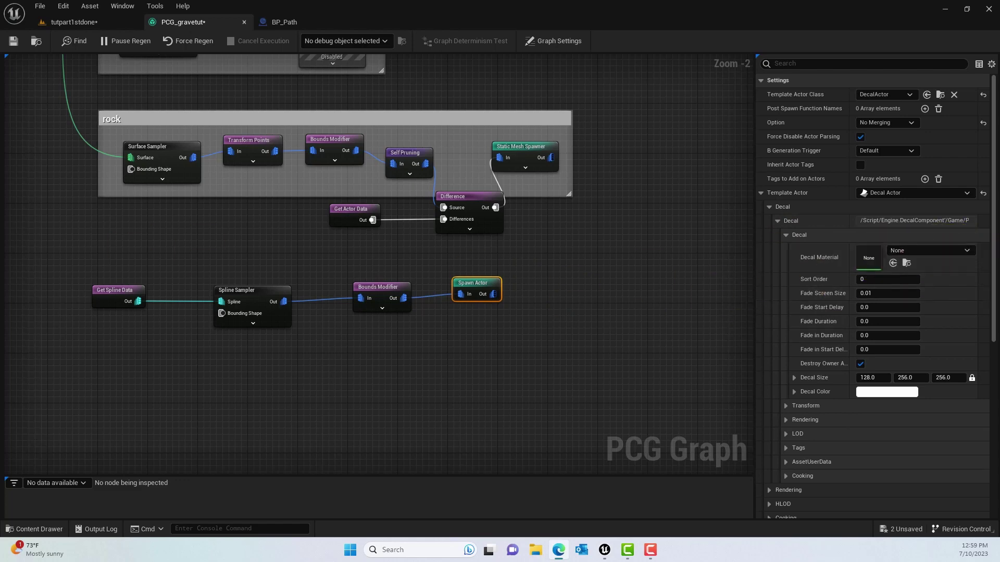
pyautogui.click(930, 250)
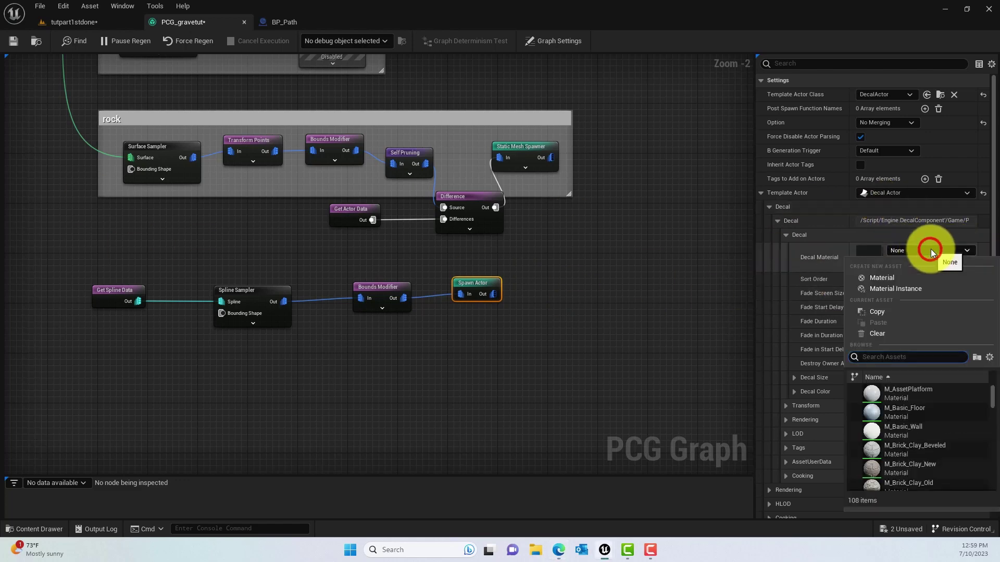
pyautogui.write('wet')
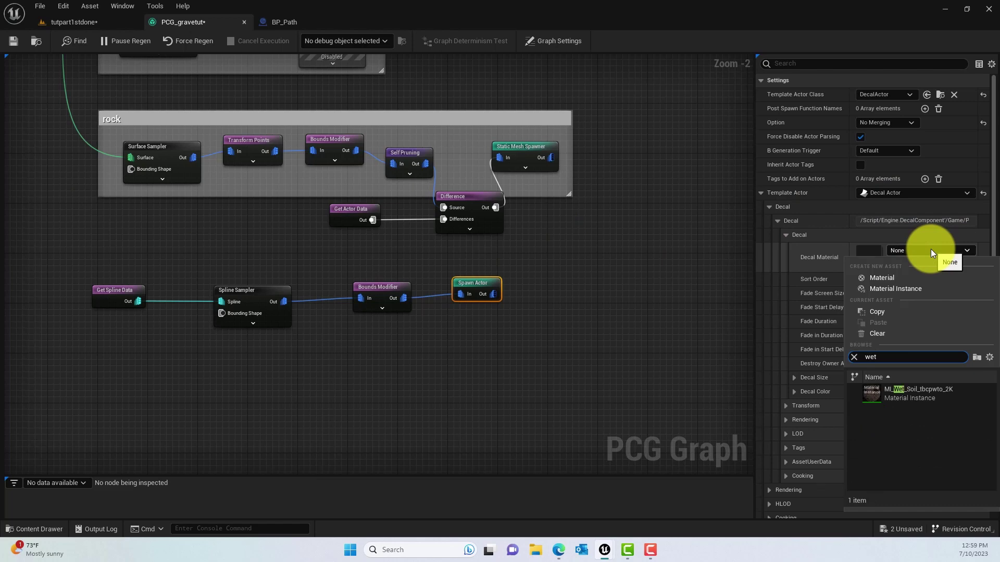
pyautogui.click(932, 394)
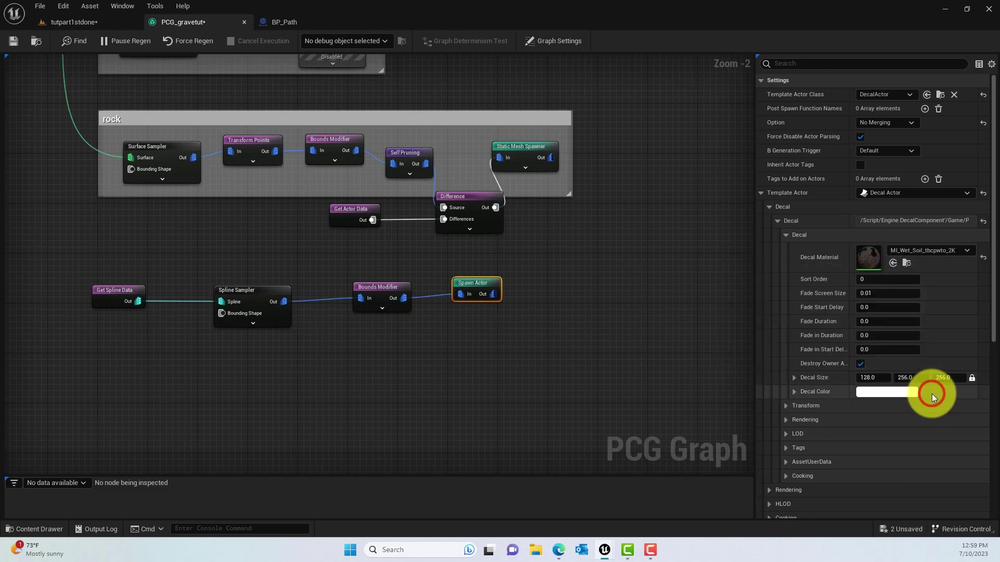
pyautogui.click(549, 260)
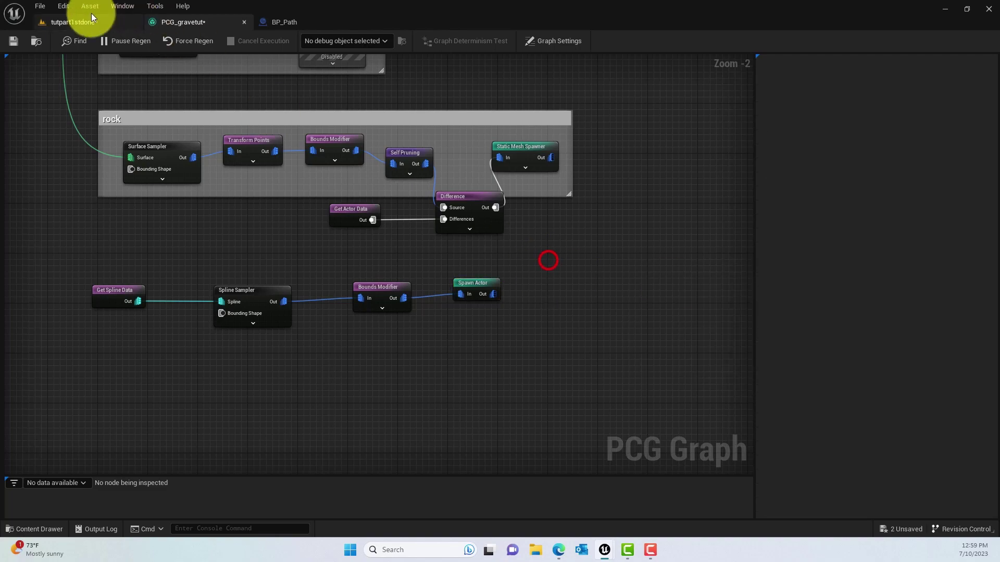
# View the decal path in the level and open Quixel Bridge to show the wet soil decals
pyautogui.click(68, 23)
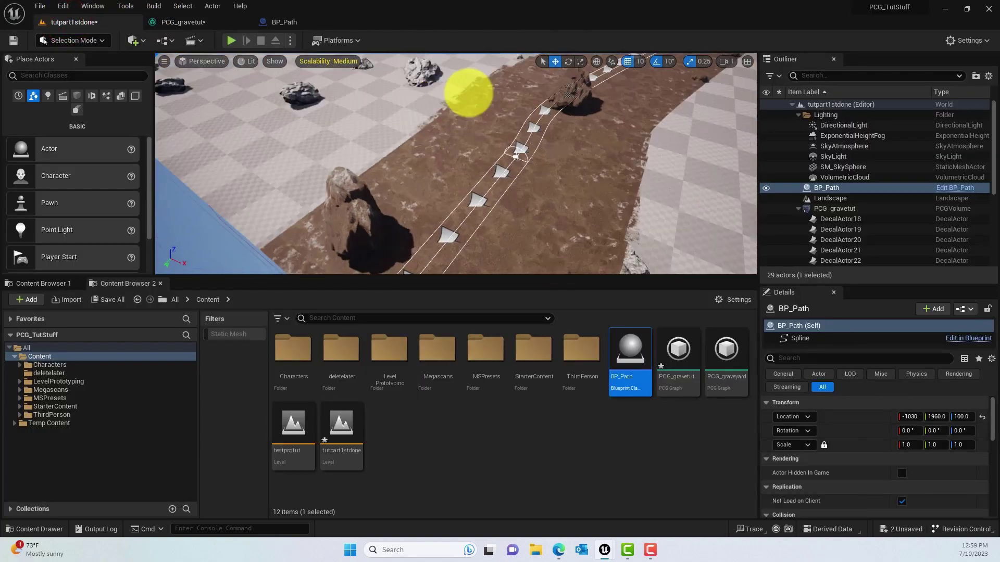
pyautogui.moveTo(543, 53)
pyautogui.mouseDown(button='right')
pyautogui.moveTo(392, 161)
pyautogui.moveTo(439, 85)
pyautogui.moveTo(534, 37)
pyautogui.mouseUp(button='right')
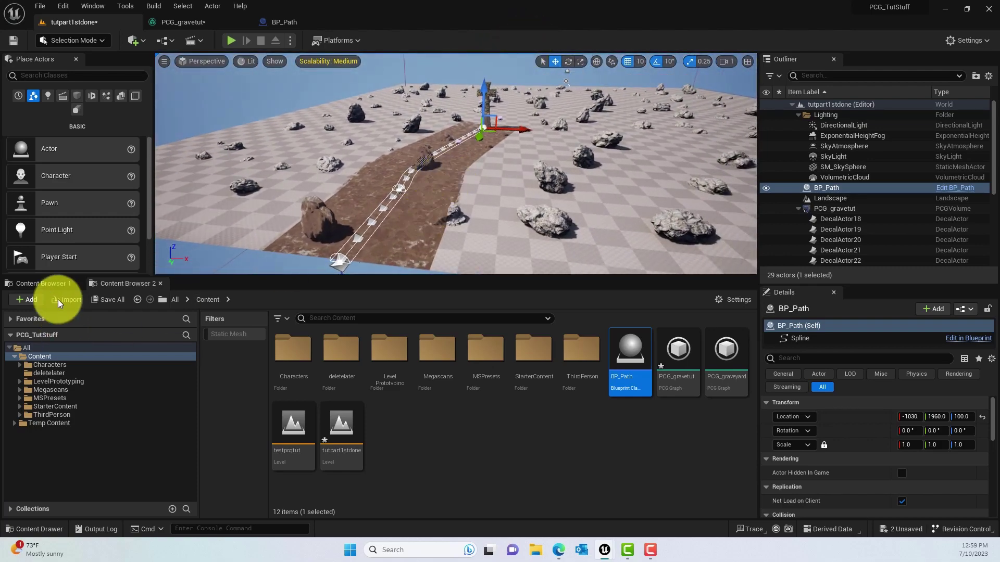
pyautogui.click(26, 299)
pyautogui.click(100, 175)
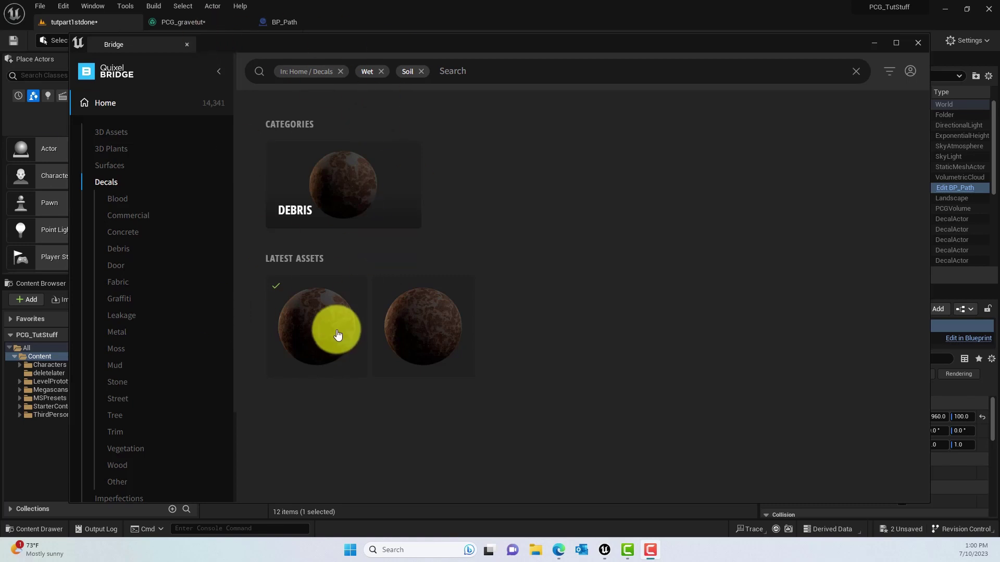
# Examine the renders of the downloaded Wet Soil decal in Quixel Bridge, close Bridge, and inspect the decal path in the level
pyautogui.click(331, 330)
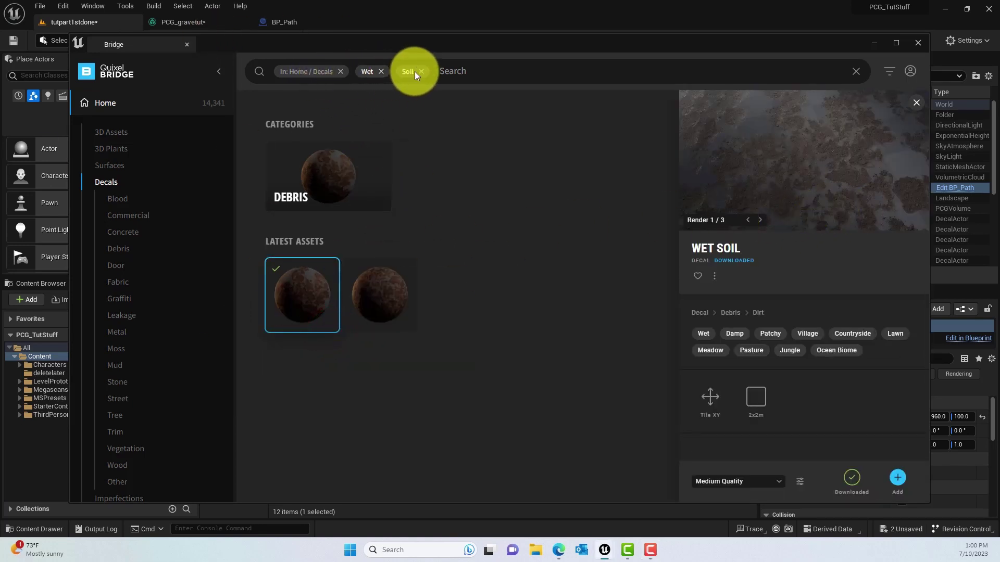
pyautogui.click(760, 220)
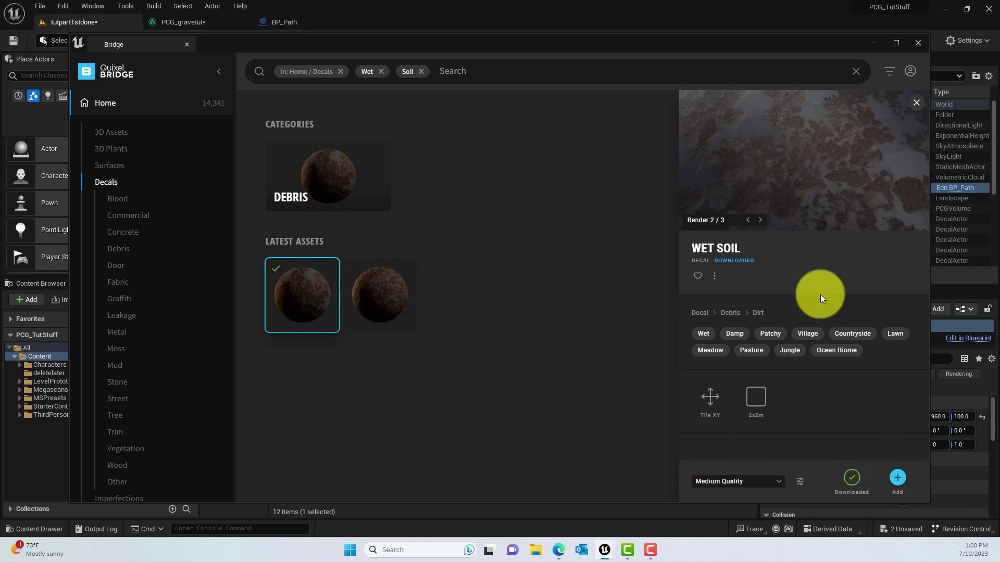
pyautogui.click(917, 43)
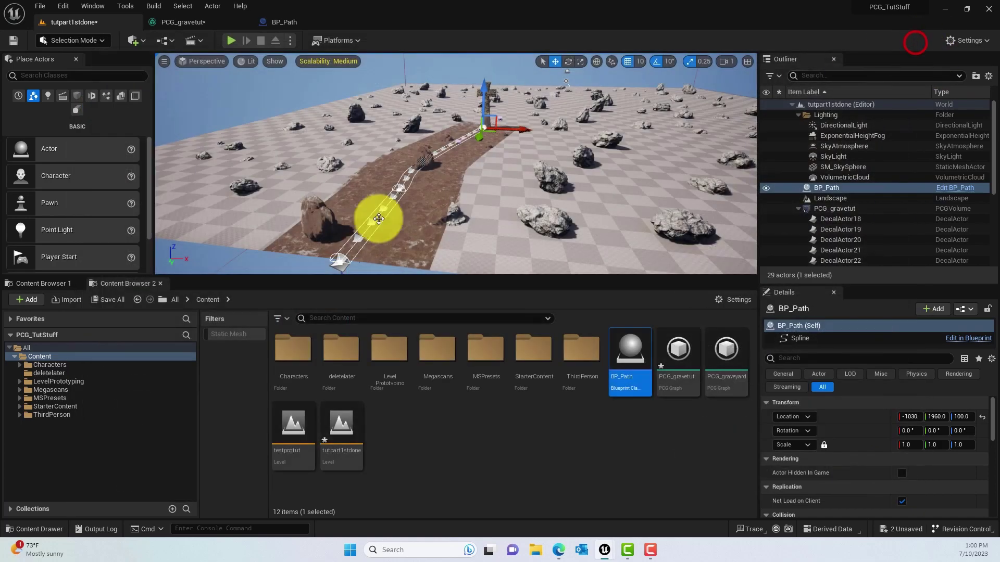
pyautogui.moveTo(433, 165)
pyautogui.mouseDown(button='right')
pyautogui.moveTo(427, 131)
pyautogui.moveTo(351, 203)
pyautogui.moveTo(372, 233)
pyautogui.moveTo(357, 226)
pyautogui.moveTo(420, 208)
pyautogui.moveTo(430, 195)
pyautogui.moveTo(426, 212)
pyautogui.moveTo(358, 274)
pyautogui.moveTo(364, 232)
pyautogui.moveTo(341, 232)
pyautogui.moveTo(306, 195)
pyautogui.mouseUp(button='right')
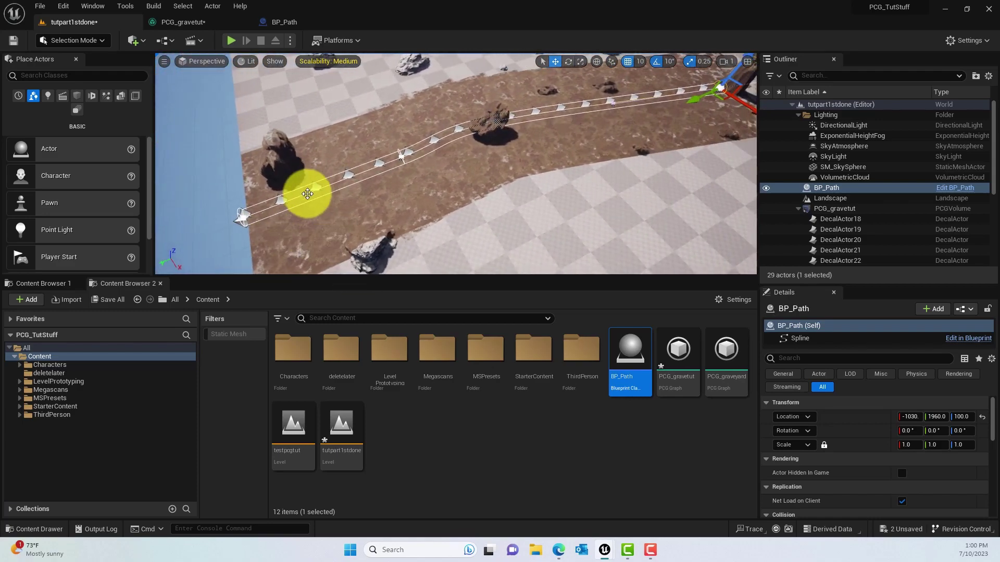
pyautogui.moveTo(501, 121); pyautogui.dragTo(589, 76, button='right')
pyautogui.click(177, 22)
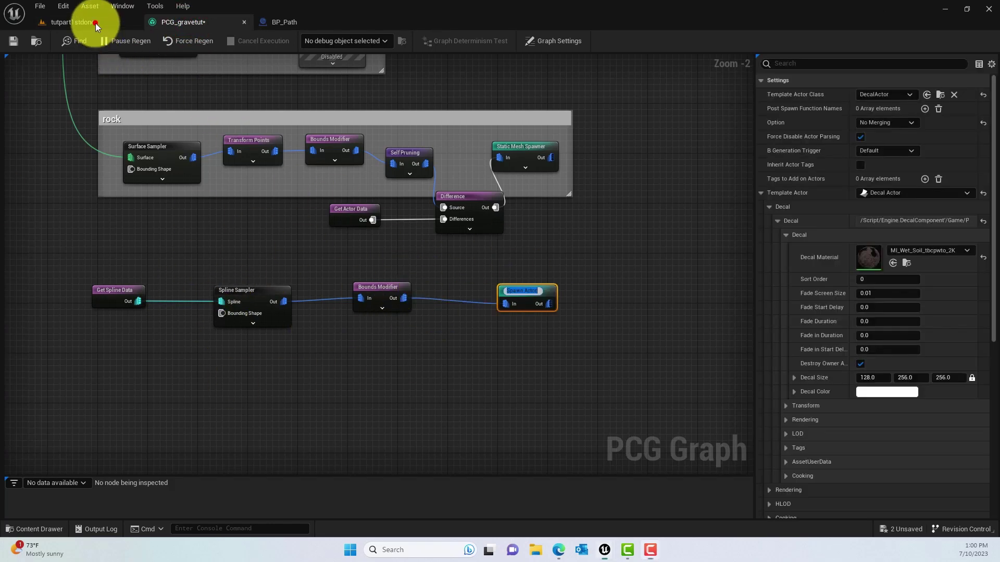
pyautogui.click(96, 23)
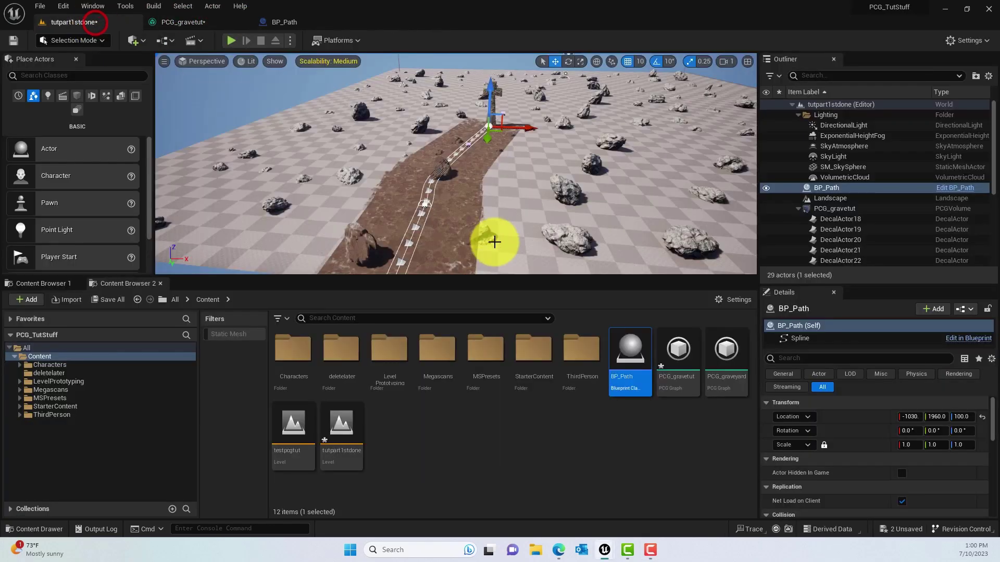
# Add a Transform Points node to the PCG graph beside the path's Bounds Modifier
pyautogui.click(189, 24)
pyautogui.rightClick(440, 284)
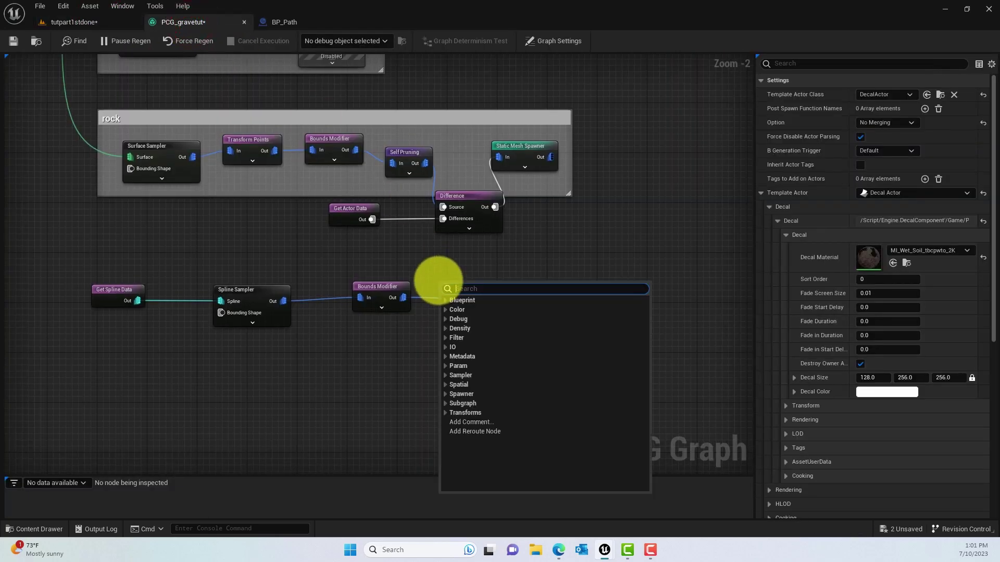
pyautogui.write('tran')
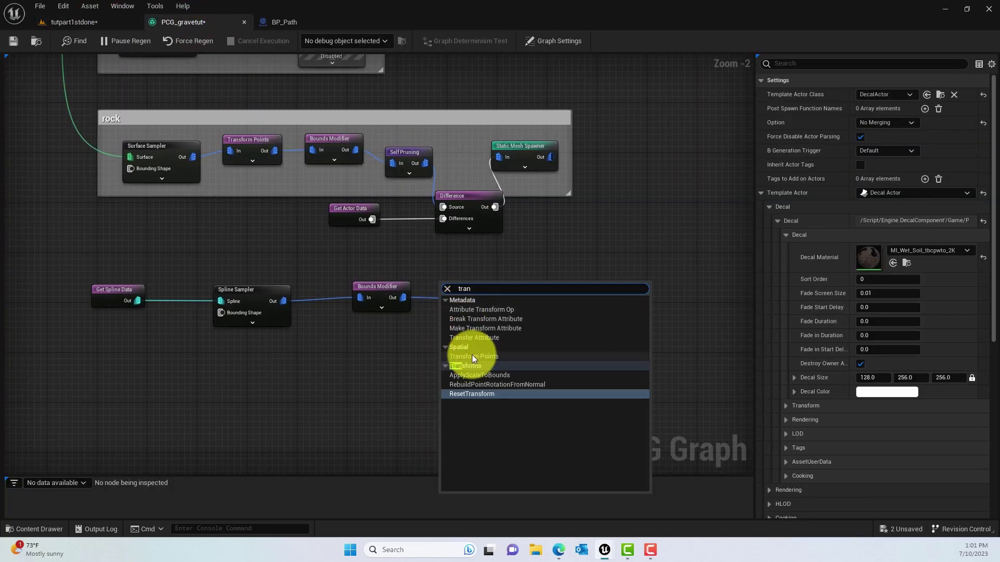
pyautogui.click(473, 355)
pyautogui.click(458, 289)
# Make room and wire the Transform Points node between the path's Bounds Modifier and Spawn Actor, removing their direct connection
pyautogui.moveTo(527, 286); pyautogui.dragTo(597, 292)
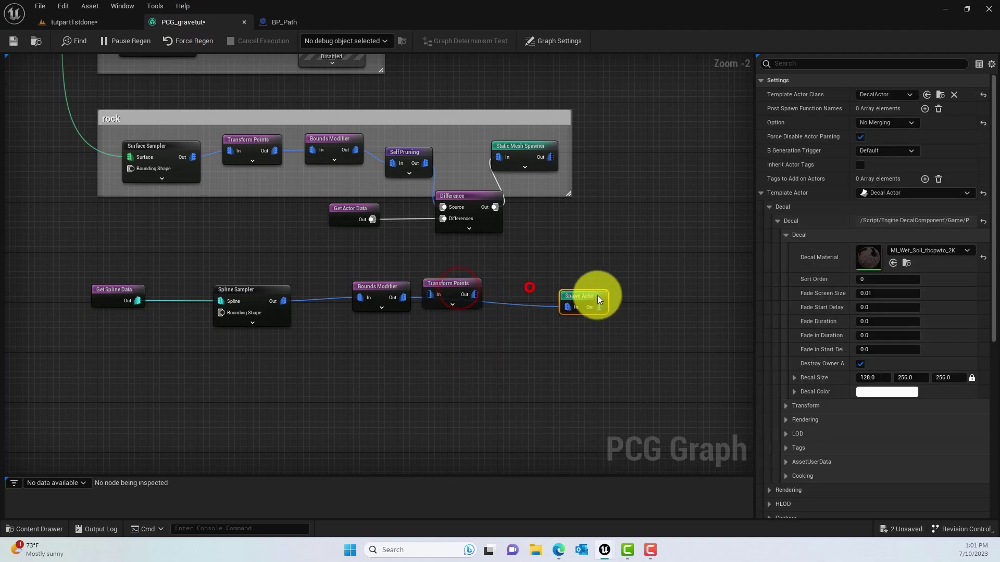
pyautogui.moveTo(444, 281); pyautogui.dragTo(493, 282)
pyautogui.moveTo(409, 298); pyautogui.dragTo(581, 308)
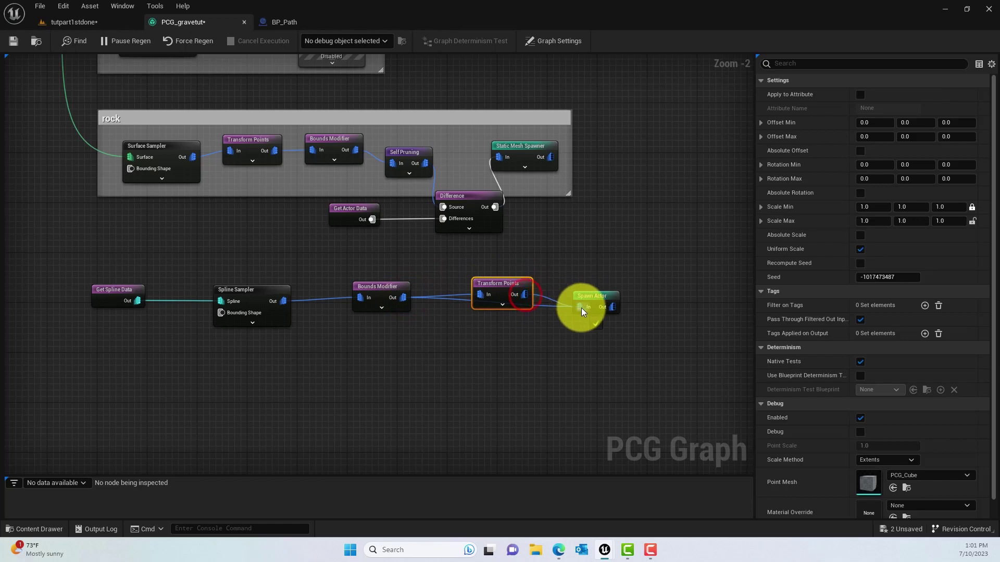
pyautogui.moveTo(458, 301); pyautogui.dragTo(458, 301)
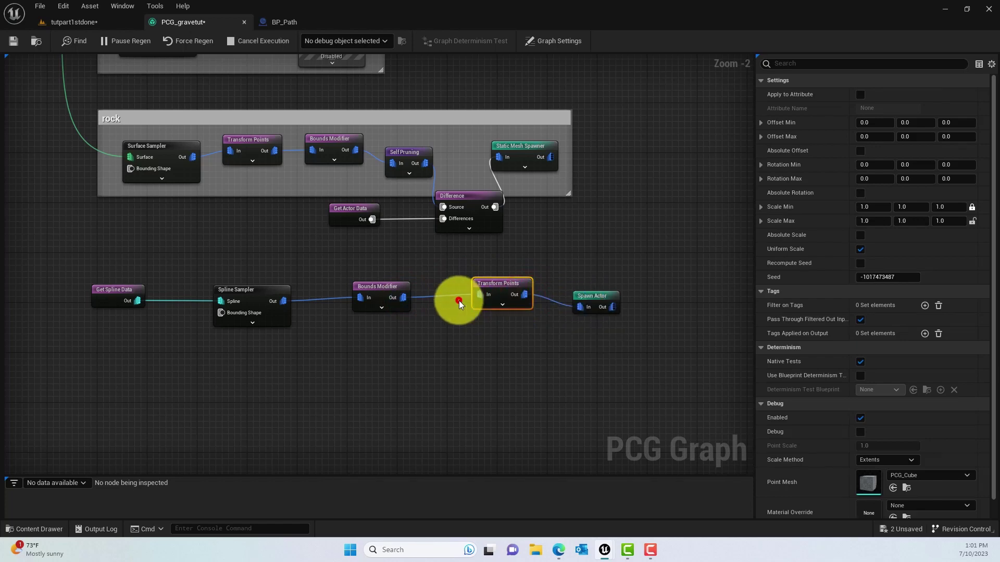
# Set the path's Transform Points Scale Min to 0.1, 0.0, 0.0 and Scale Max to 0.4 on all axes, and check the level
pyautogui.click(499, 284)
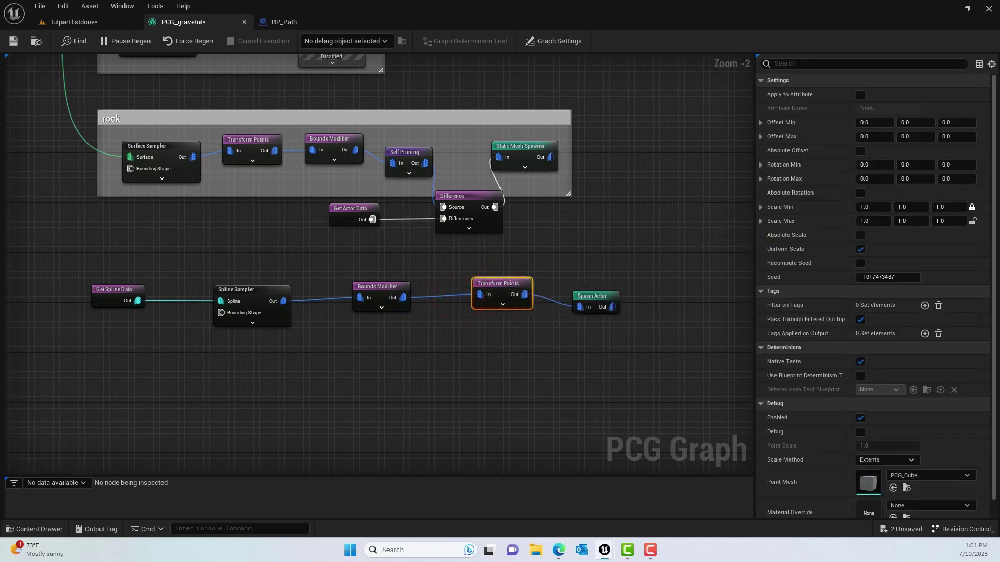
pyautogui.click(868, 206)
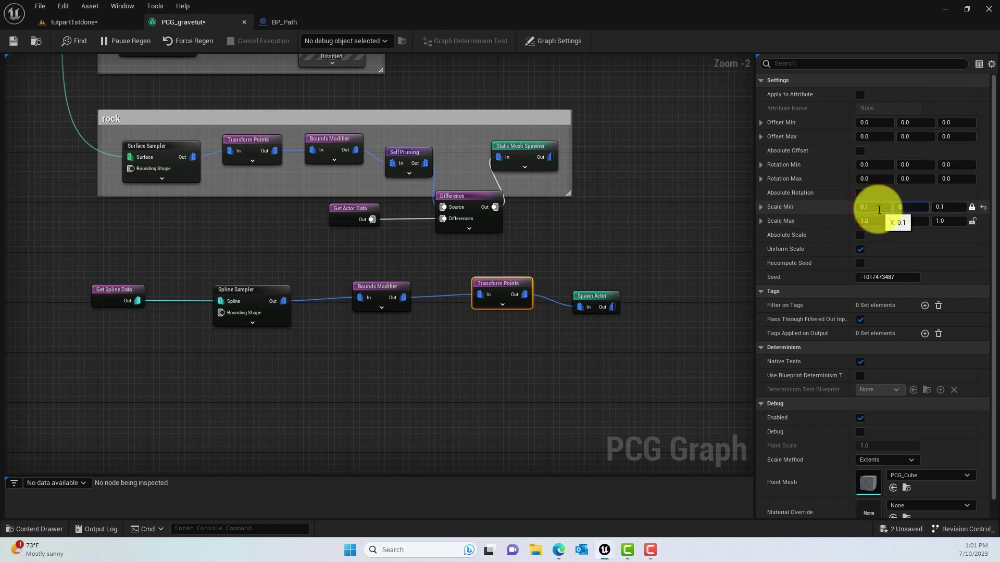
pyautogui.click(878, 221)
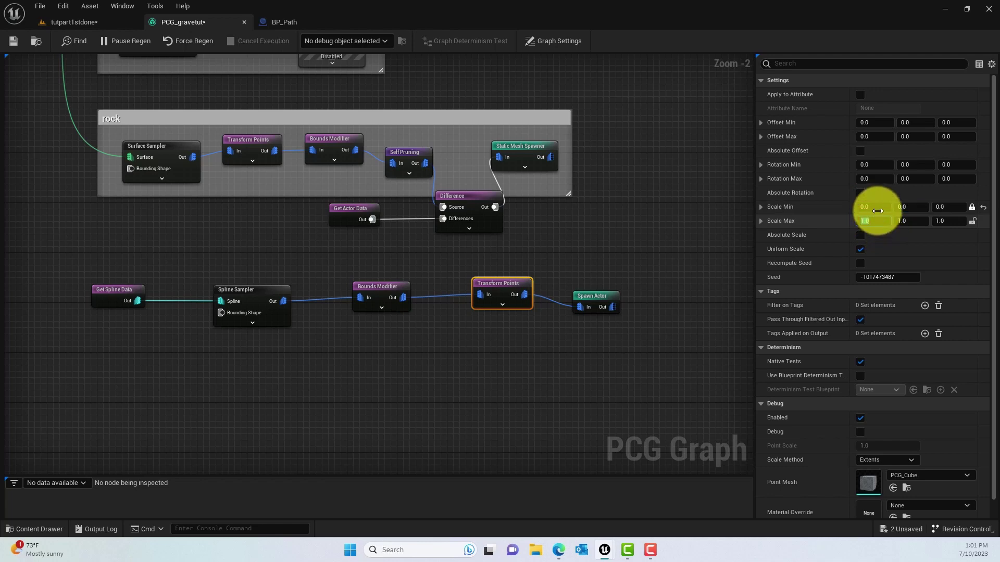
pyautogui.click(878, 208)
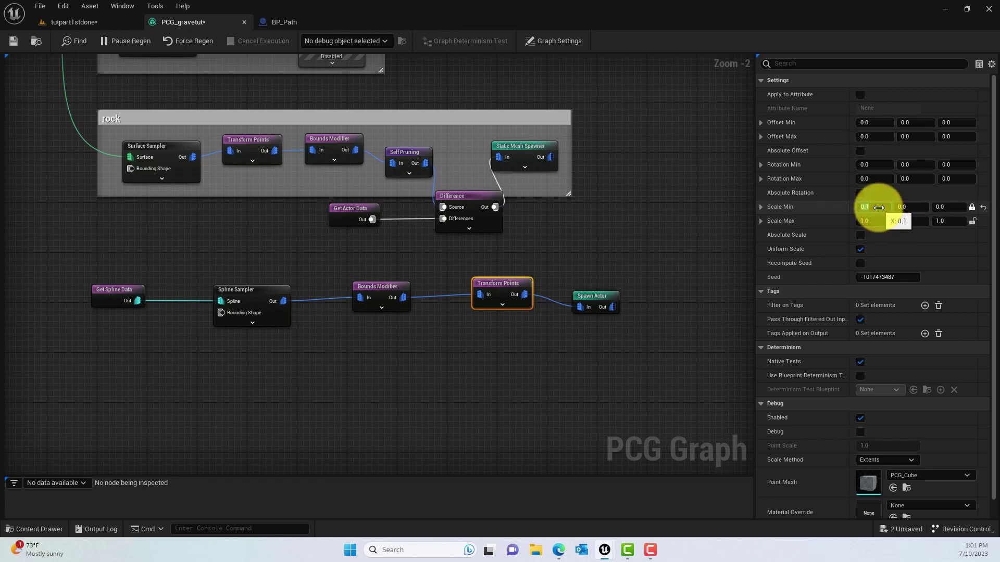
pyautogui.click(879, 221)
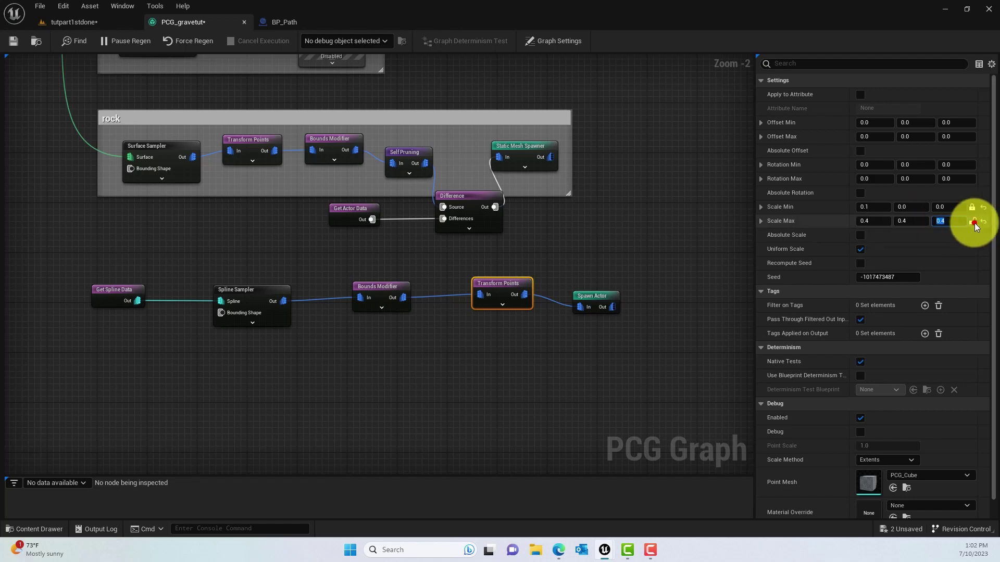
pyautogui.click(92, 22)
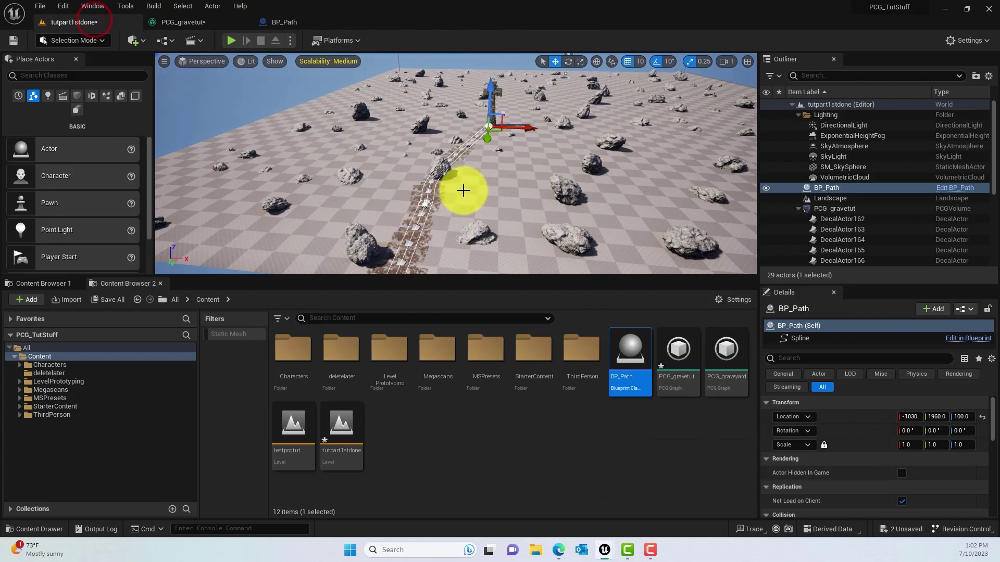
pyautogui.moveTo(463, 158); pyautogui.dragTo(339, 257, button='right')
pyautogui.moveTo(338, 256); pyautogui.dragTo(457, 154)
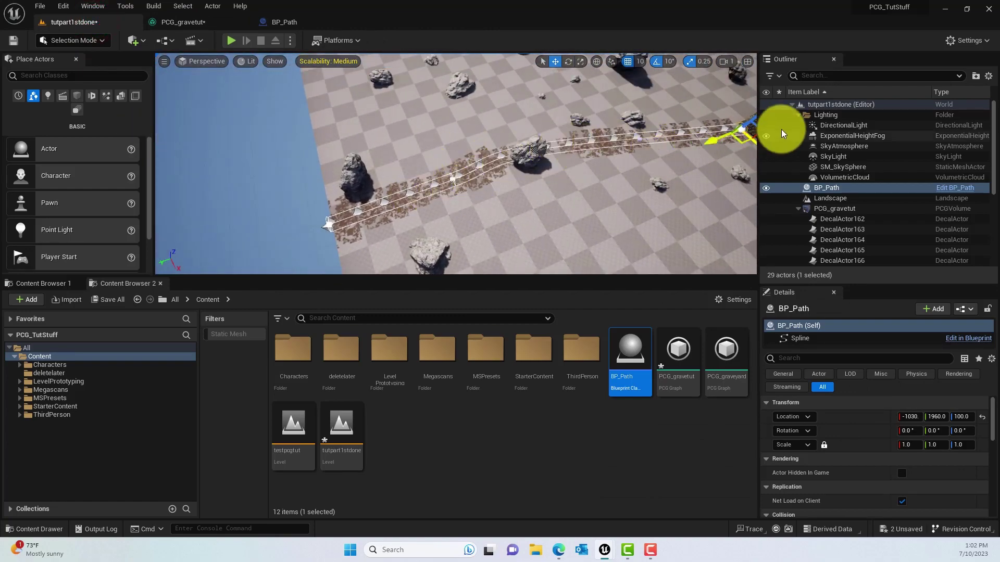
pyautogui.moveTo(414, 111); pyautogui.dragTo(465, 148)
pyautogui.click(200, 46)
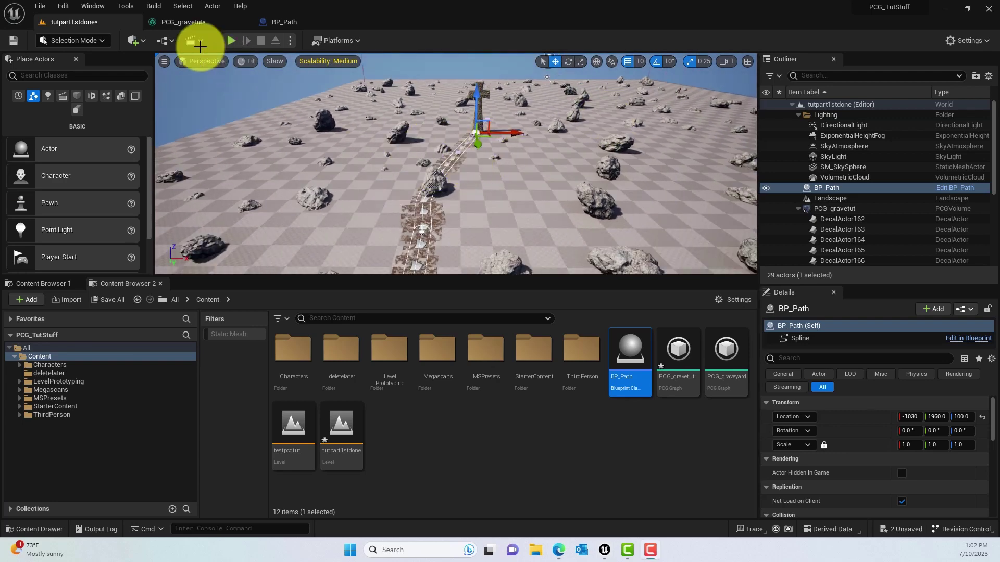
# Enable the grass group's Static Mesh Spawner in the PCG graph and check the path among the foliage
pyautogui.click(186, 23)
pyautogui.moveTo(648, 129); pyautogui.dragTo(632, 284, button='right')
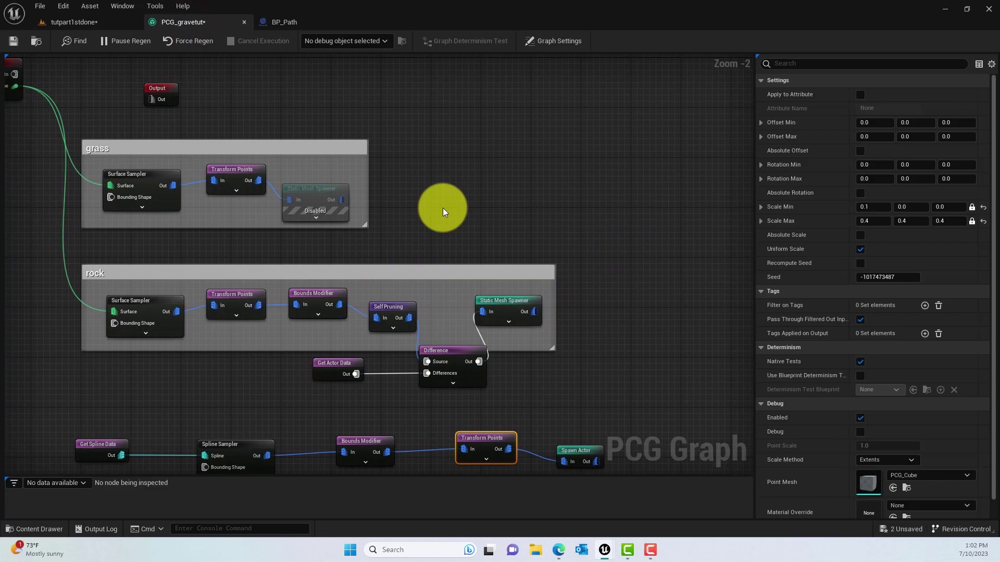
pyautogui.click(330, 186)
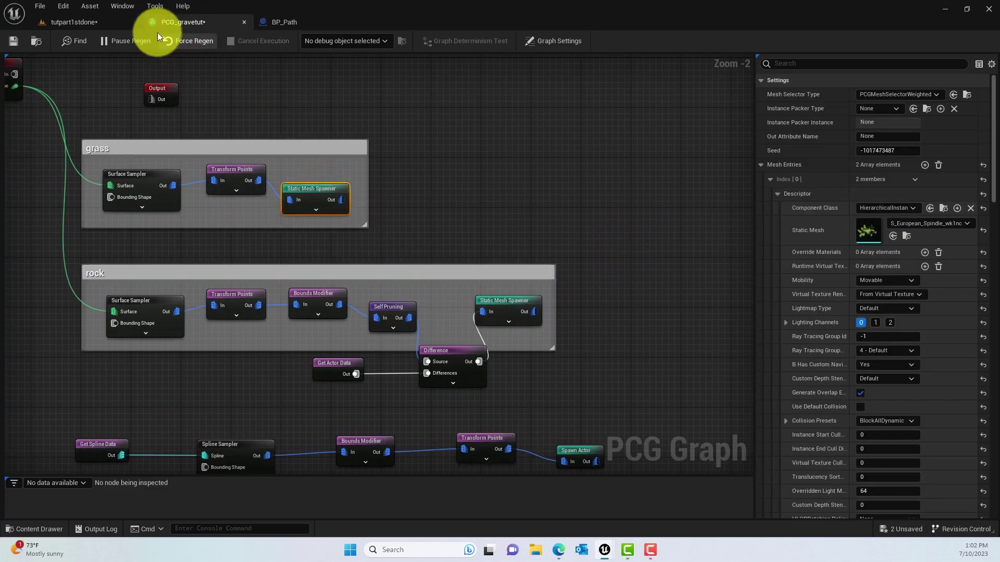
pyautogui.click(85, 22)
pyautogui.scroll(4, 514, 149)
pyautogui.moveTo(514, 150); pyautogui.dragTo(425, 134, button='right')
# Set the path's Transform Points Scale Max to 0.8 on all axes and check the decals in the level
pyautogui.click(206, 24)
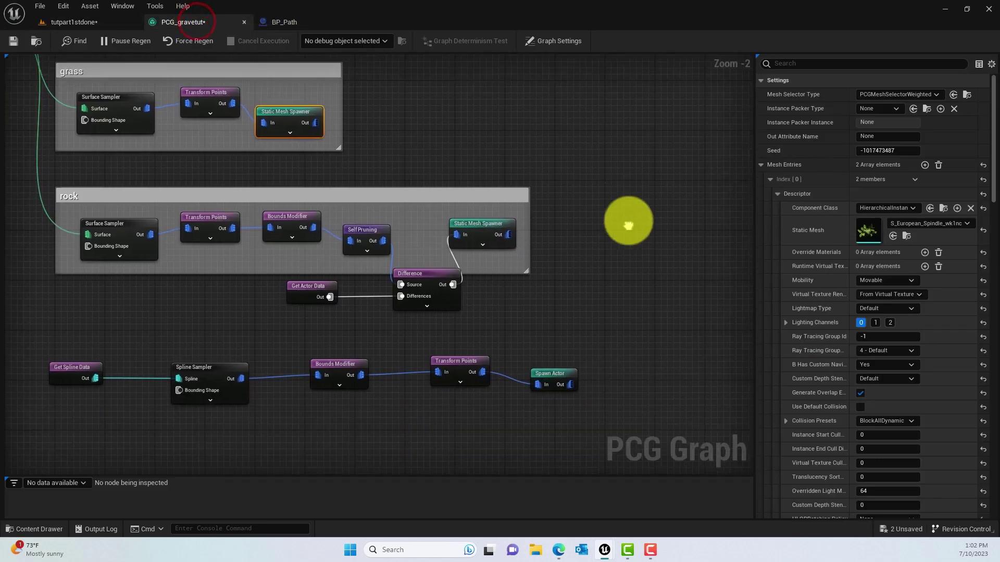
pyautogui.click(450, 315)
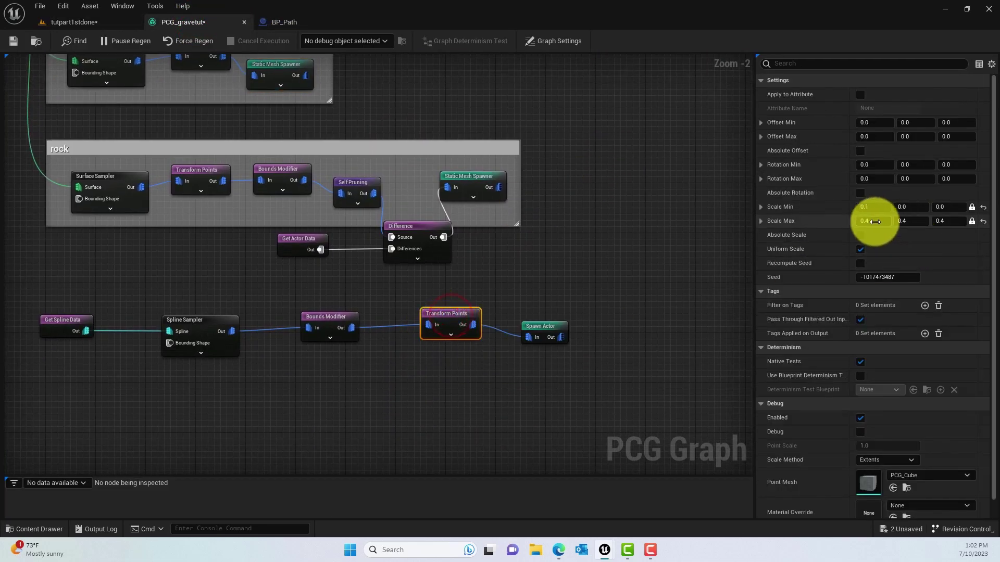
pyautogui.write('0.8')
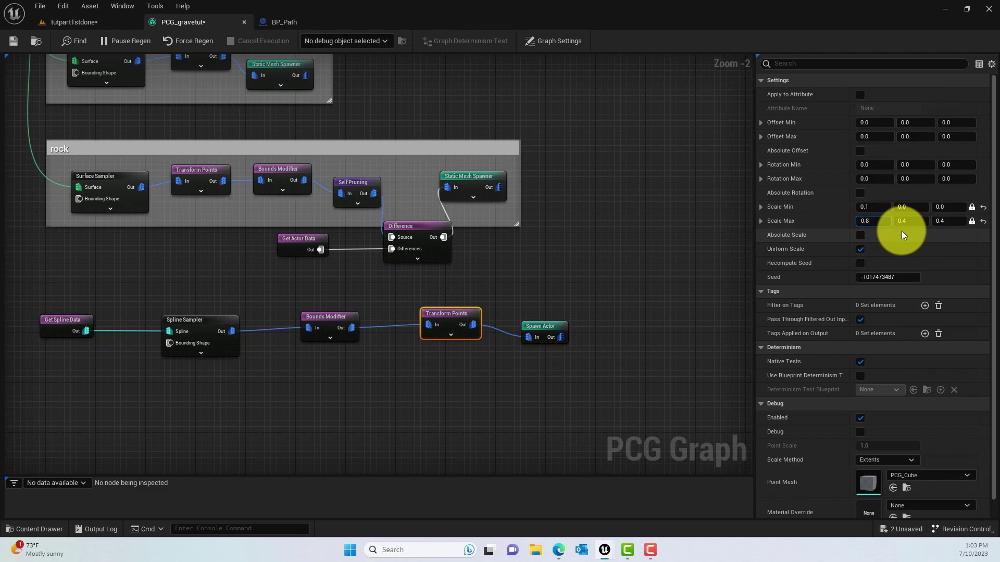
pyautogui.press('Tab')
pyautogui.write('0')
pyautogui.click(73, 22)
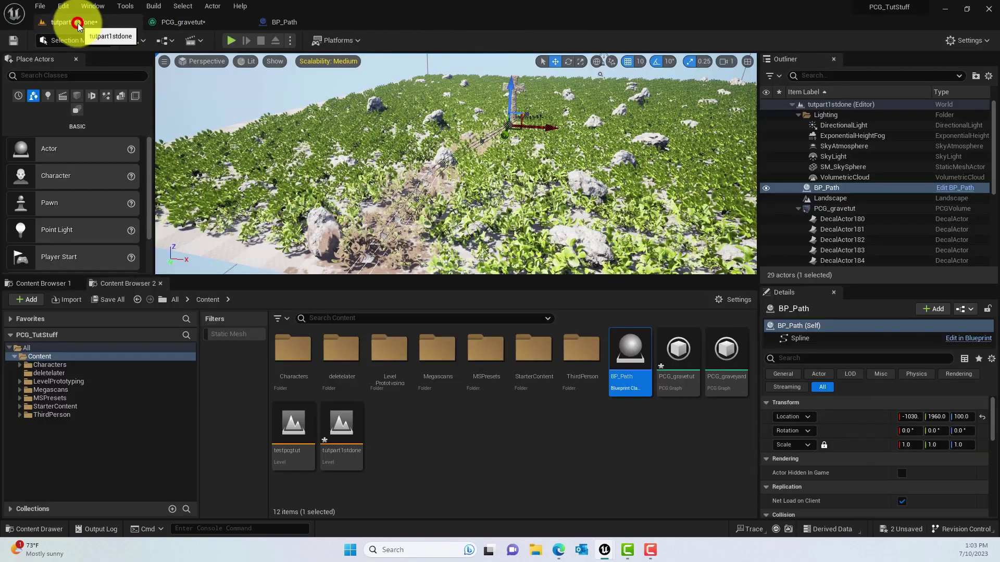
pyautogui.moveTo(495, 118); pyautogui.dragTo(435, 193, button='right')
pyautogui.press('w')
pyautogui.press('w')
# Disable Receives Decals on both mesh entries of the grass group's Static Mesh Spawner
pyautogui.click(193, 23)
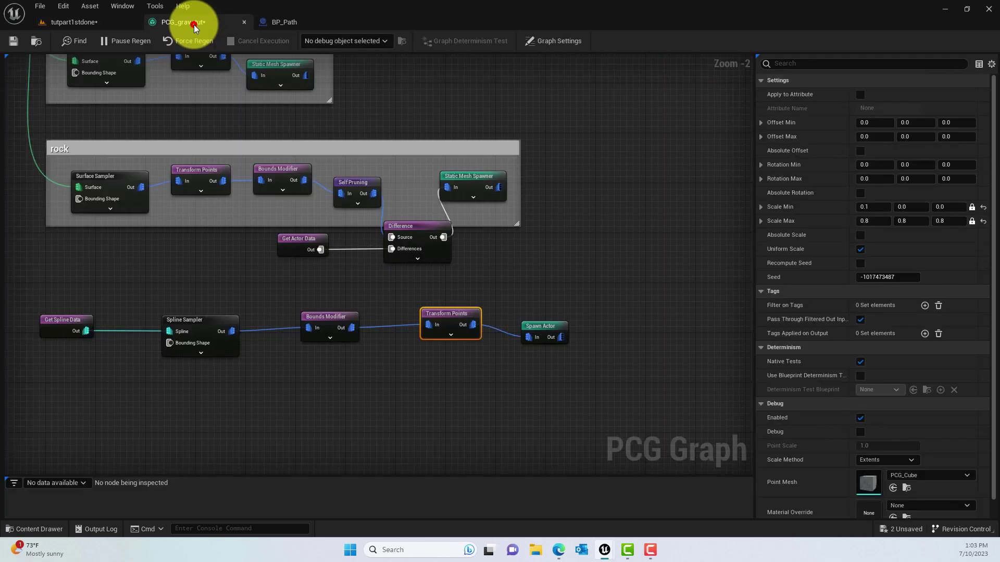
pyautogui.moveTo(416, 102); pyautogui.dragTo(456, 244, button='right')
pyautogui.click(320, 207)
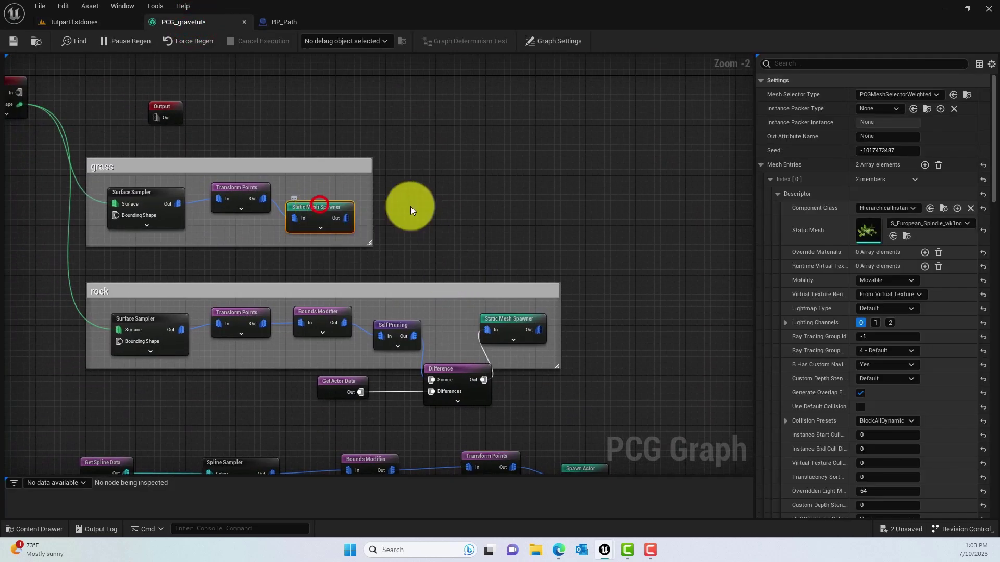
pyautogui.click(802, 63)
pyautogui.write('DECAL')
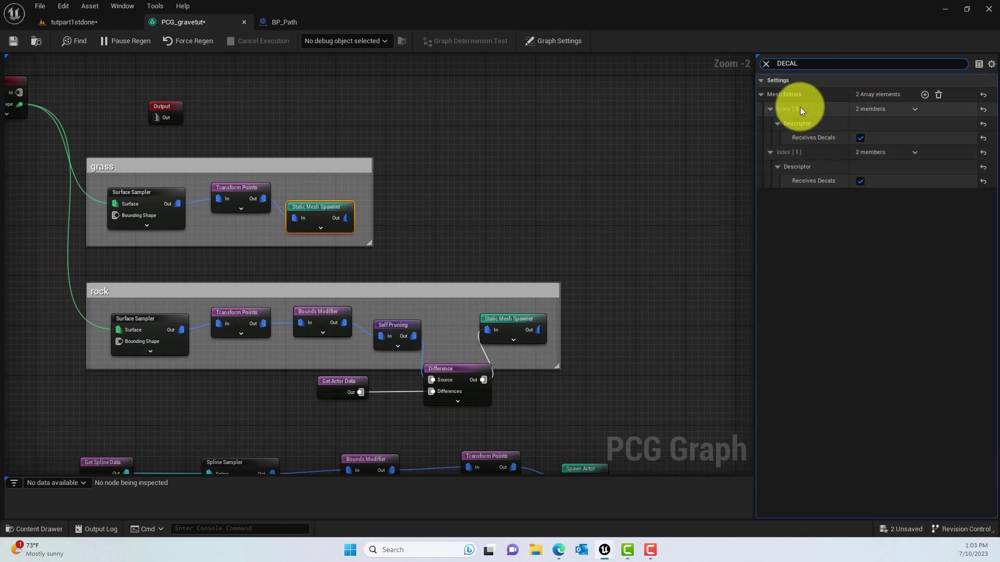
pyautogui.click(811, 63)
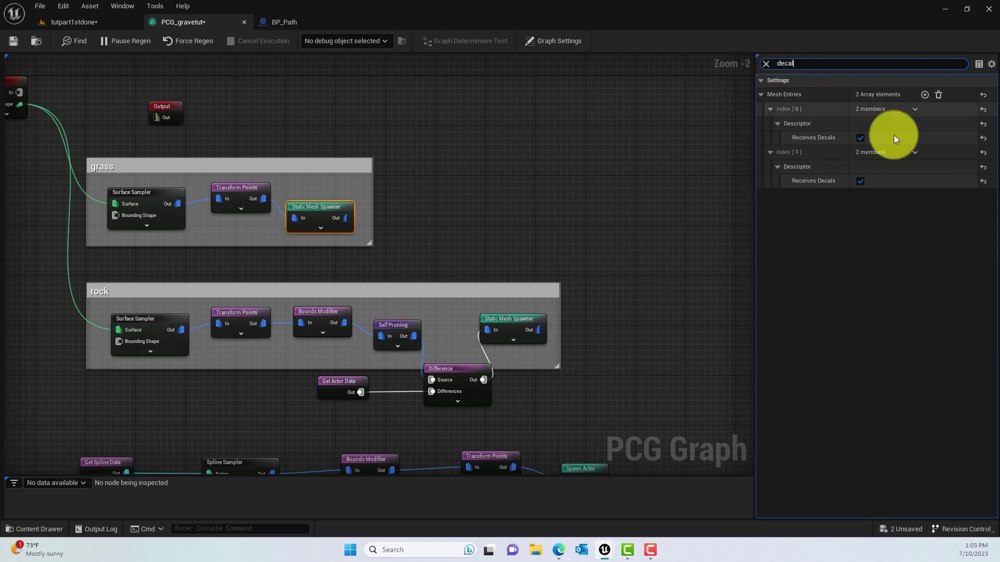
pyautogui.click(859, 180)
pyautogui.click(860, 181)
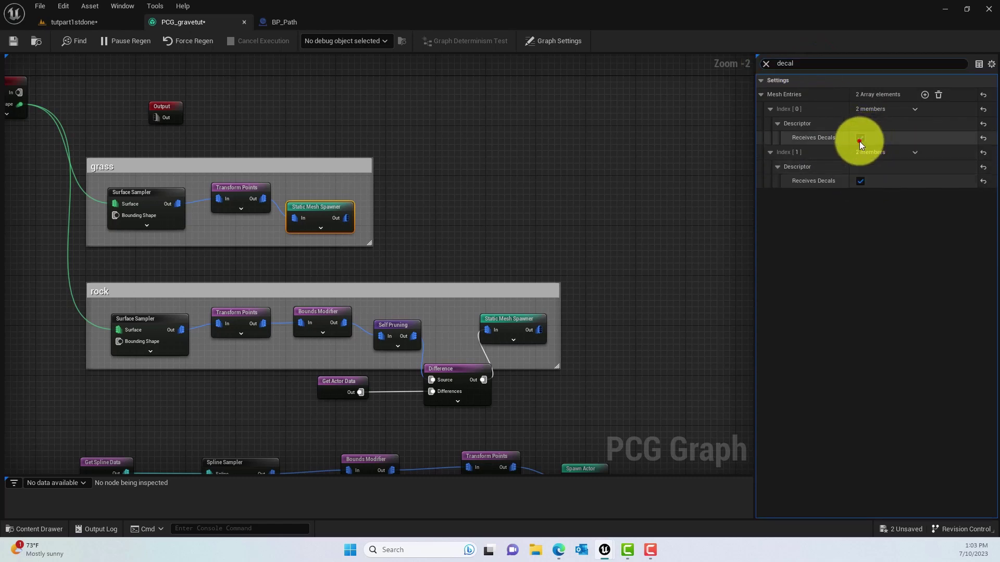
pyautogui.click(859, 180)
# Check the decals on the grass and rocks, and disable Receives Decals for the rock group's Static Mesh Spawner entry
pyautogui.click(83, 22)
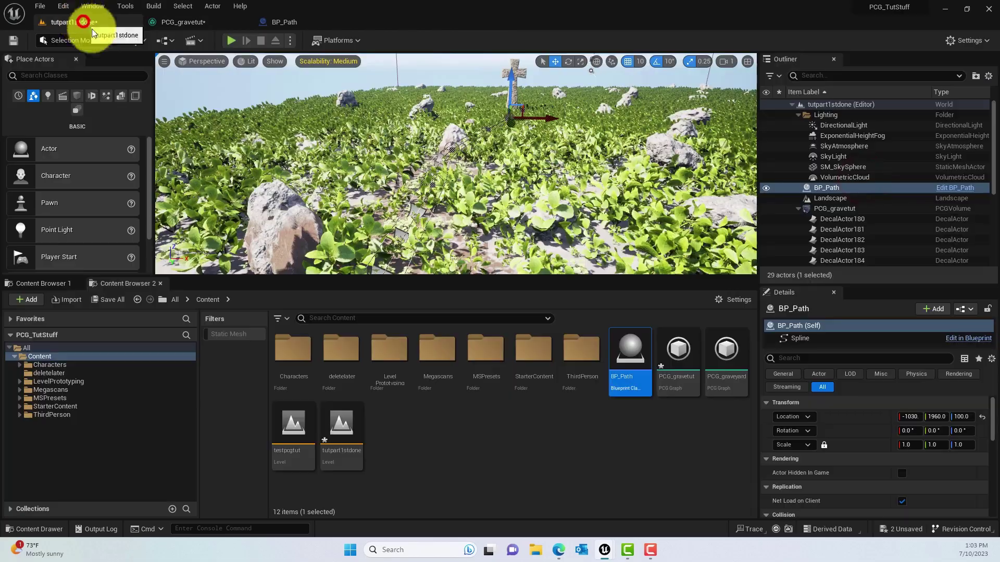
pyautogui.moveTo(346, 148); pyautogui.dragTo(317, 159, button='right')
pyautogui.press('w')
pyautogui.moveTo(457, 167); pyautogui.dragTo(456, 168, button='right')
pyautogui.moveTo(328, 148); pyautogui.dragTo(323, 148, button='right')
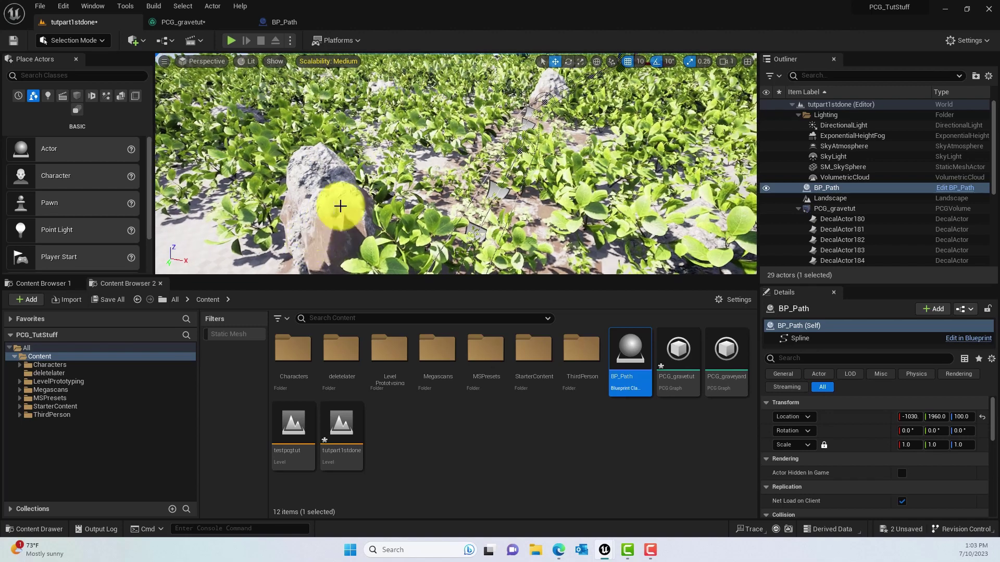
pyautogui.click(187, 23)
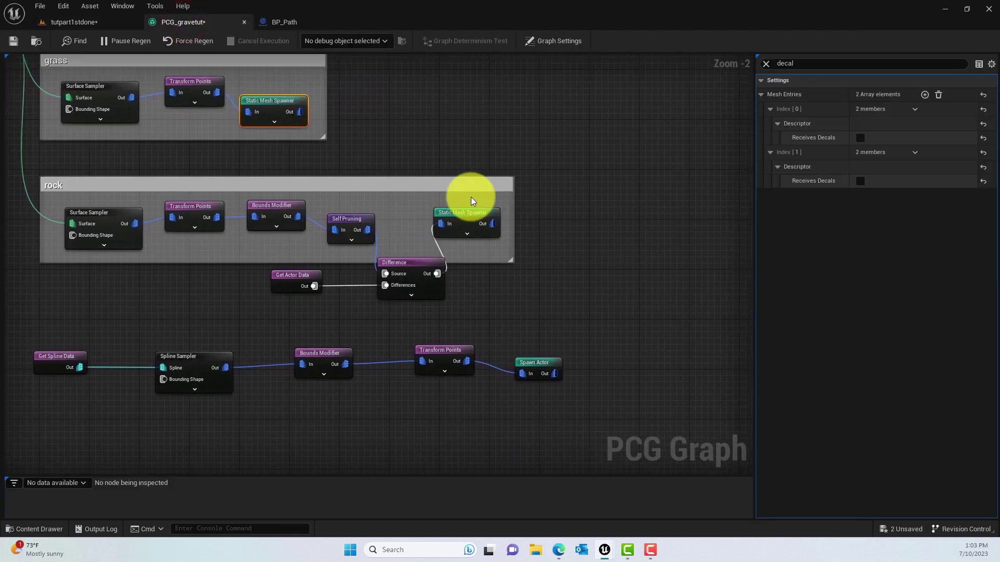
pyautogui.click(469, 208)
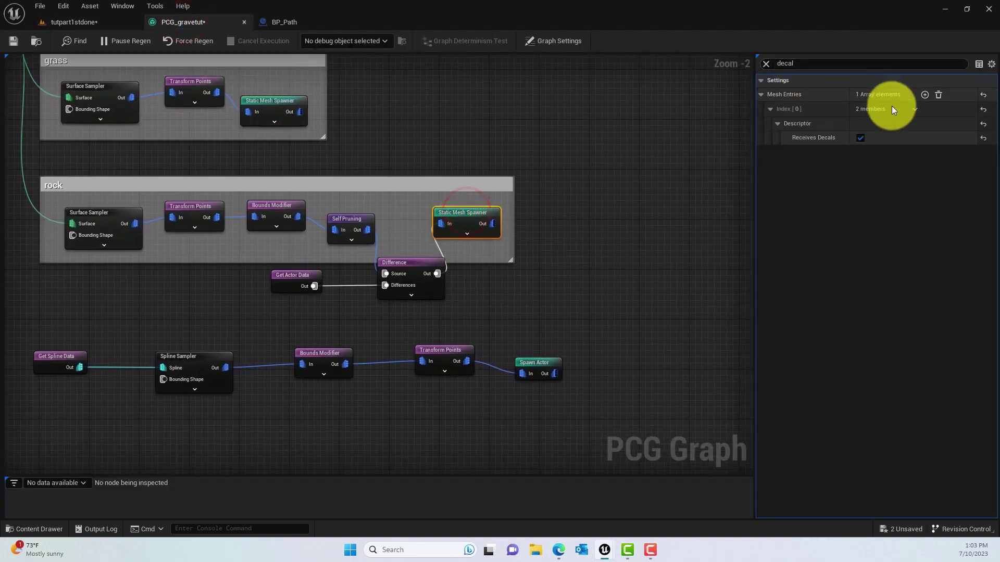
pyautogui.click(859, 139)
pyautogui.click(88, 23)
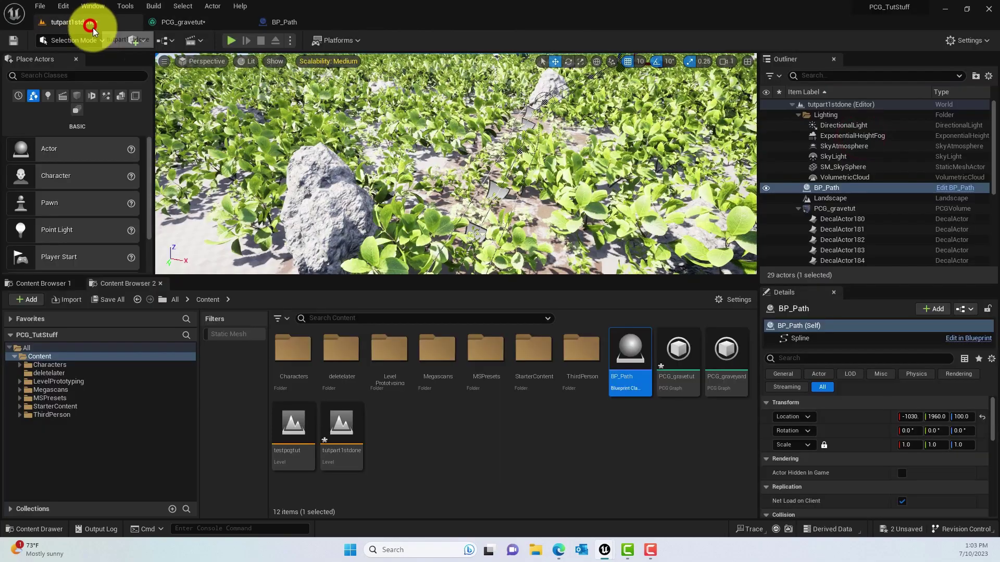
# Inspect the decals around the rocks and the gravestone, and disable Receives Decals on the mossy cross gravestone
pyautogui.moveTo(362, 146); pyautogui.dragTo(403, 126, button='right')
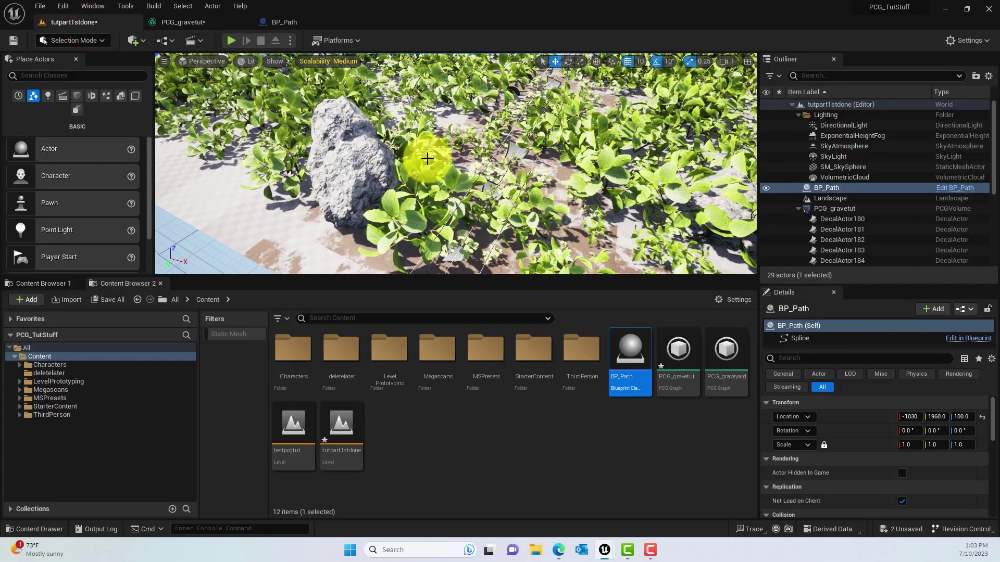
pyautogui.moveTo(427, 158); pyautogui.dragTo(508, 141, button='right')
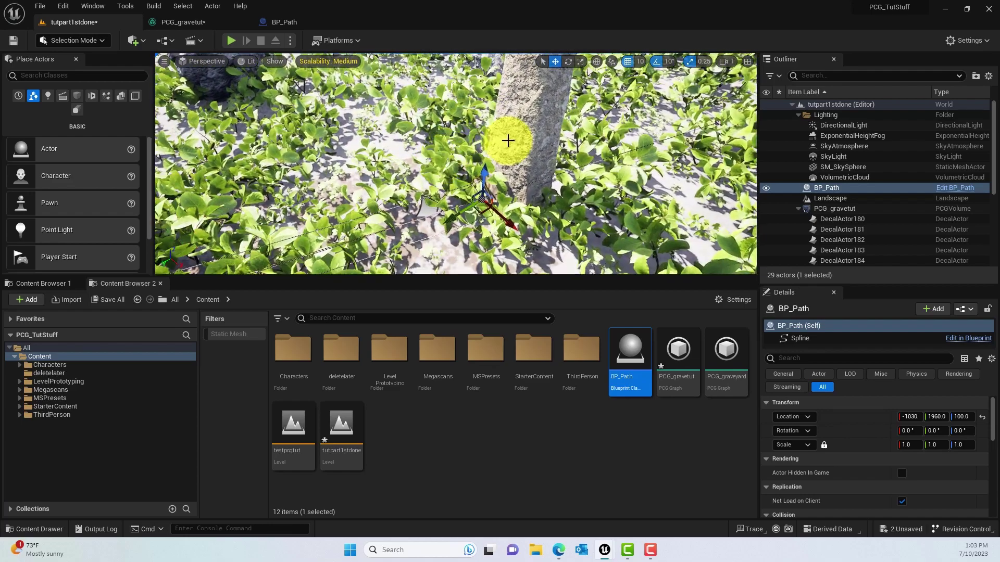
pyautogui.moveTo(459, 214); pyautogui.dragTo(493, 197)
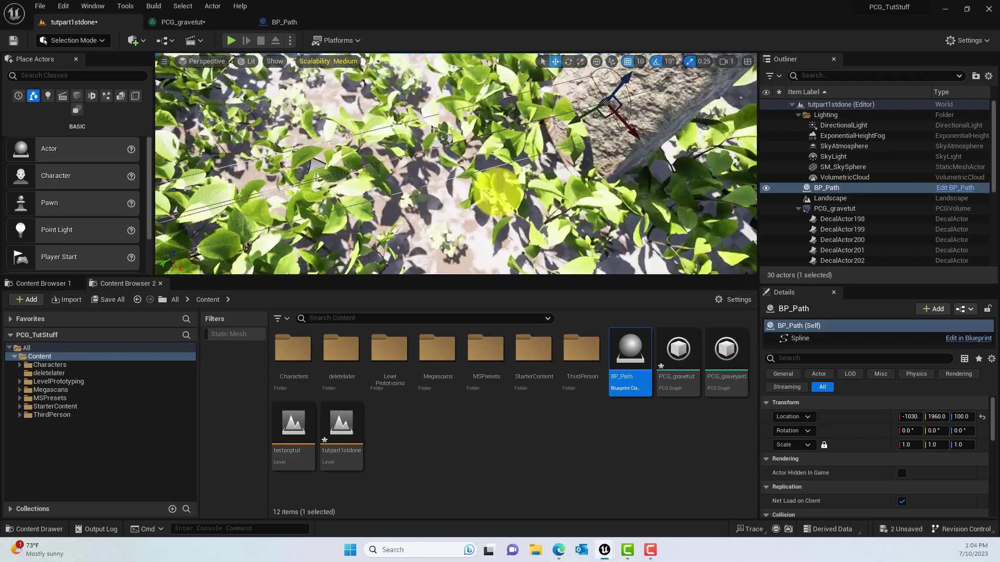
pyautogui.scroll(-5, 441, 143)
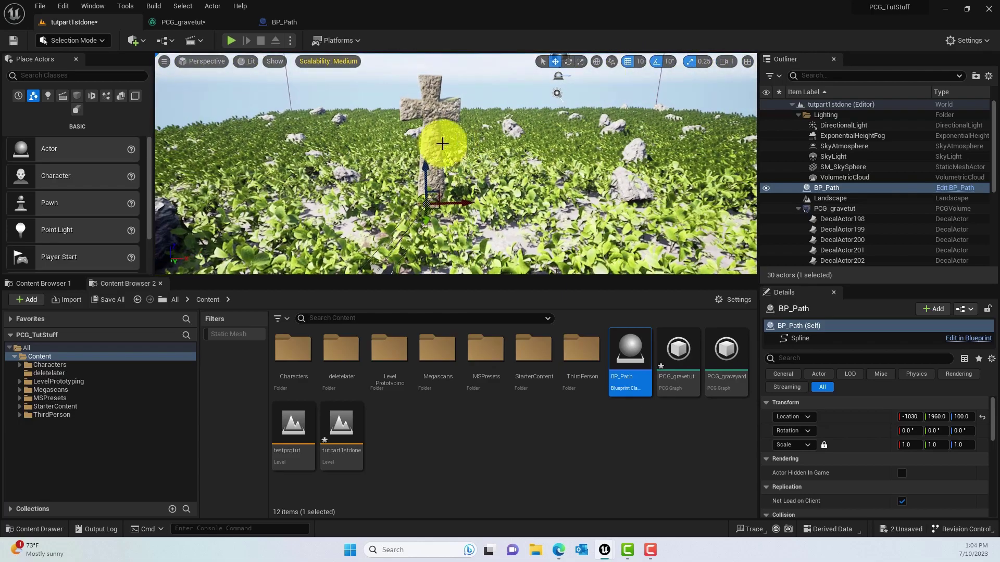
pyautogui.click(435, 127)
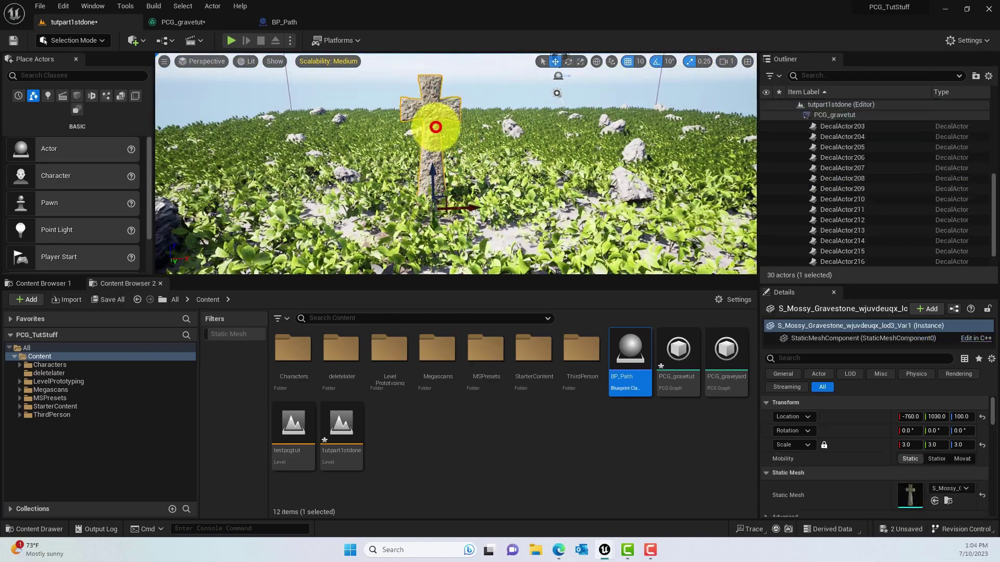
pyautogui.click(810, 357)
pyautogui.write('decal')
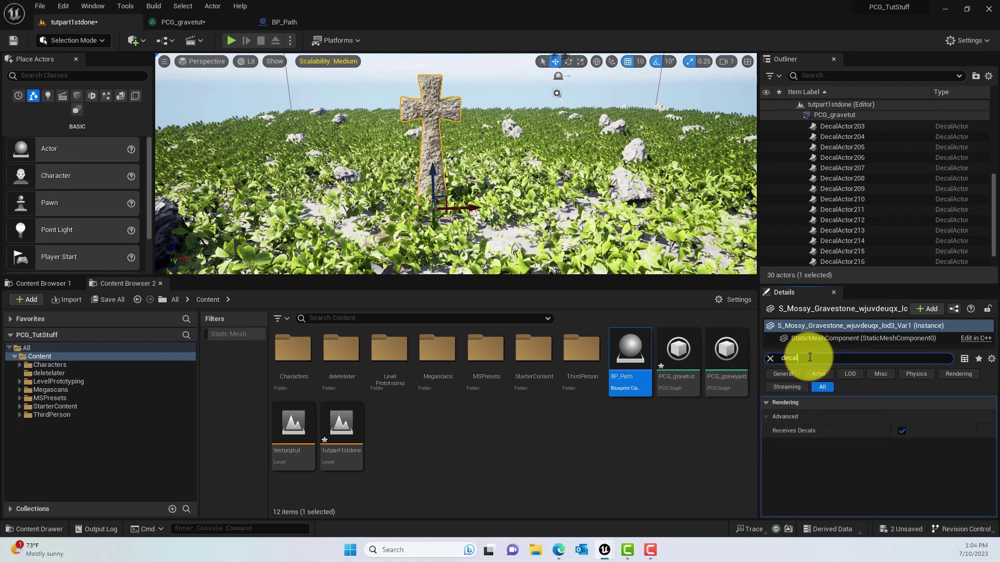
pyautogui.click(902, 430)
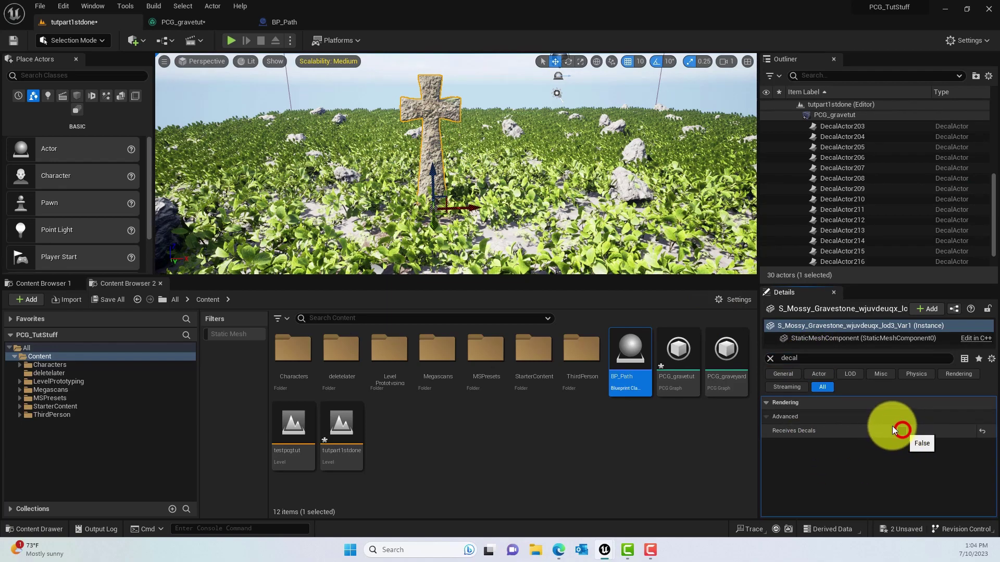
# Examine the decal path among the grass and rocks from close up and from a distance
pyautogui.moveTo(583, 189); pyautogui.dragTo(423, 159)
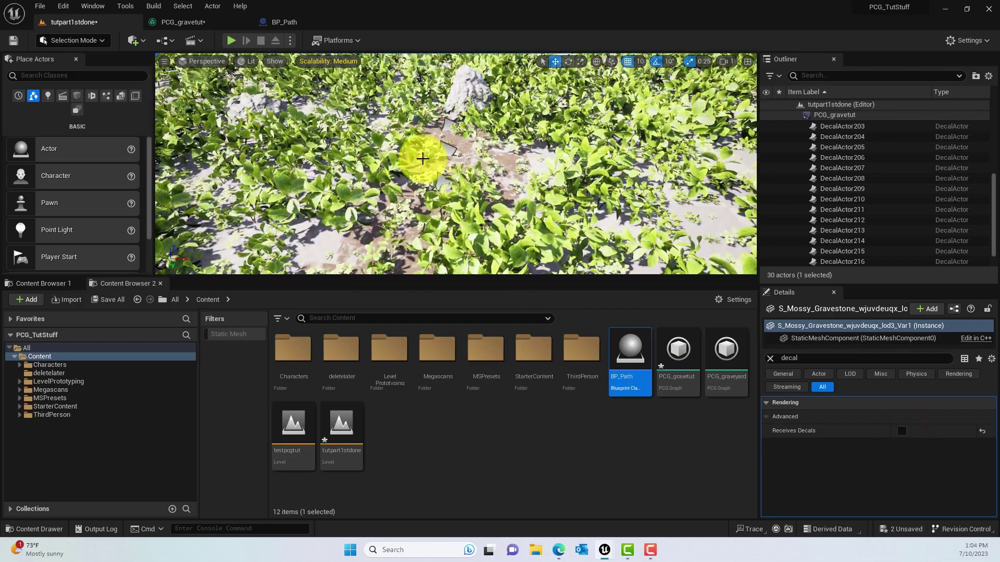
pyautogui.moveTo(526, 160); pyautogui.dragTo(540, 134, button='right')
pyautogui.press('s')
pyautogui.moveTo(479, 165)
pyautogui.mouseDown()
pyautogui.moveTo(532, 174)
pyautogui.moveTo(490, 172)
pyautogui.mouseUp()
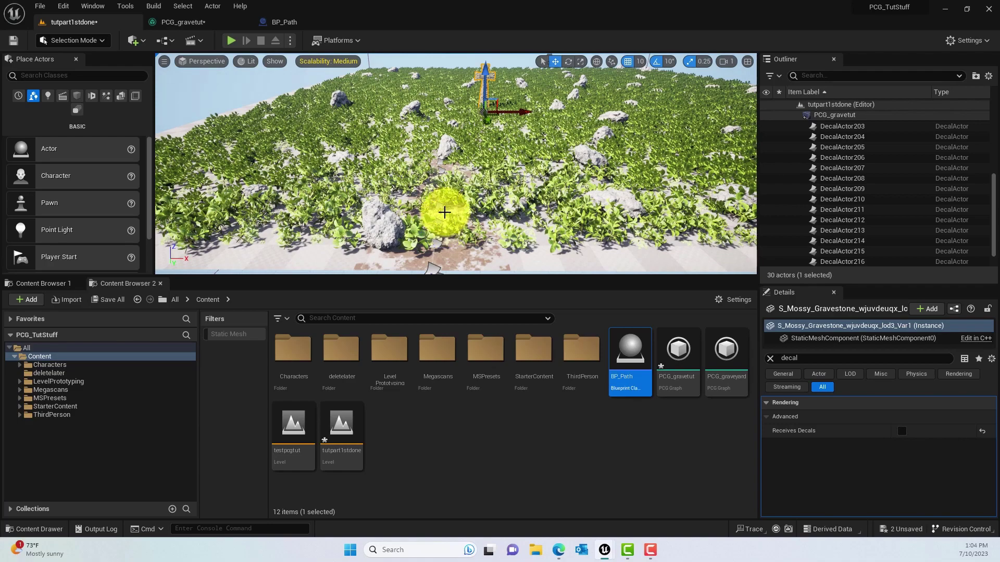
pyautogui.moveTo(445, 212); pyautogui.dragTo(464, 104)
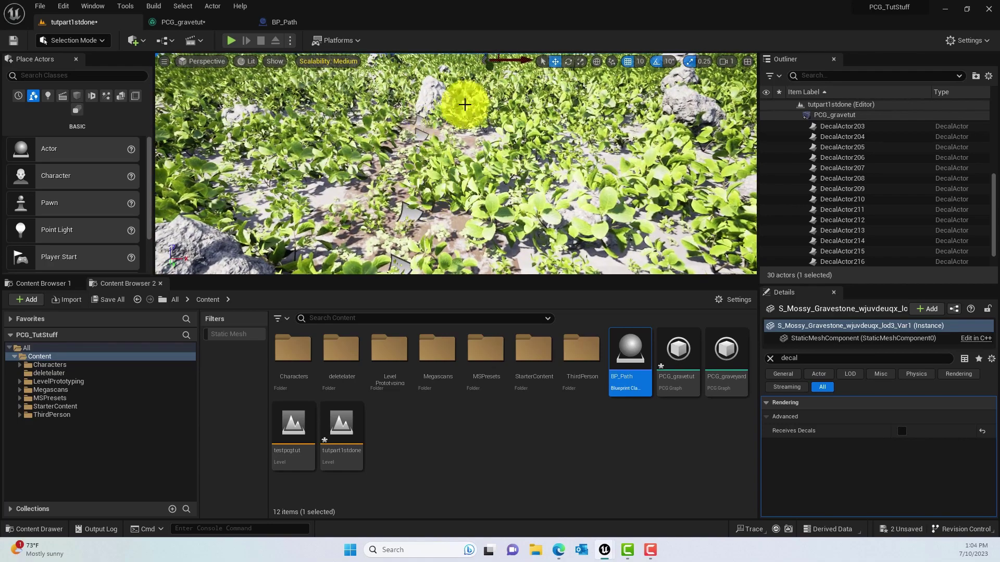
pyautogui.moveTo(461, 140)
pyautogui.mouseDown()
pyautogui.moveTo(469, 112)
pyautogui.moveTo(405, 223)
pyautogui.moveTo(480, 135)
pyautogui.mouseUp()
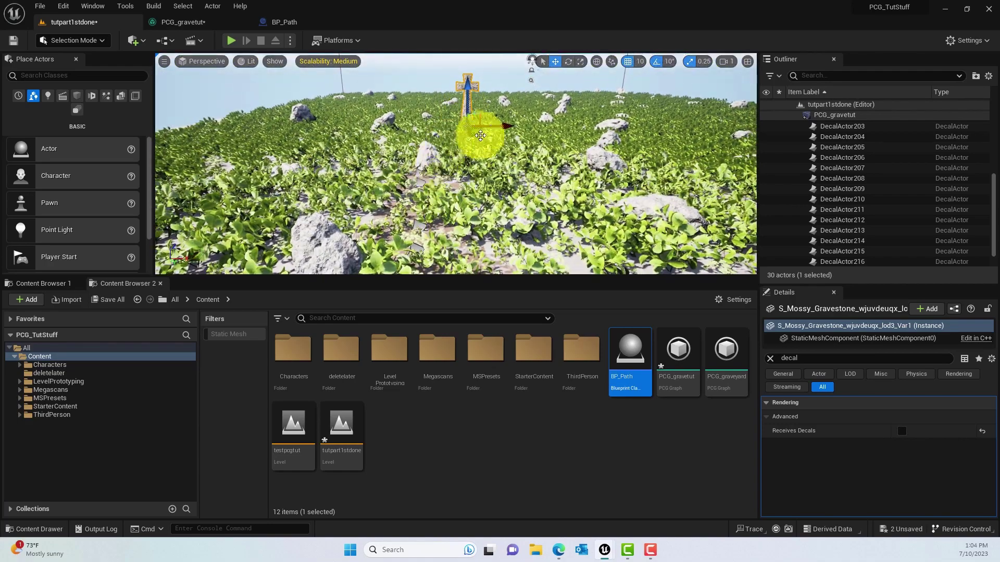
# Widen the grass comment box in the PCG graph and move its Static Mesh Spawner away from Transform Points
pyautogui.click(189, 24)
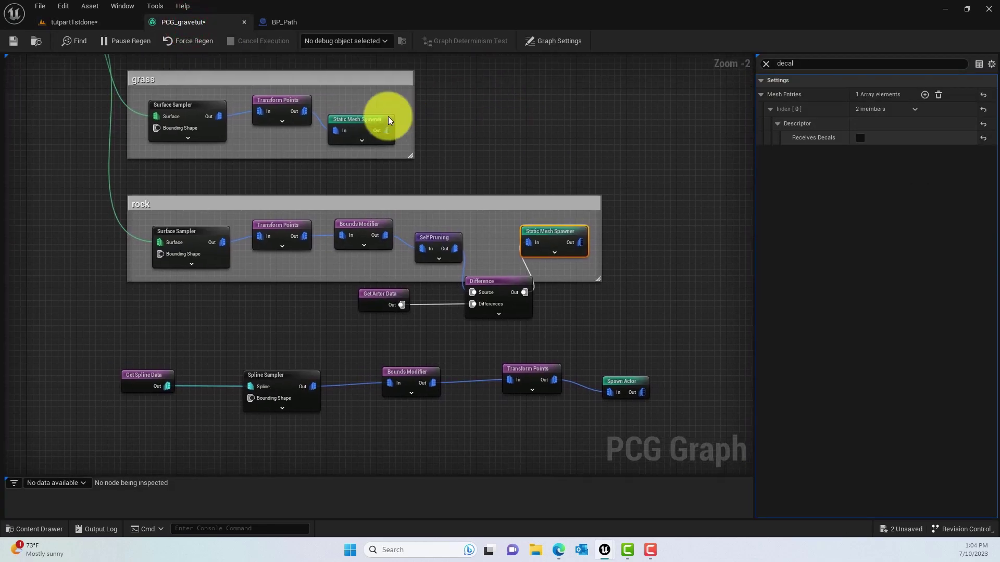
pyautogui.moveTo(413, 103); pyautogui.dragTo(538, 115)
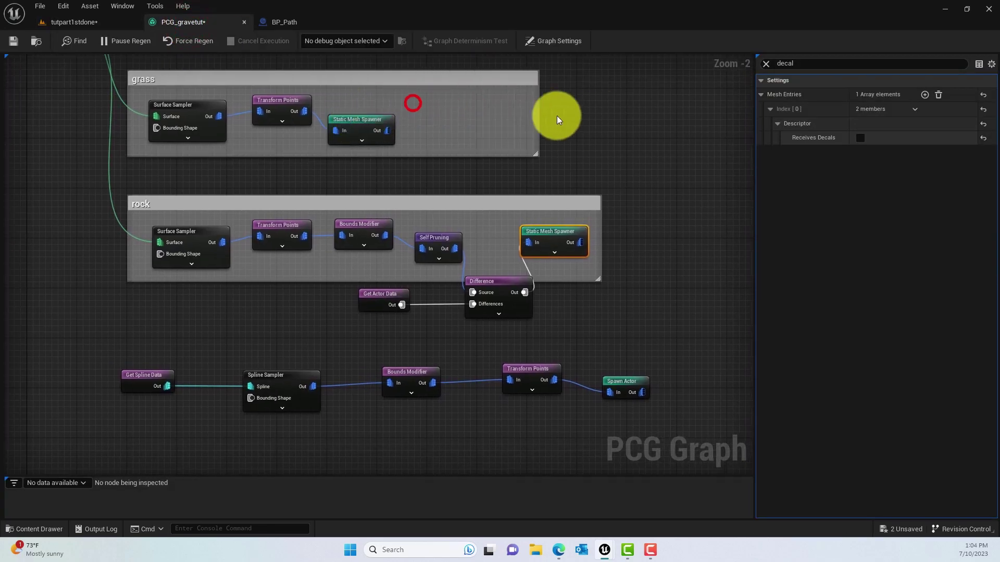
pyautogui.moveTo(352, 121); pyautogui.dragTo(458, 108)
# Add a Difference node in the grass group and wire it between Transform Points and the Static Mesh Spawner through Source
pyautogui.rightClick(353, 130)
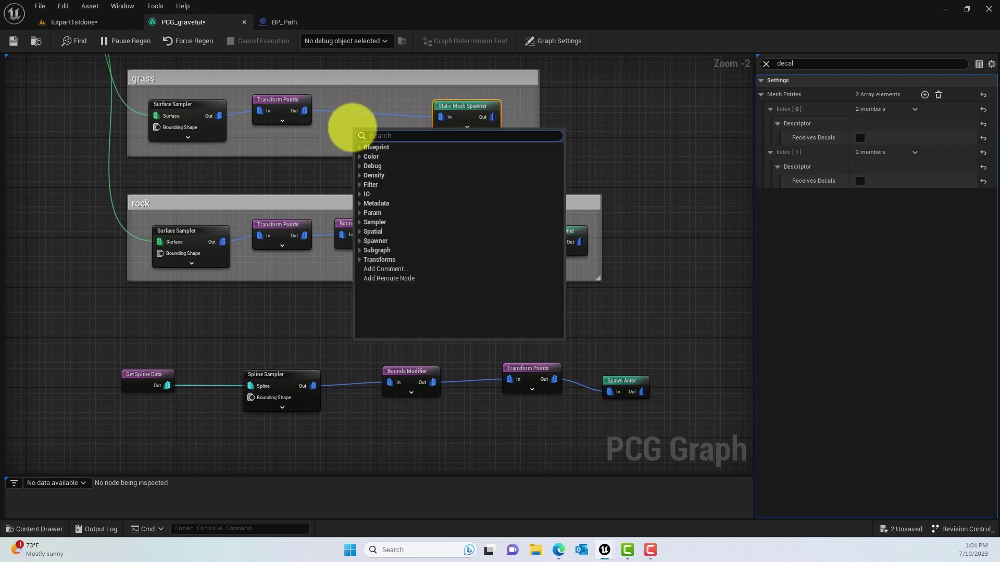
pyautogui.write('diff')
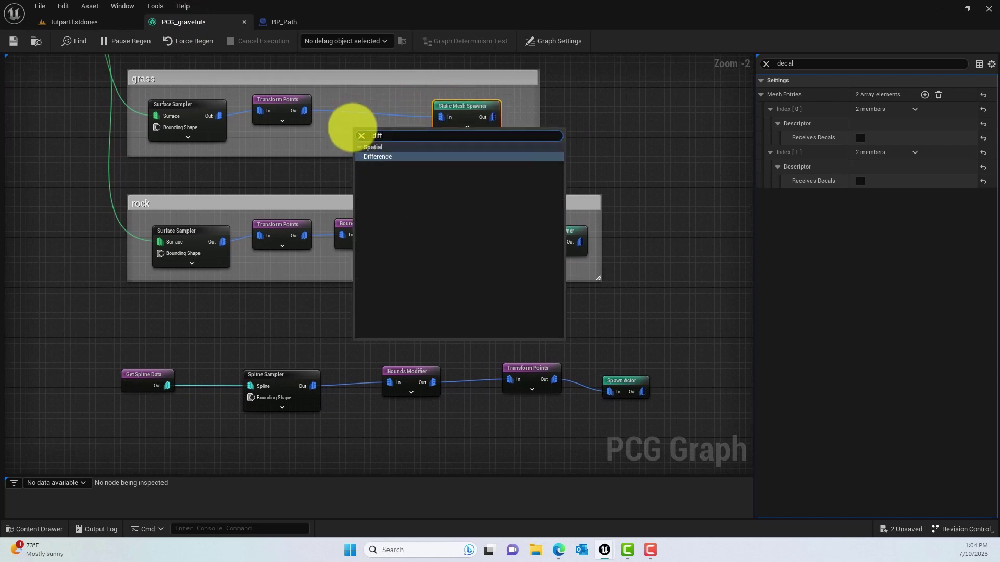
pyautogui.click(377, 156)
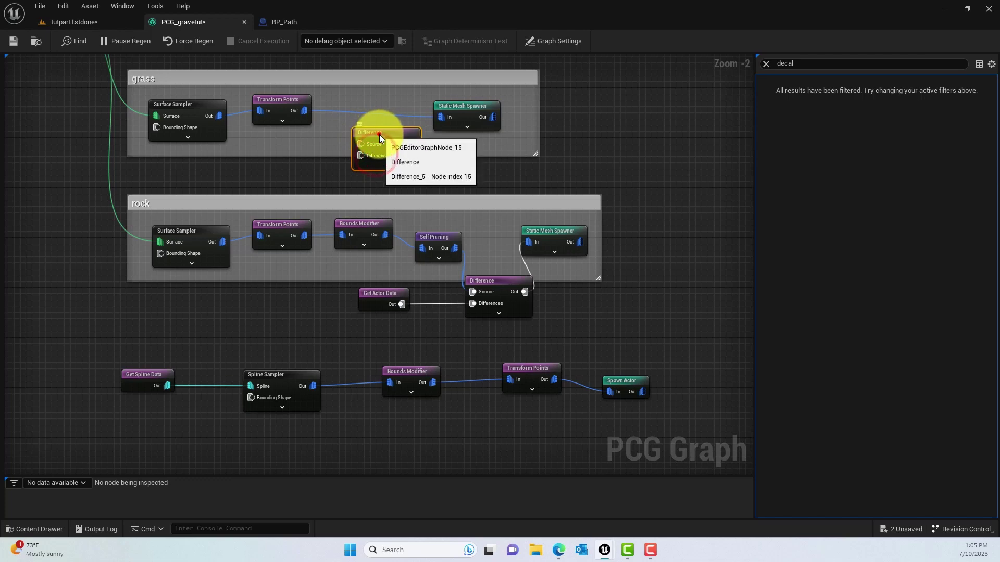
pyautogui.click(466, 149)
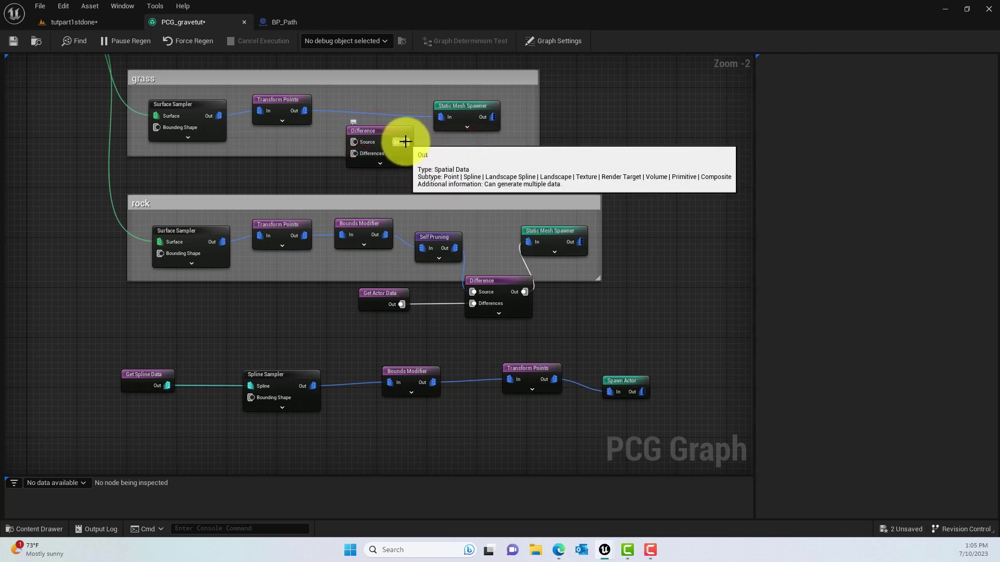
pyautogui.moveTo(406, 141); pyautogui.dragTo(443, 115)
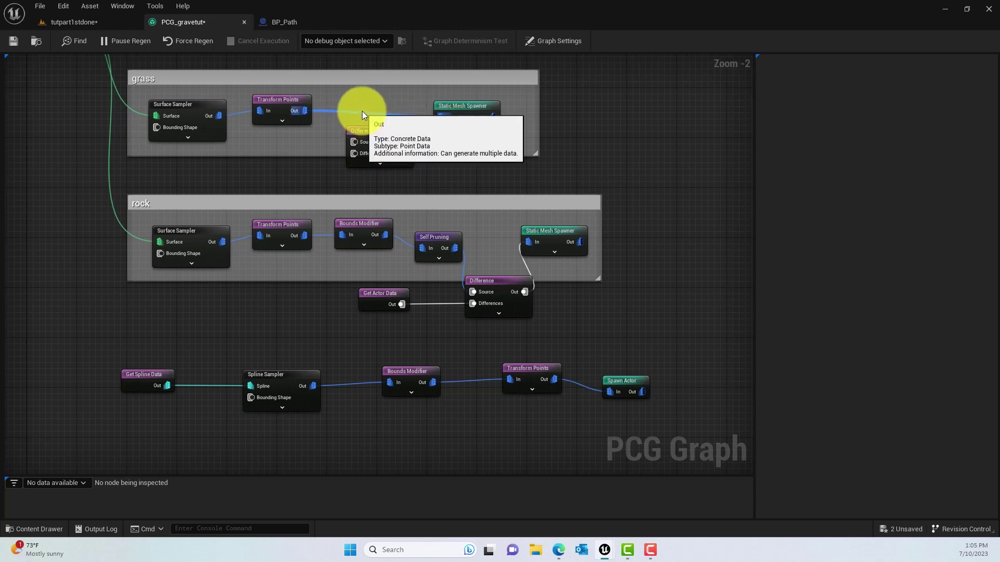
pyautogui.keyDown('alt'); pyautogui.click(361, 111); pyautogui.keyUp('alt')
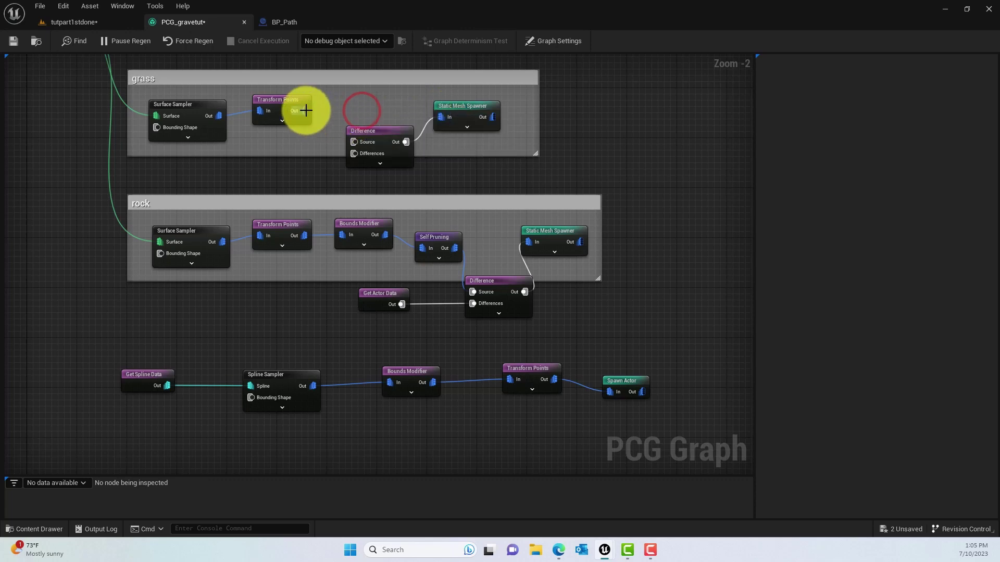
pyautogui.moveTo(305, 111); pyautogui.dragTo(374, 107)
# Connect the path's Transform Points output to the Differences input of the grass group's Difference node and check the level
pyautogui.click(90, 22)
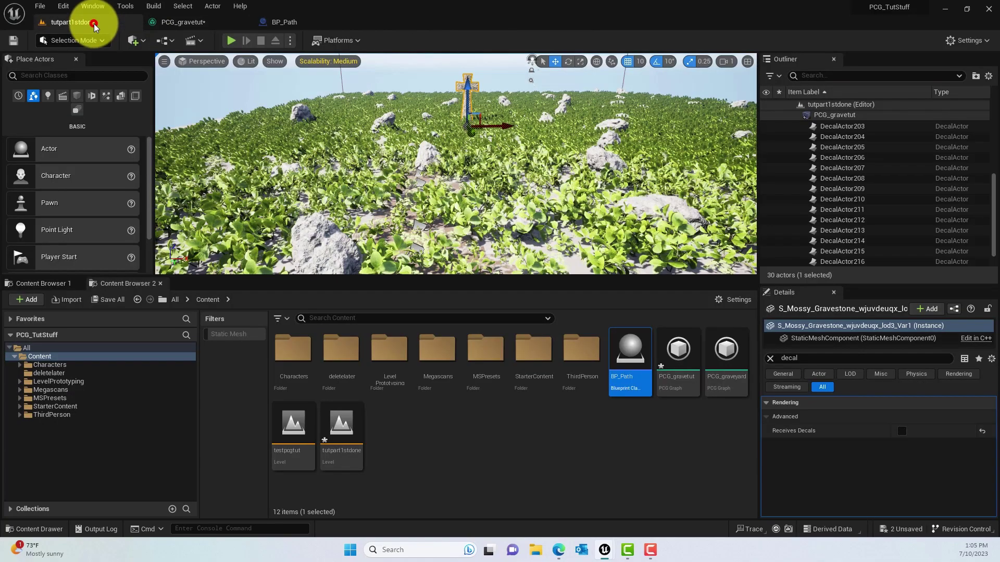
pyautogui.click(179, 24)
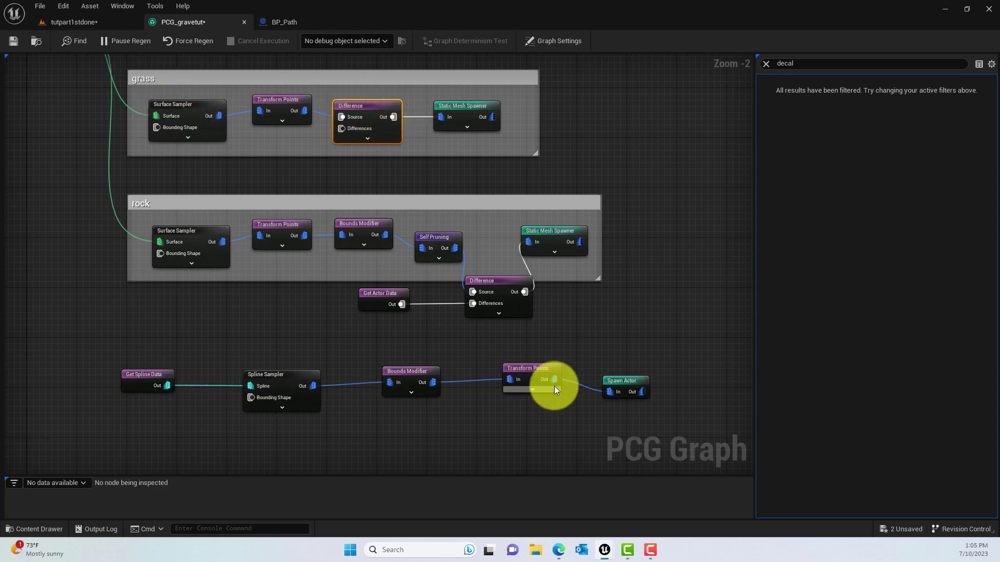
pyautogui.moveTo(554, 377); pyautogui.dragTo(515, 138)
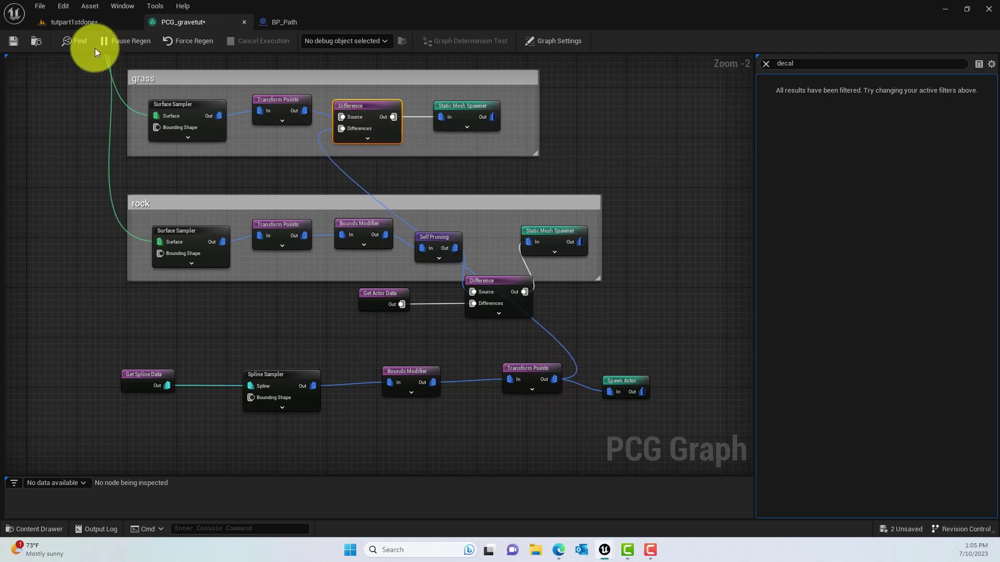
pyautogui.click(75, 23)
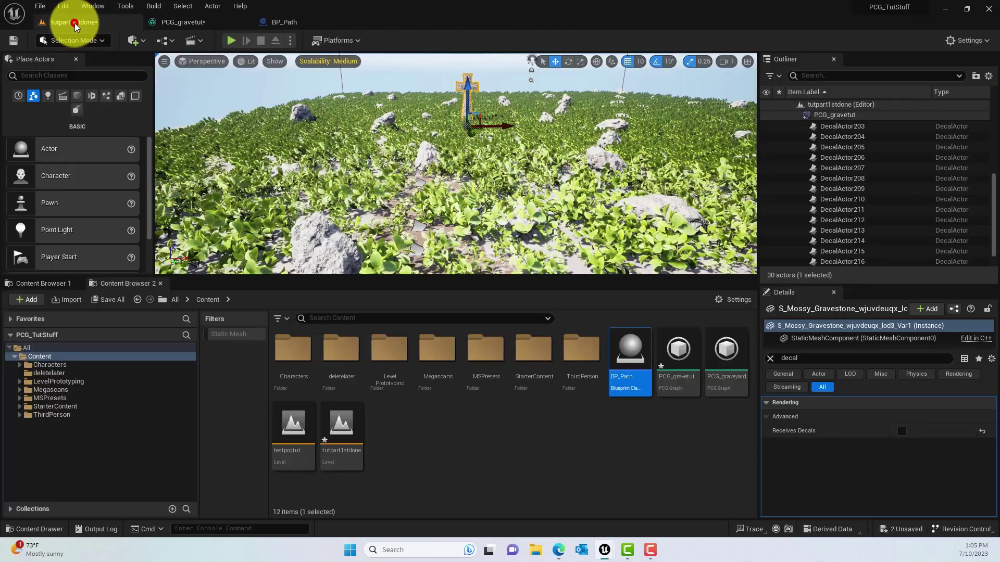
# Clear the details filter and look at the Density Function options of the grass group's Difference node
pyautogui.click(177, 23)
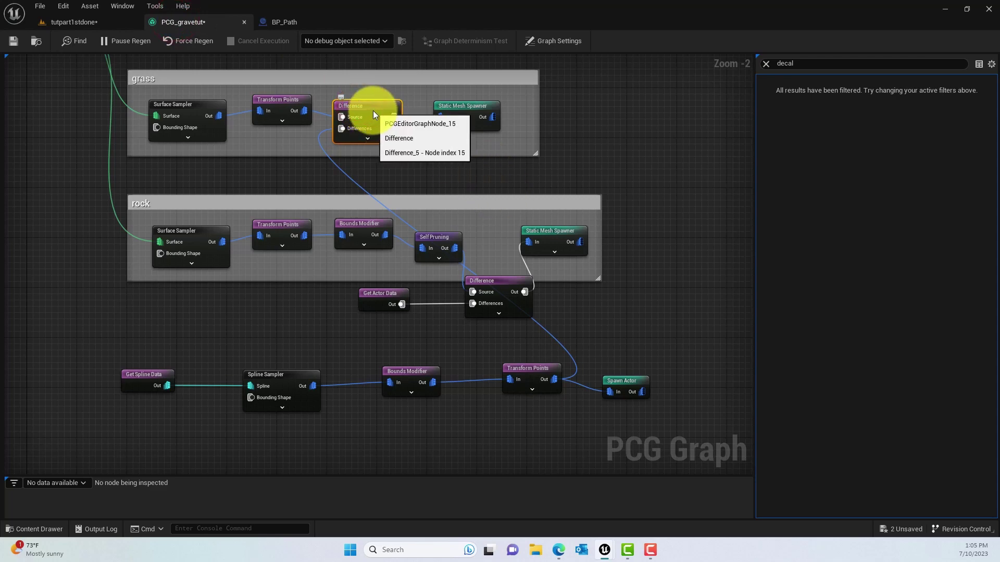
pyautogui.click(654, 190)
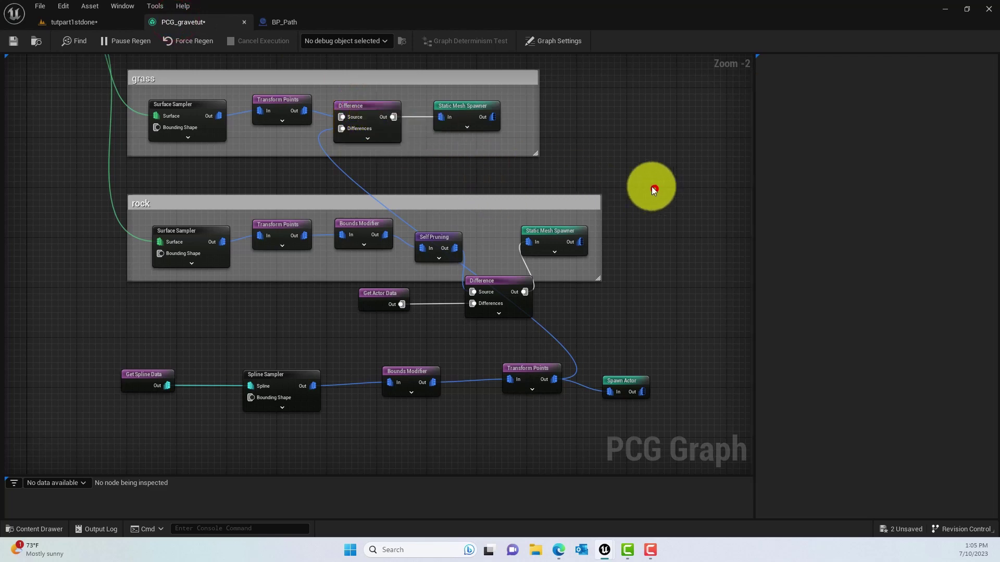
pyautogui.click(373, 106)
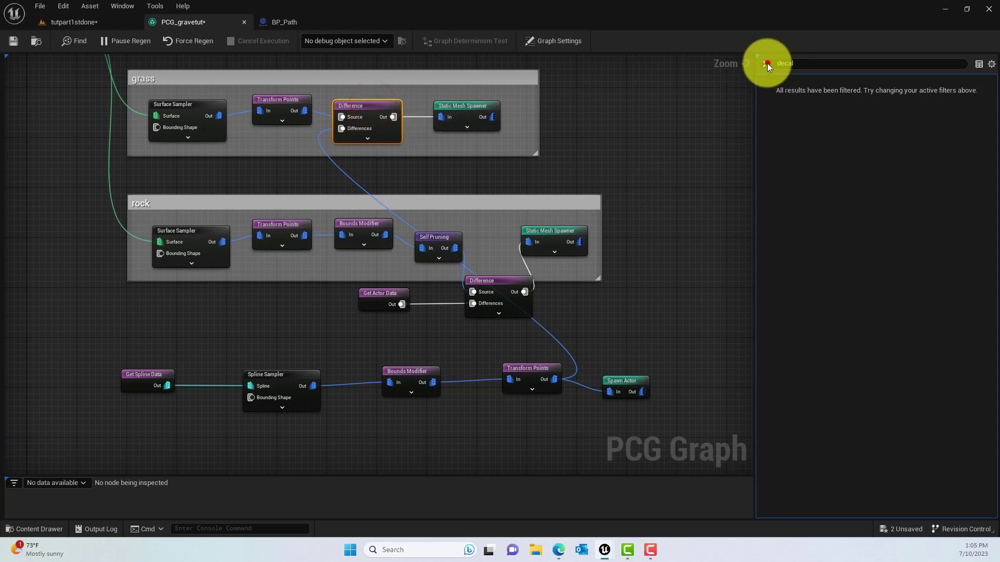
pyautogui.click(768, 64)
pyautogui.click(366, 103)
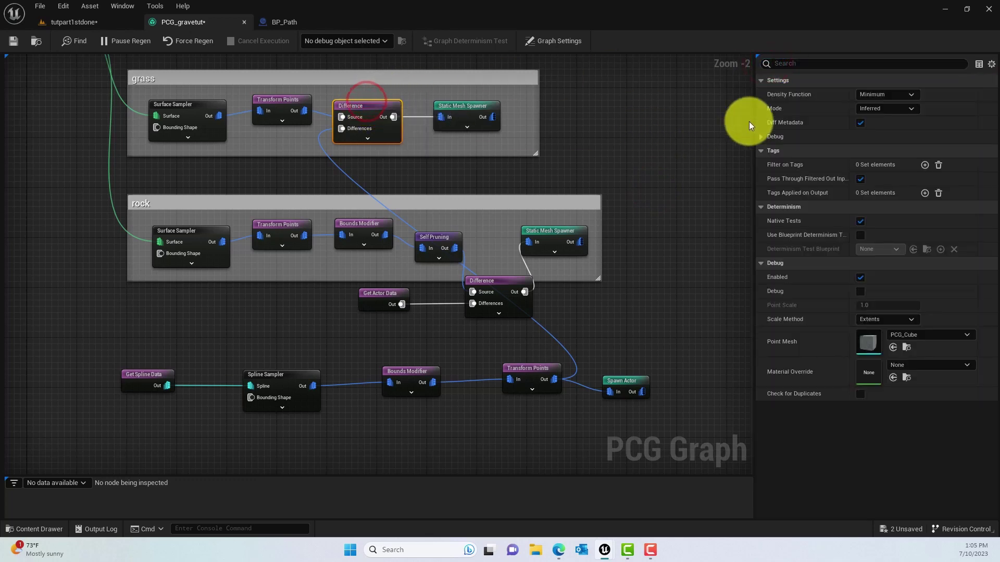
pyautogui.click(881, 96)
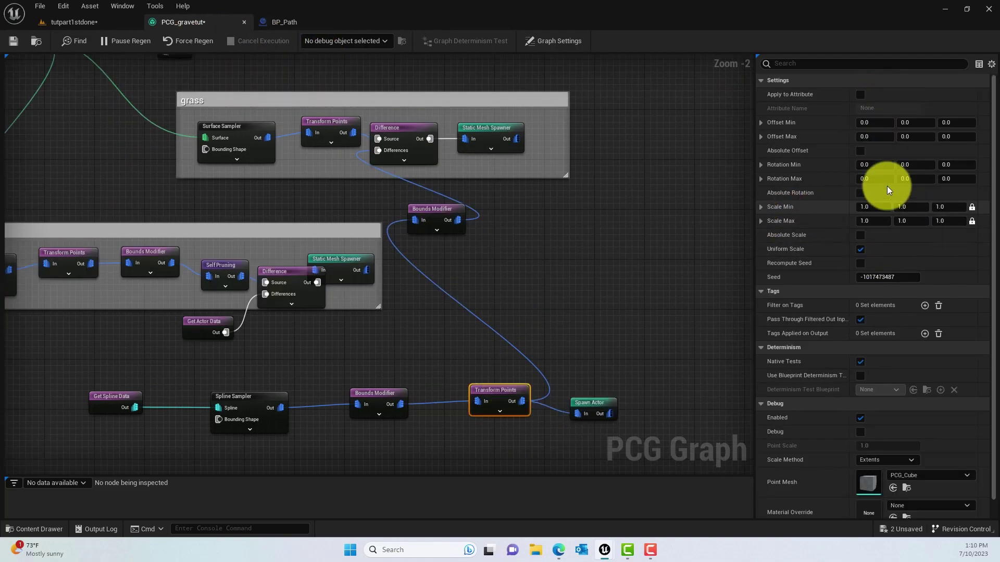
# Disable Receives Decals on the cross gravestone at the end of the path and inspect the path through the grass
pyautogui.click(76, 22)
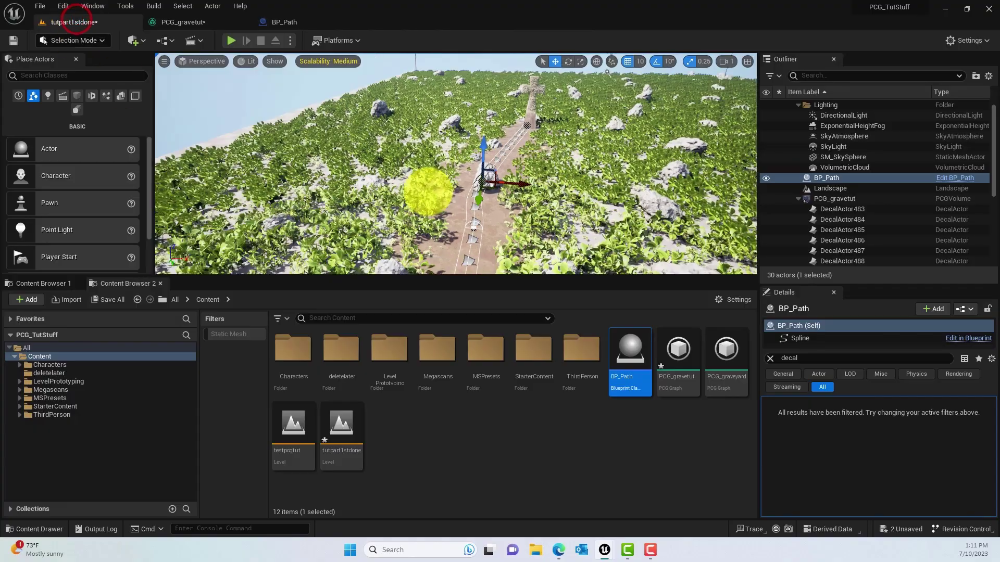
pyautogui.moveTo(428, 192); pyautogui.dragTo(550, 184, button='right')
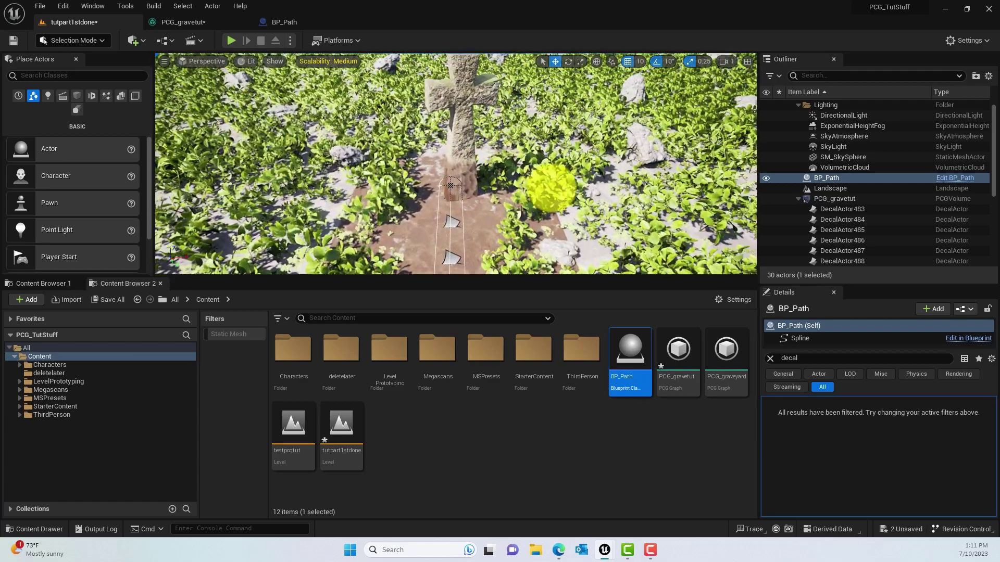
pyautogui.click(465, 151)
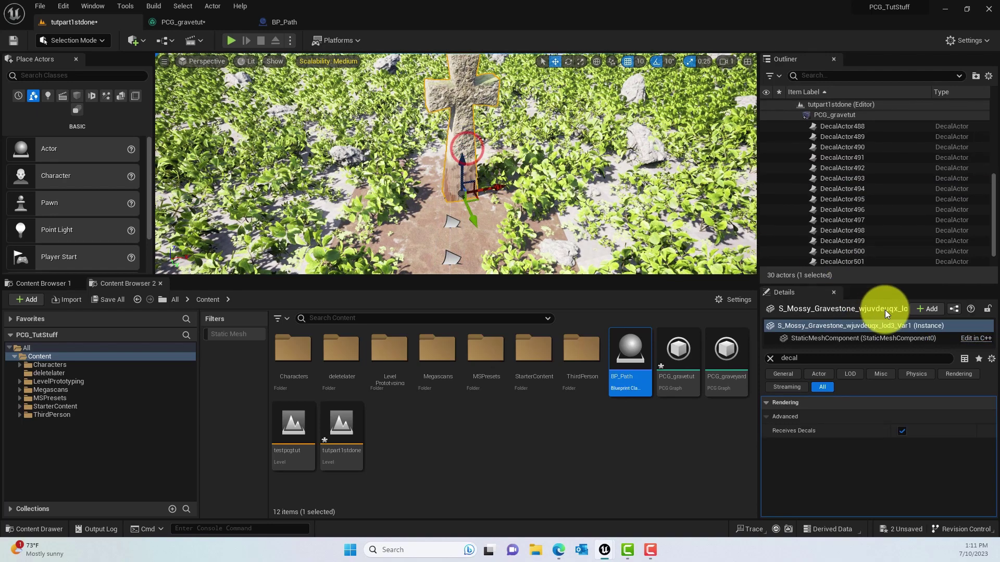
pyautogui.click(902, 431)
pyautogui.moveTo(546, 234); pyautogui.dragTo(552, 165, button='right')
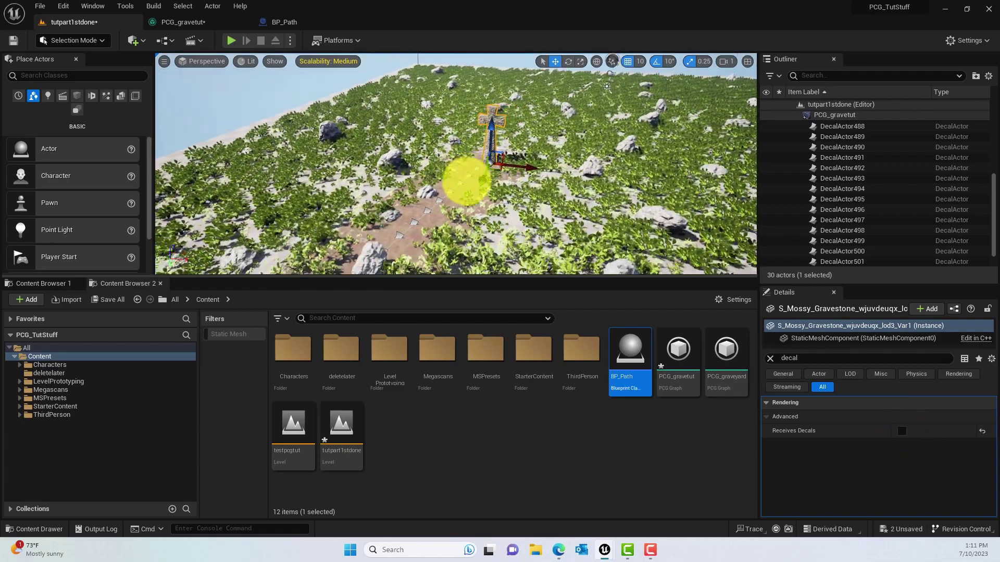
pyautogui.moveTo(277, 203); pyautogui.dragTo(302, 183, button='right')
pyautogui.moveTo(391, 196); pyautogui.dragTo(480, 224, button='right')
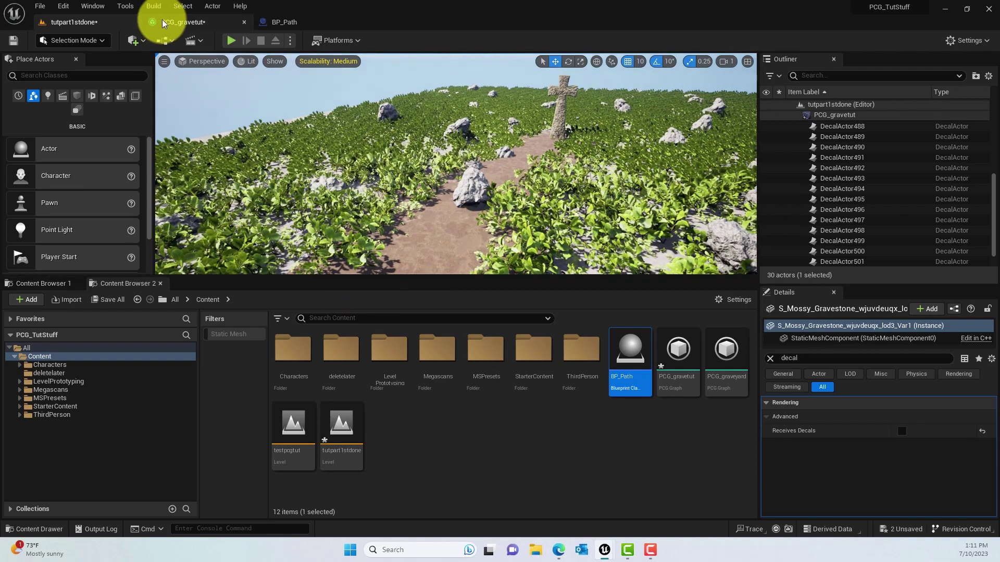
# Enable debug display on the grass group's Difference node in PCG_gravetut and check its points in the level
pyautogui.click(168, 22)
pyautogui.click(538, 264)
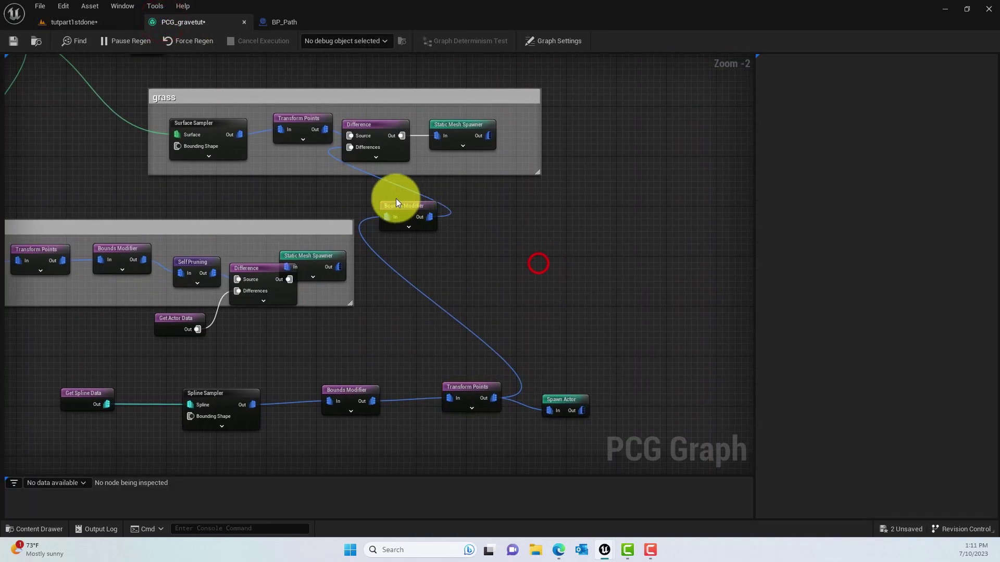
pyautogui.click(376, 133)
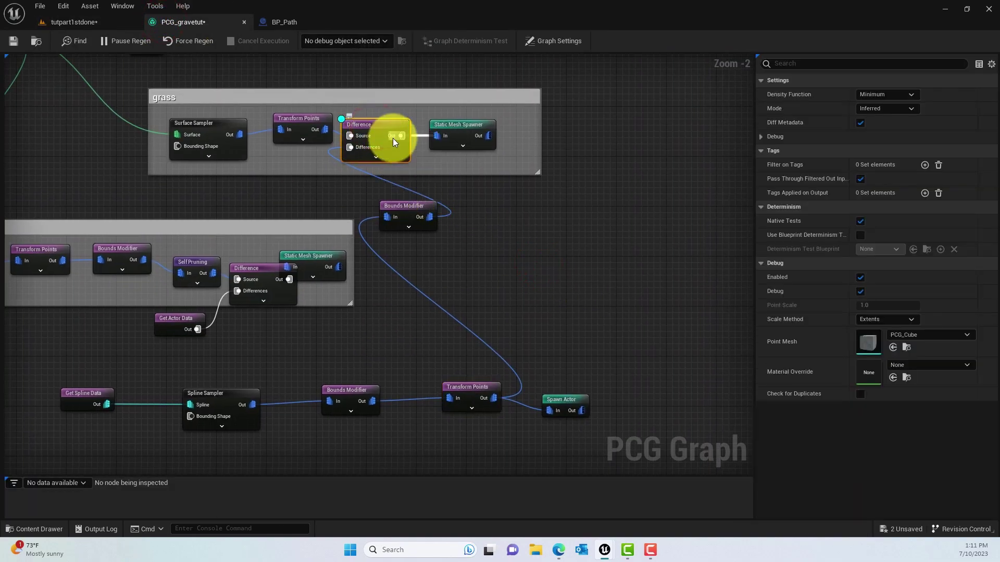
pyautogui.click(102, 24)
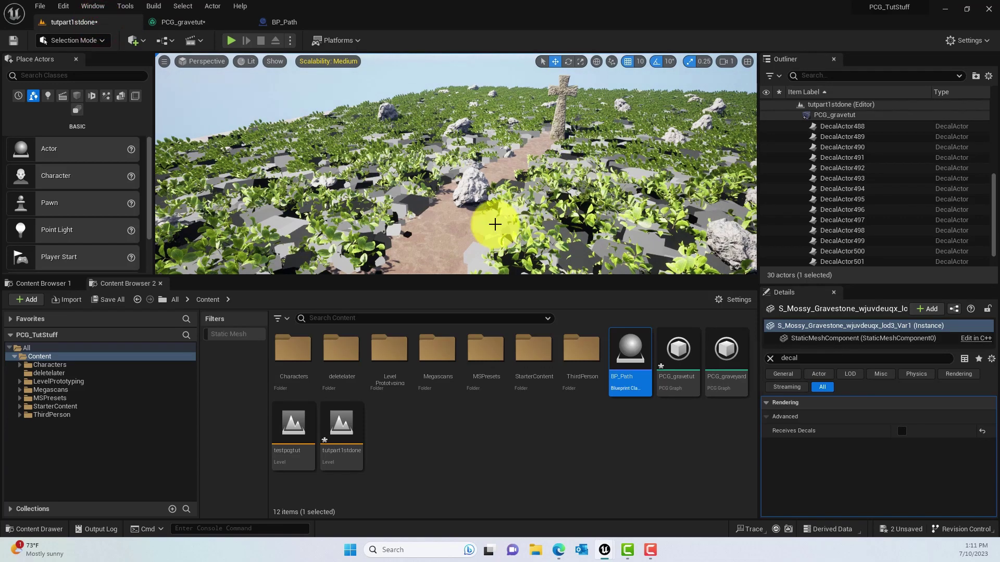
# Enable debug display on the path's Transform Points node and check its points in the level
pyautogui.click(197, 26)
pyautogui.click(471, 386)
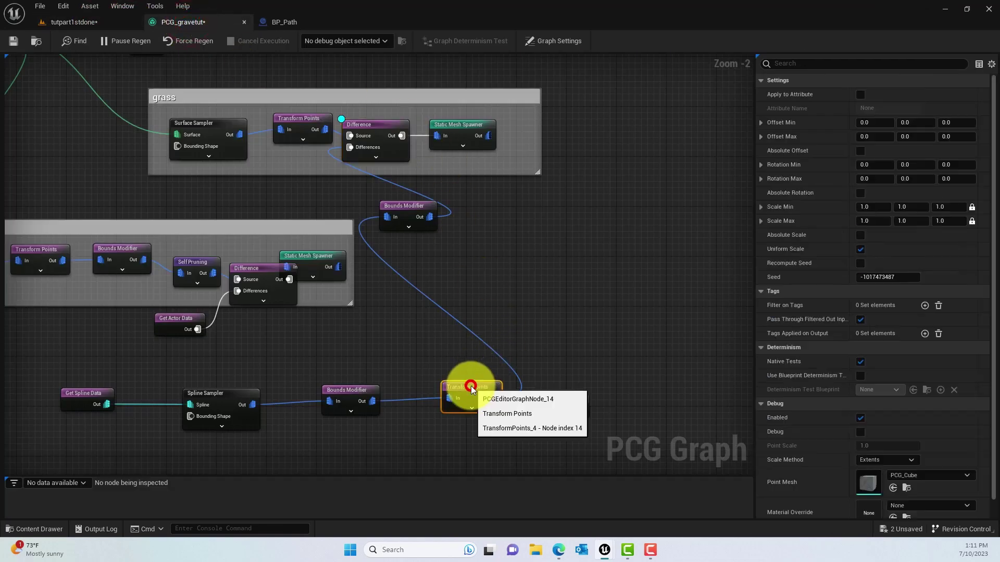
pyautogui.press('d')
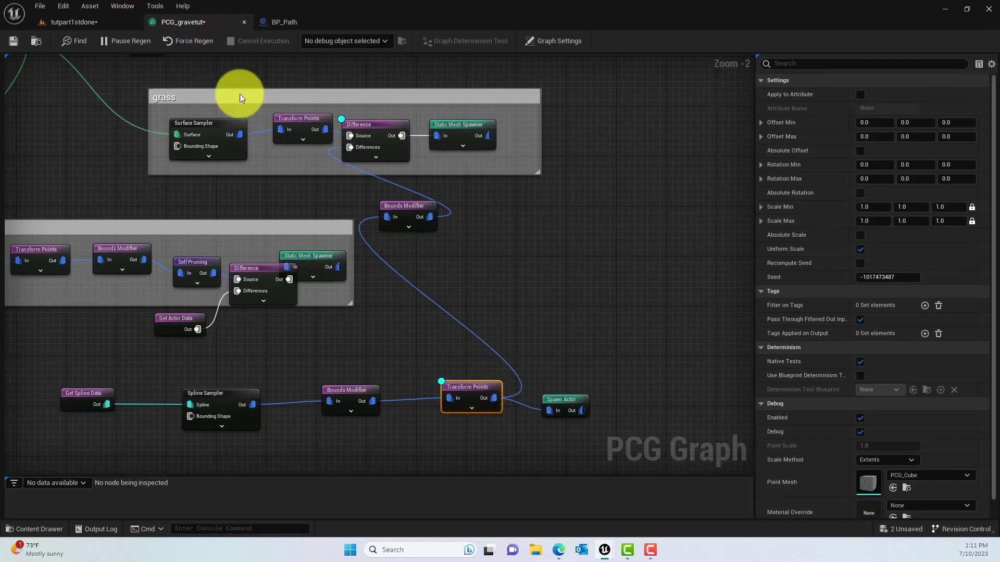
pyautogui.click(99, 25)
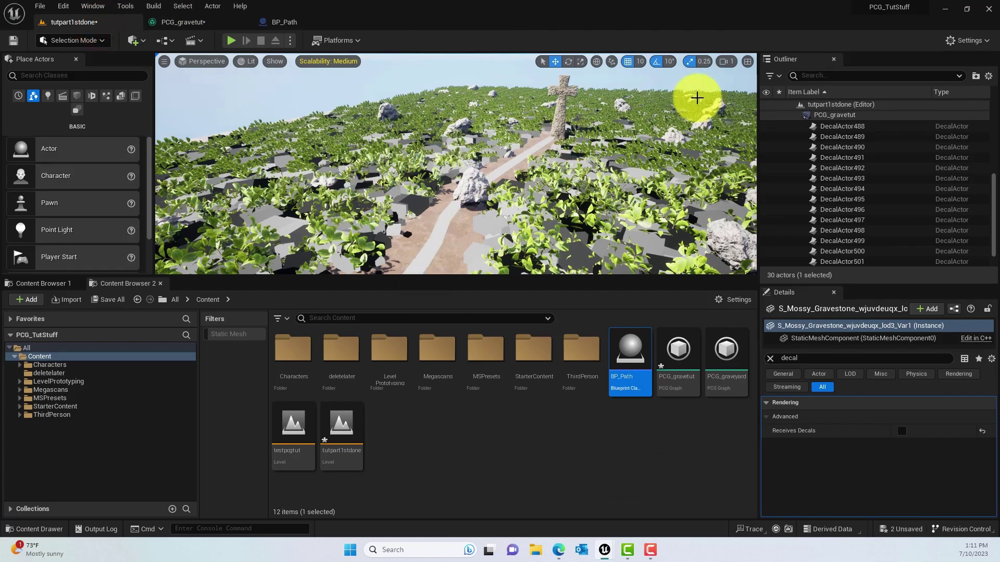
# Turn off debug display on the grass group's Difference node and the path's Transform Points node
pyautogui.click(185, 24)
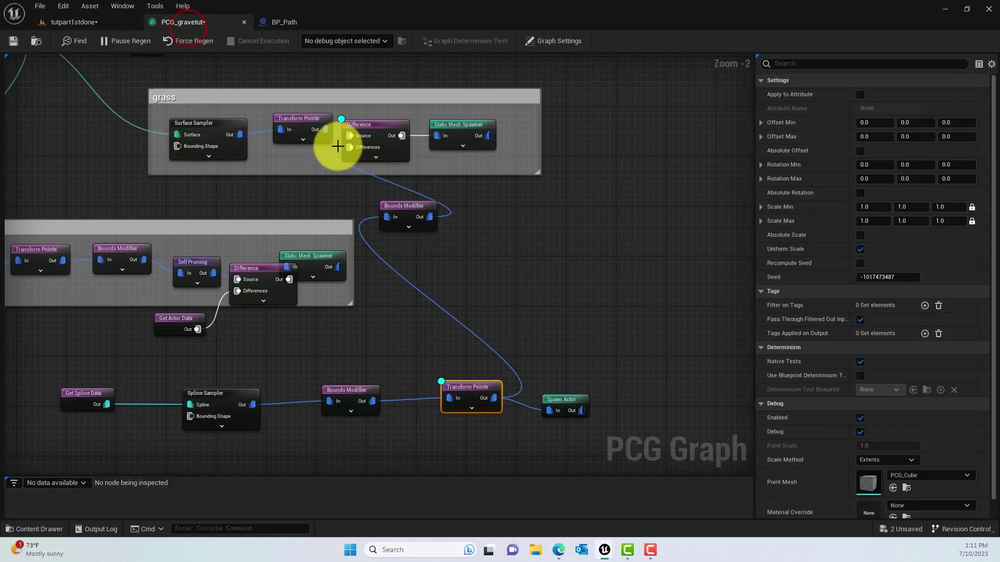
pyautogui.click(367, 125)
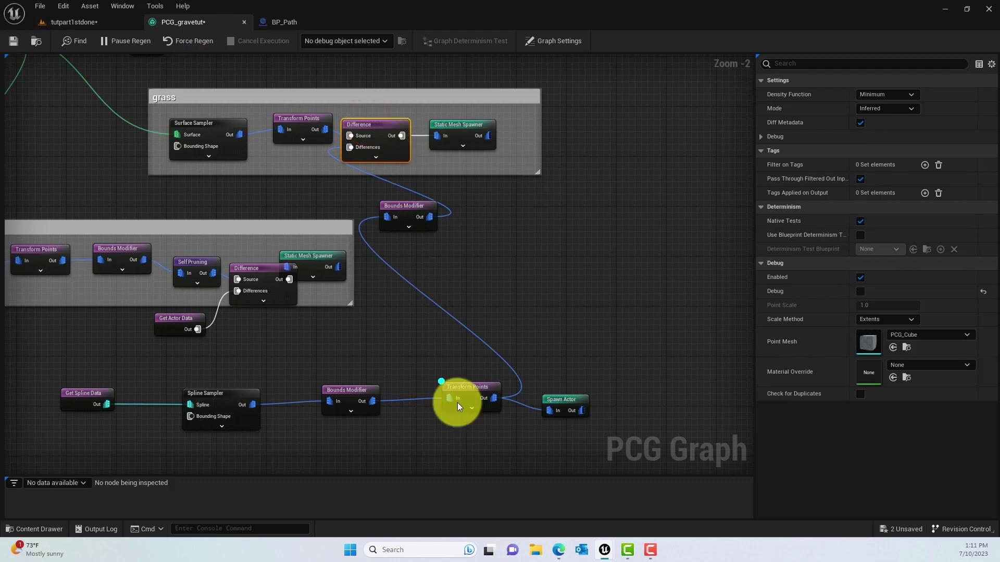
pyautogui.click(466, 388)
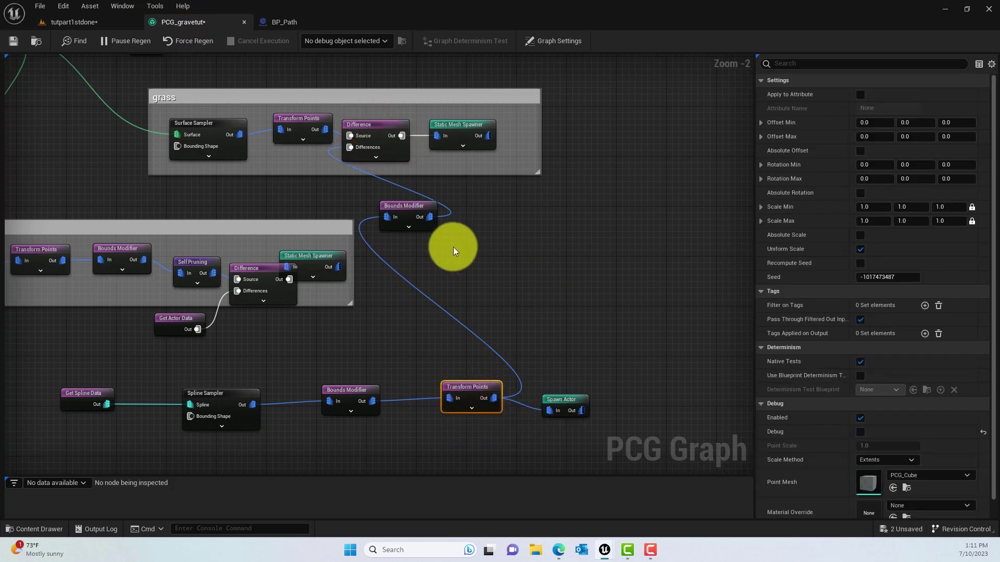
# Move the rock group's Static Mesh Spawner up so it no longer covers the Difference node
pyautogui.moveTo(453, 247); pyautogui.dragTo(500, 322, button='right')
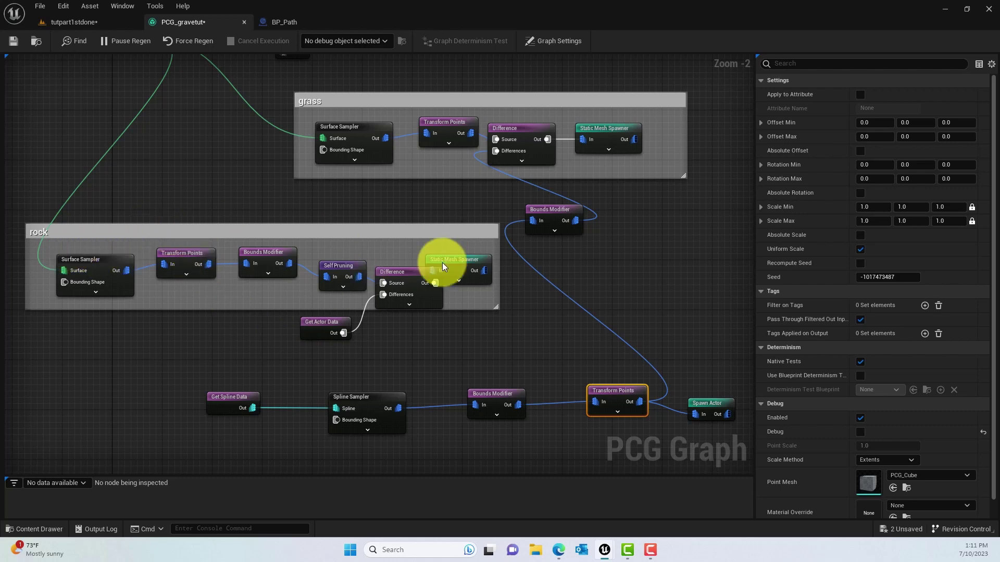
pyautogui.moveTo(457, 269); pyautogui.dragTo(462, 251)
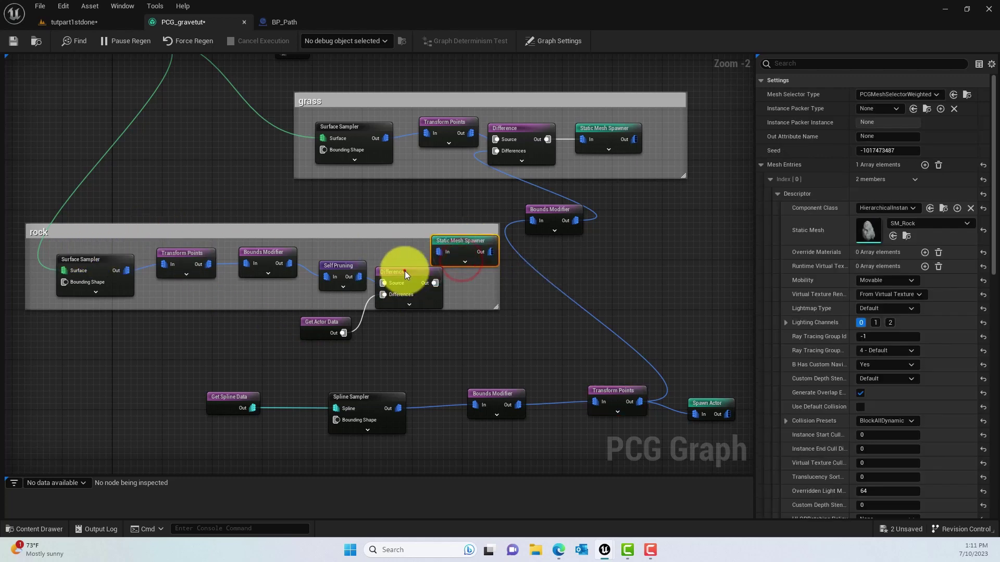
pyautogui.click(402, 274)
# Add a Merge node below the rock group's Difference node
pyautogui.moveTo(448, 336); pyautogui.dragTo(380, 289, button='right')
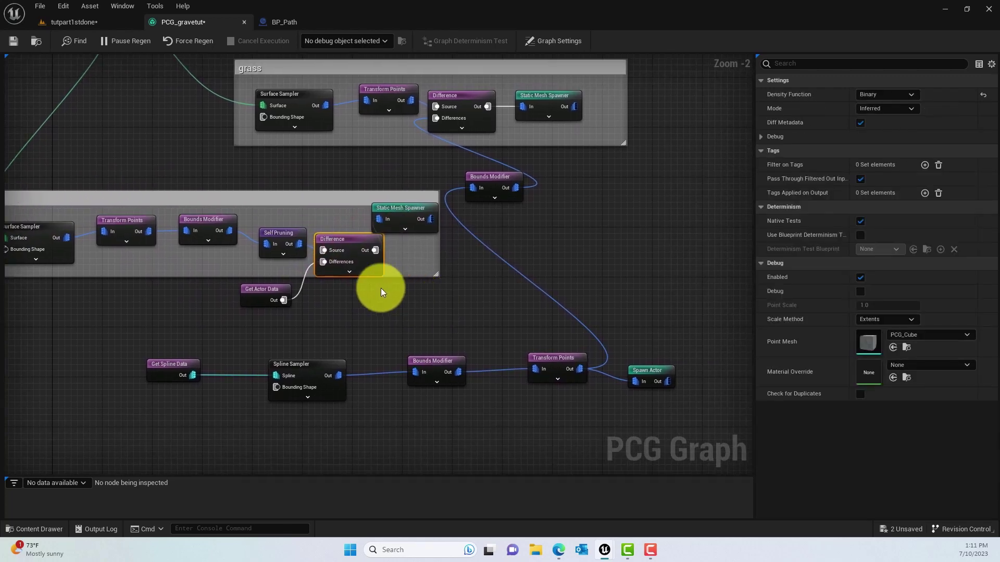
pyautogui.rightClick(349, 302)
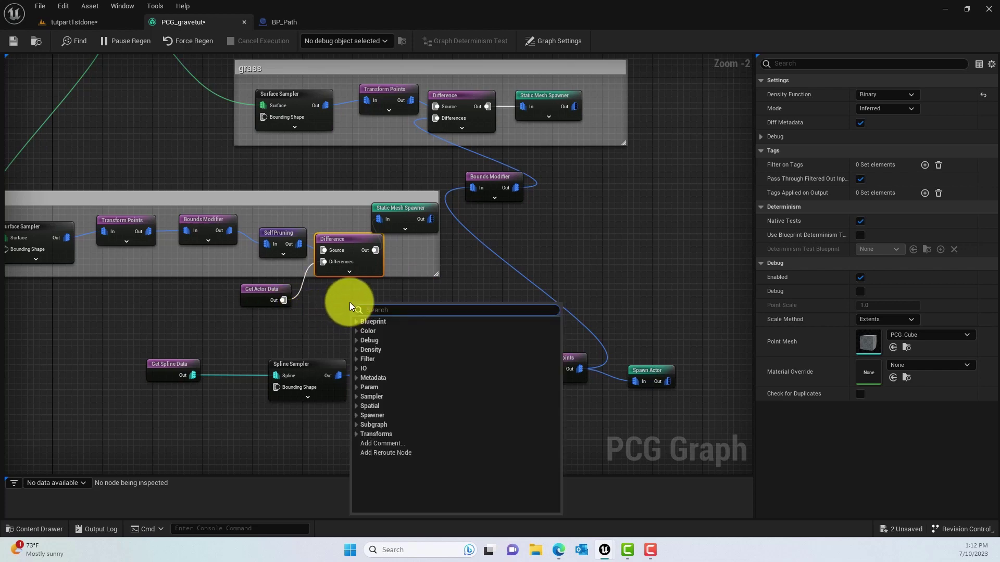
pyautogui.write('mer')
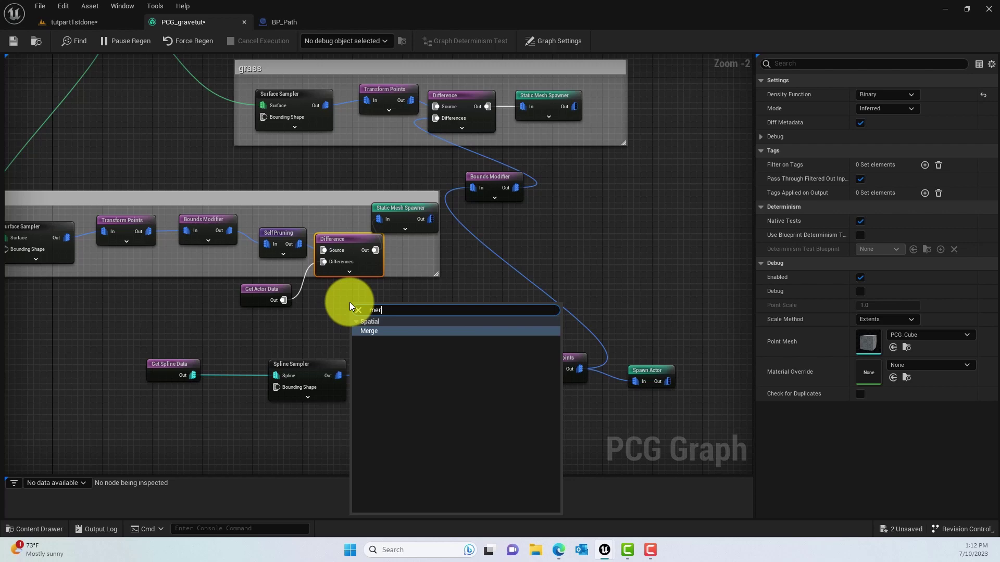
pyautogui.click(379, 332)
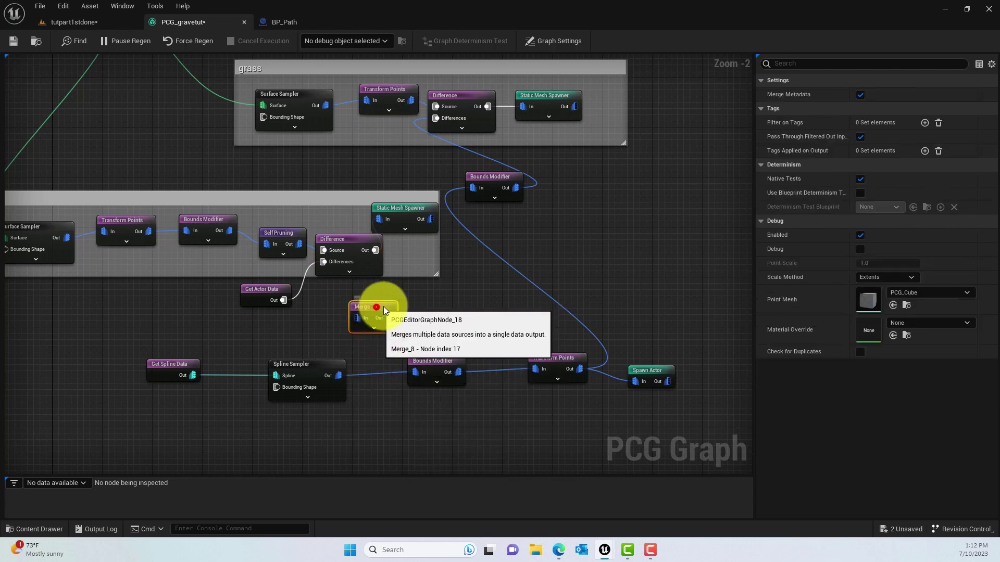
pyautogui.click(433, 298)
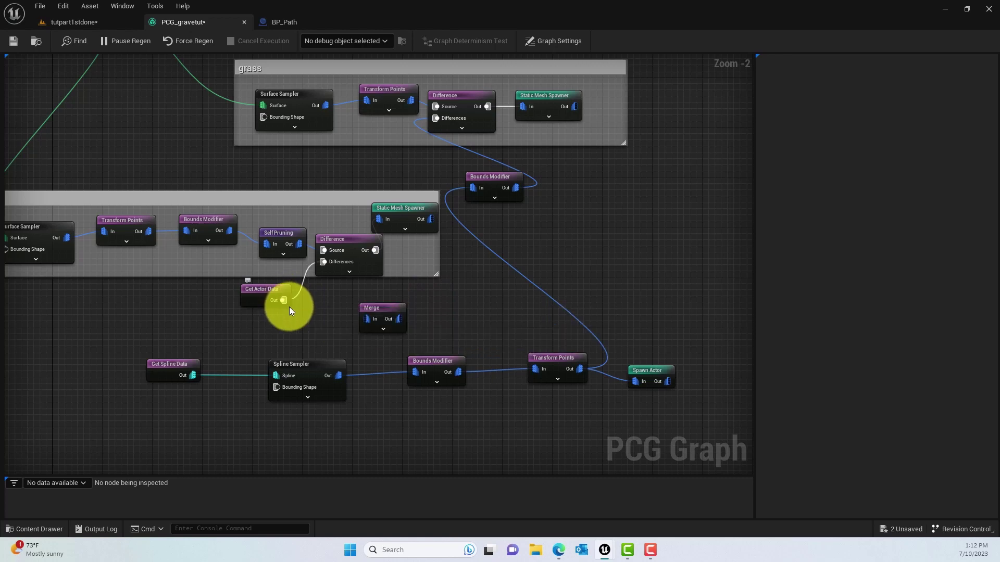
# Feed Get Actor Data and the path's Transform Points into Merge, wire Merge to the rock Difference node's Differences, and arrange the nodes
pyautogui.moveTo(283, 302); pyautogui.dragTo(287, 303)
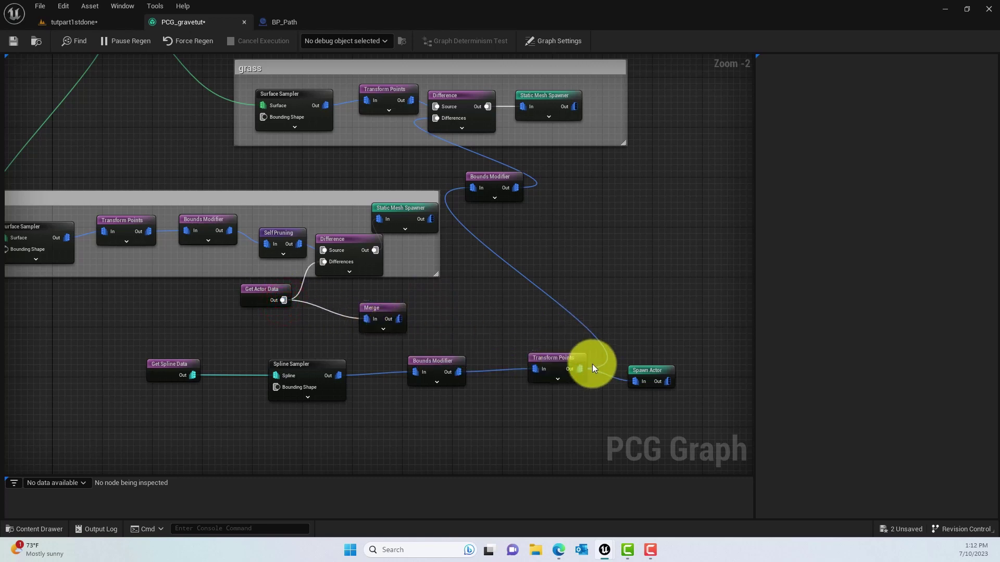
pyautogui.moveTo(581, 366); pyautogui.dragTo(347, 304)
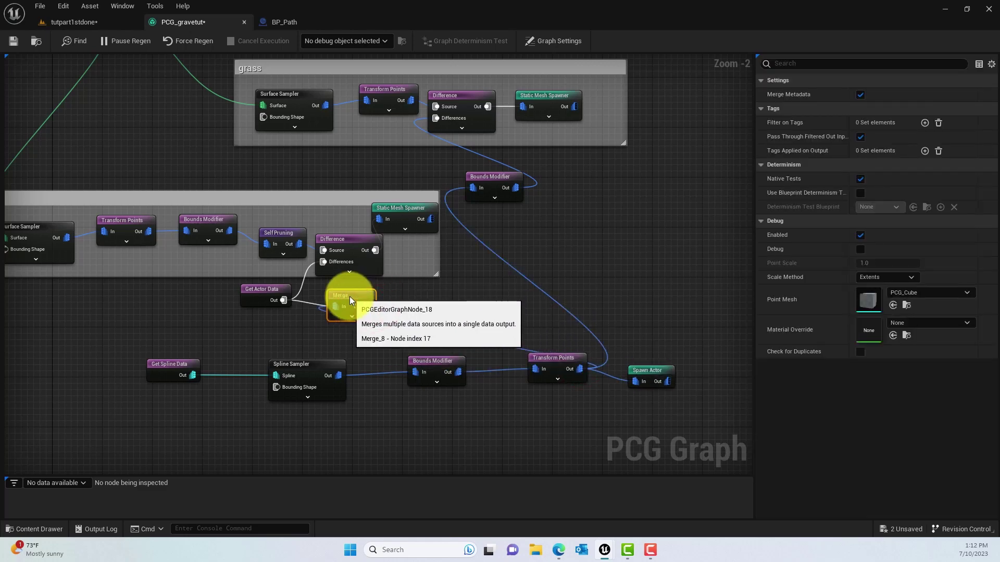
pyautogui.keyDown('alt'); pyautogui.click(304, 280); pyautogui.keyUp('alt')
pyautogui.moveTo(274, 291); pyautogui.dragTo(243, 309)
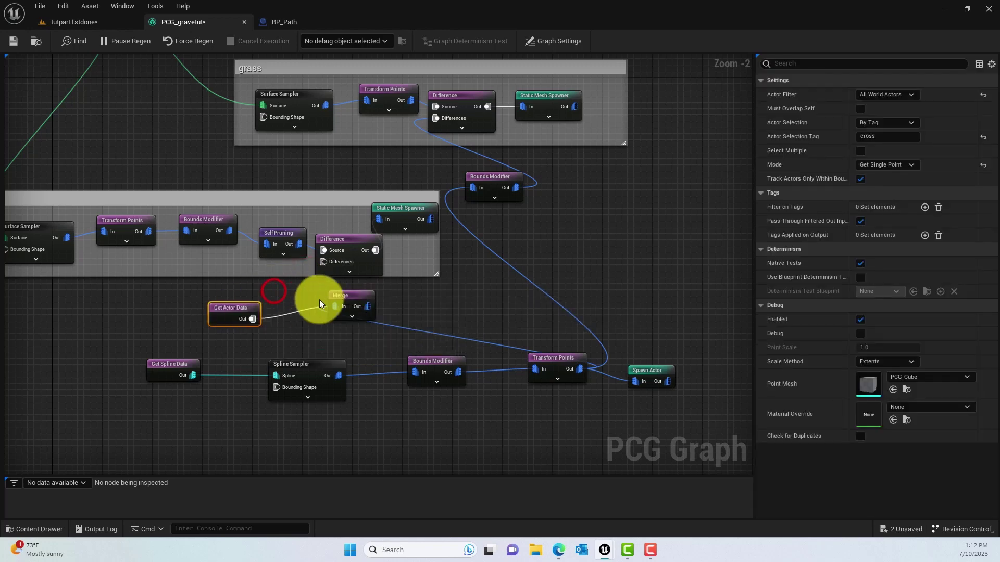
pyautogui.moveTo(342, 295); pyautogui.dragTo(310, 296)
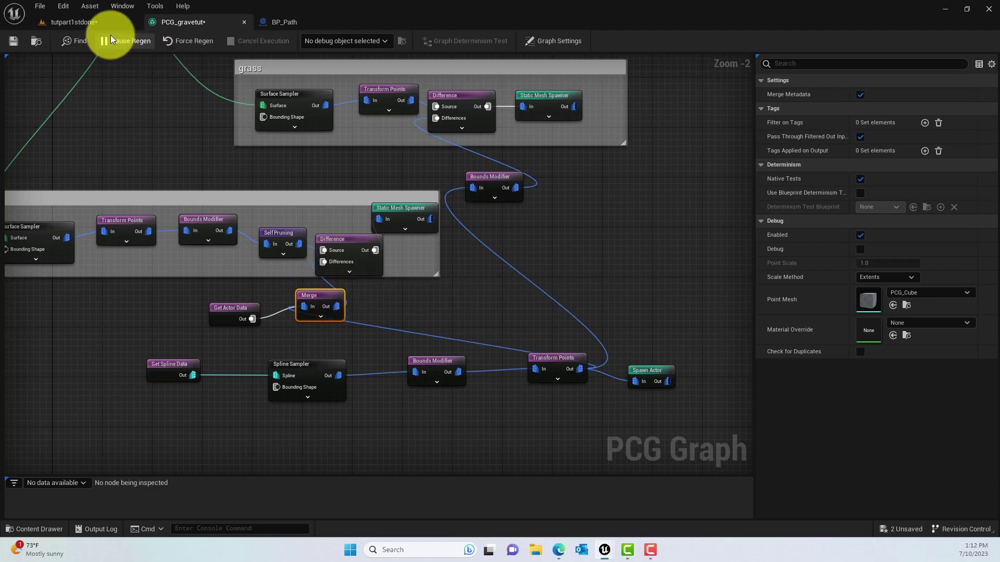
# Inspect the path in the level to check whether the rocks are cleared from it
pyautogui.click(83, 21)
pyautogui.moveTo(425, 146)
pyautogui.mouseDown(button='right')
pyautogui.moveTo(420, 123)
pyautogui.moveTo(404, 134)
pyautogui.moveTo(514, 98)
pyautogui.moveTo(509, 111)
pyautogui.moveTo(468, 114)
pyautogui.moveTo(484, 174)
pyautogui.moveTo(417, 129)
pyautogui.mouseUp(button='right')
pyautogui.click(180, 22)
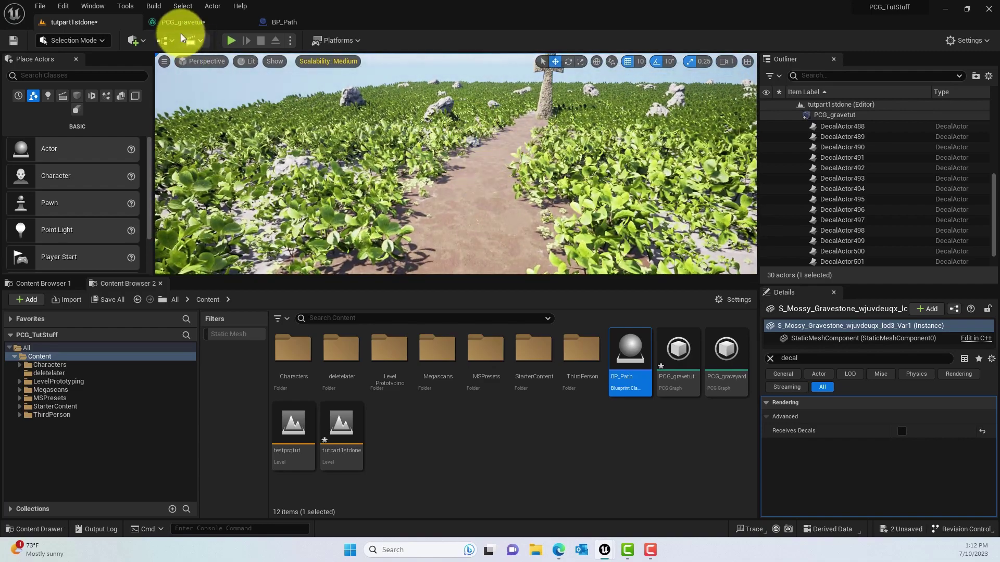
pyautogui.click(298, 294)
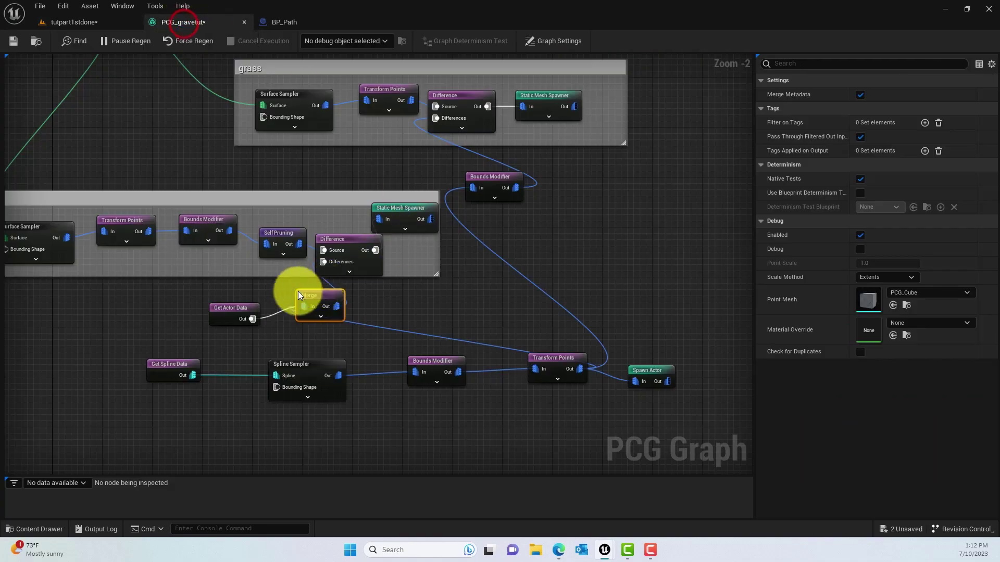
pyautogui.click(89, 24)
pyautogui.moveTo(484, 140)
pyautogui.mouseDown(button='right')
pyautogui.moveTo(516, 120)
pyautogui.moveTo(496, 123)
pyautogui.moveTo(485, 174)
pyautogui.moveTo(495, 111)
pyautogui.moveTo(468, 98)
pyautogui.mouseUp(button='right')
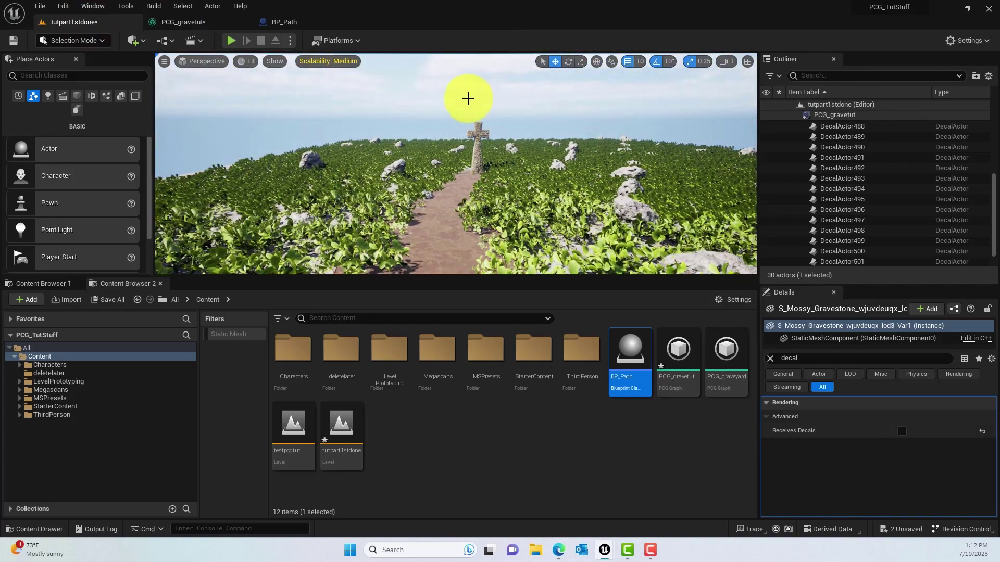
# Select BP_Path and shift it sideways across the landscape
pyautogui.click(467, 98)
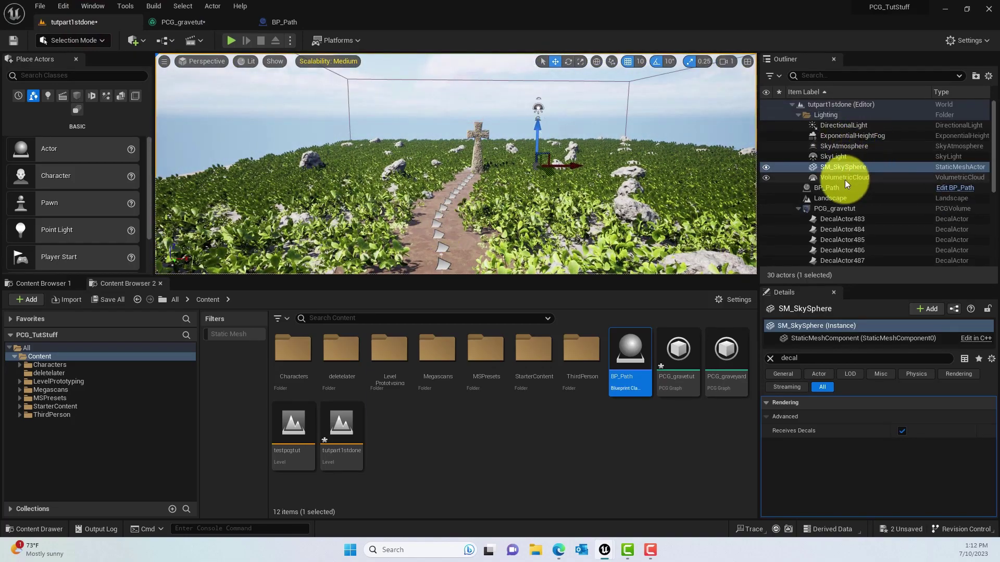
pyautogui.click(816, 187)
pyautogui.moveTo(479, 214); pyautogui.dragTo(523, 215)
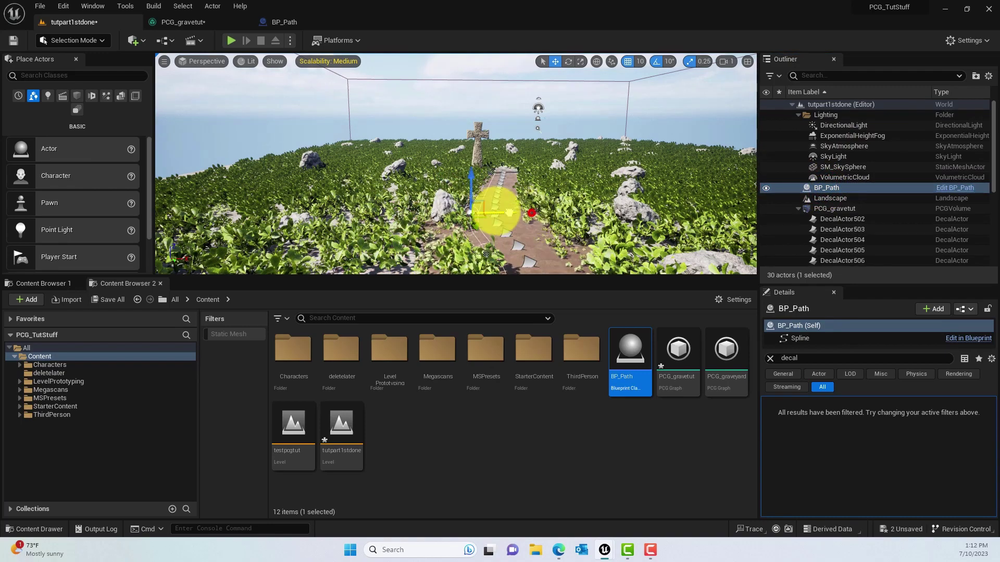
pyautogui.moveTo(476, 209); pyautogui.dragTo(478, 209)
# Move a spline point of BP_Path sideways to bend the path into a curve
pyautogui.moveTo(540, 192); pyautogui.dragTo(626, 155, button='right')
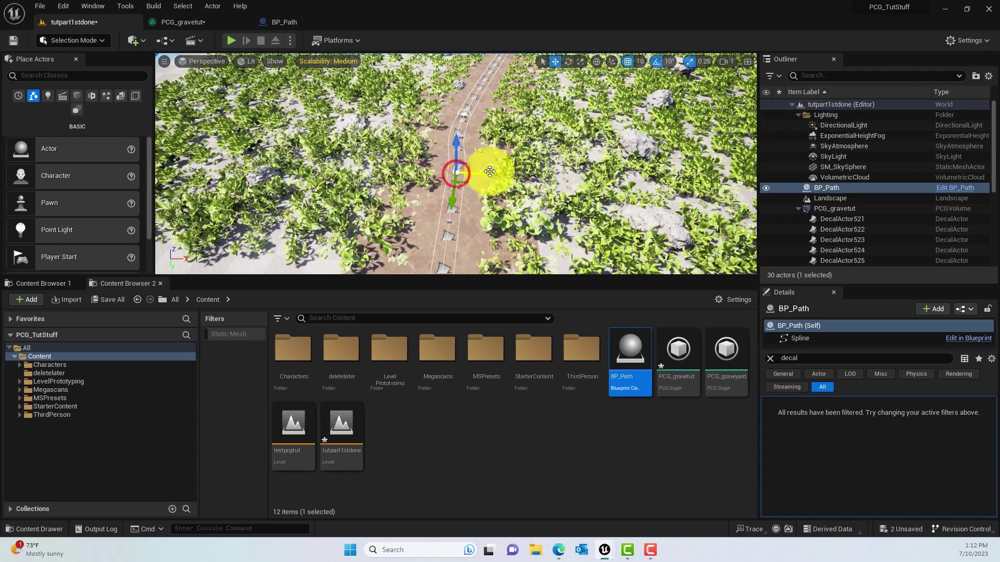
pyautogui.moveTo(592, 150); pyautogui.dragTo(623, 51, button='right')
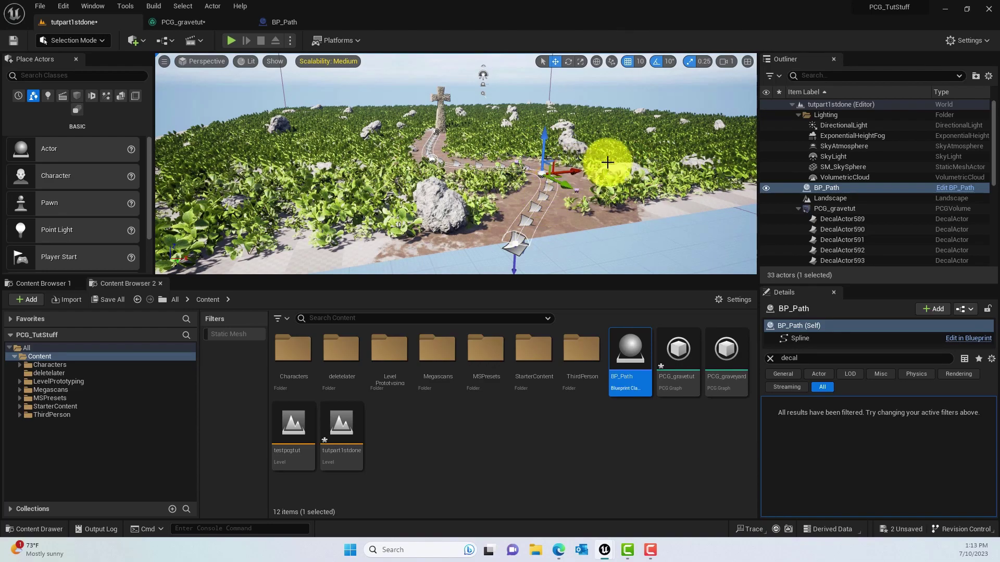
pyautogui.moveTo(597, 149); pyautogui.dragTo(472, 168, button='right')
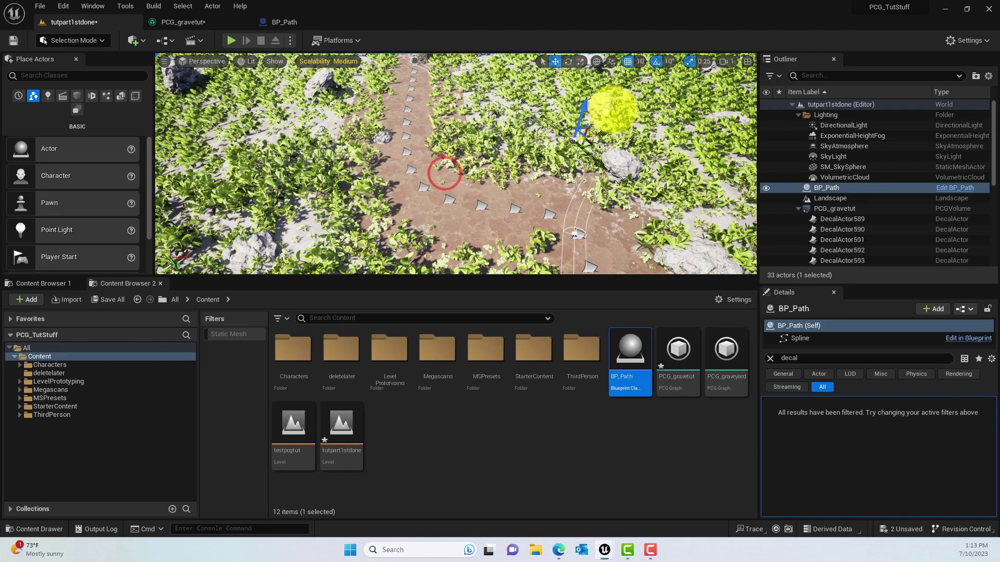
pyautogui.moveTo(670, 80); pyautogui.dragTo(661, 232, button='right')
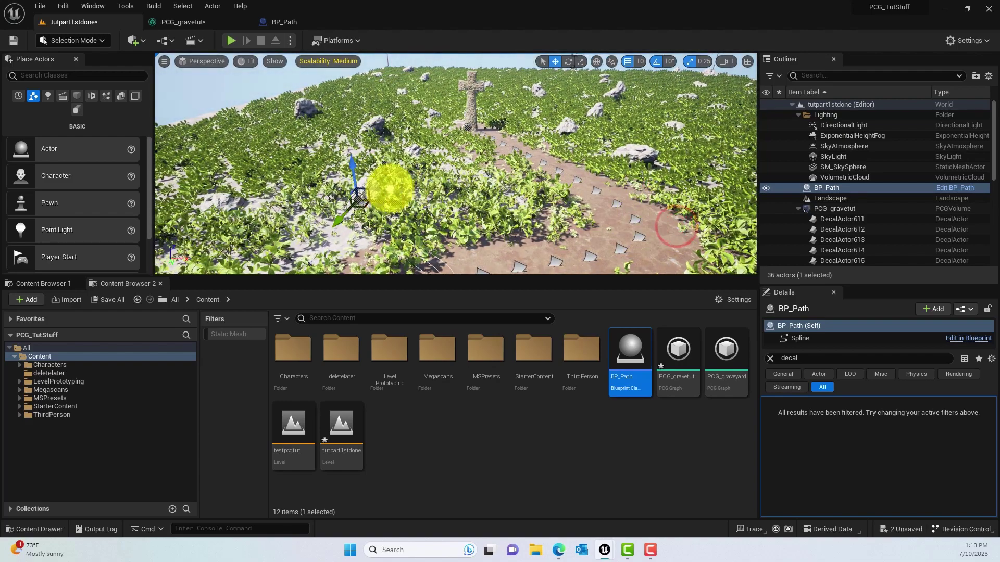
# Reposition the BP_Path spline point so the path sweeps in a wide arc from the landscape's edge
pyautogui.moveTo(390, 189); pyautogui.dragTo(394, 190)
pyautogui.moveTo(417, 196); pyautogui.dragTo(377, 233, button='right')
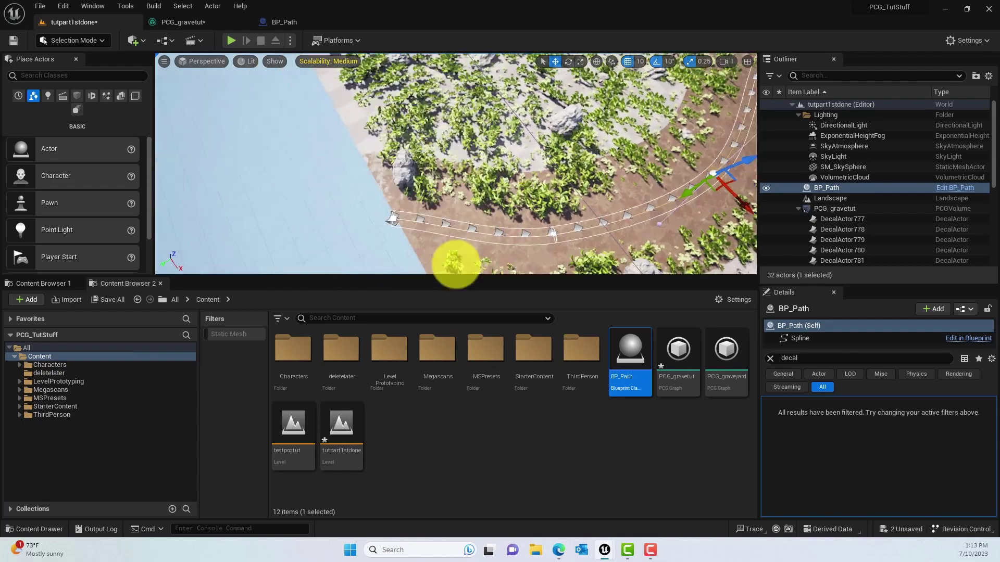
pyautogui.moveTo(456, 263); pyautogui.dragTo(432, 272)
pyautogui.moveTo(432, 270); pyautogui.dragTo(548, 181, button='right')
# Deselect BP_Path and inspect the reshaped path leading to the cross gravestone
pyautogui.click(480, 104)
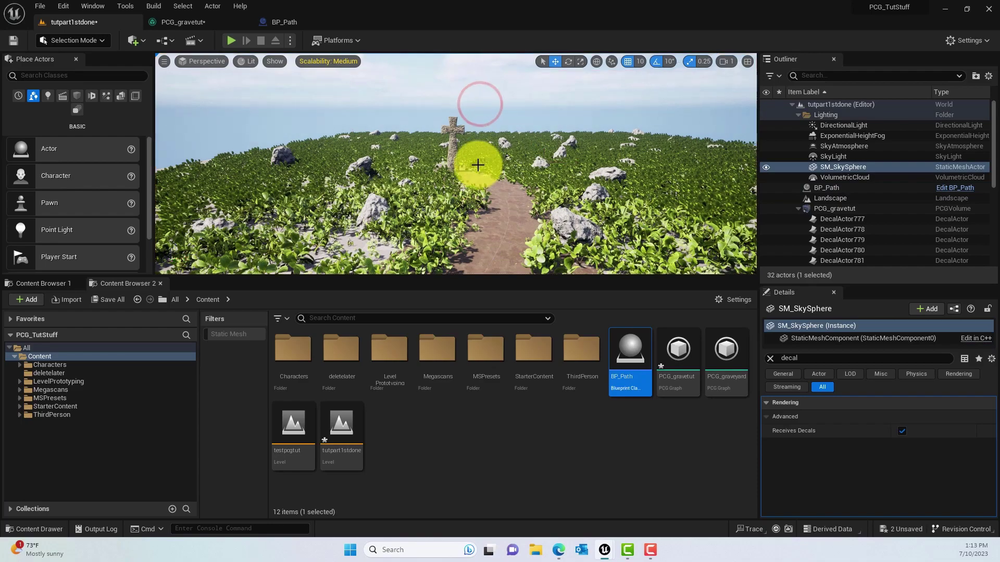
pyautogui.moveTo(477, 164); pyautogui.dragTo(503, 150, button='right')
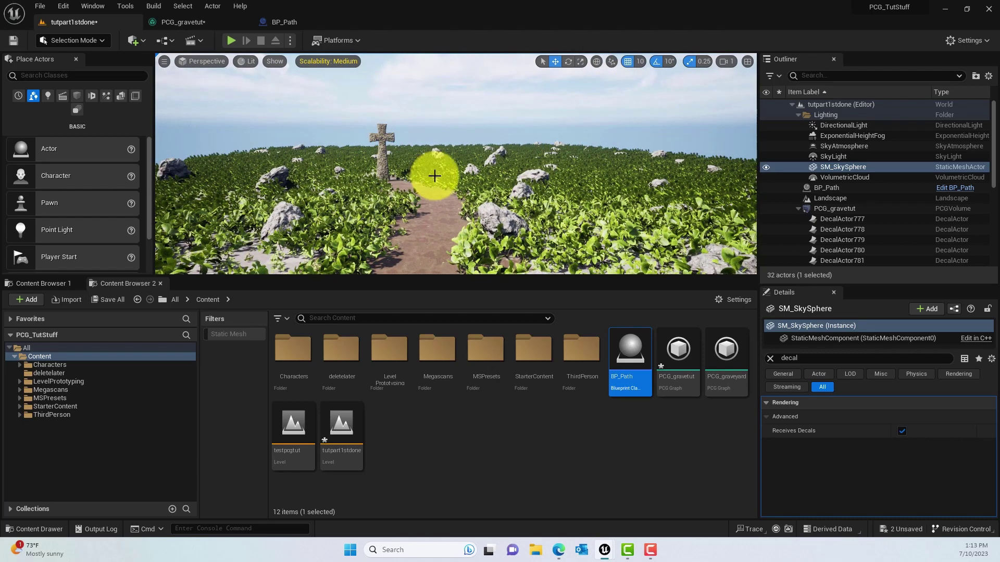
pyautogui.click(438, 202)
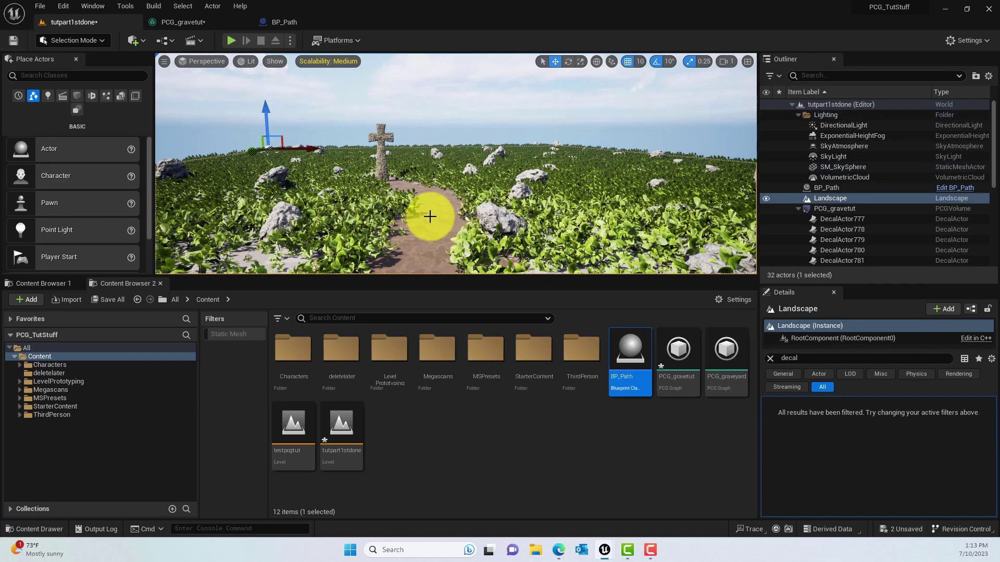